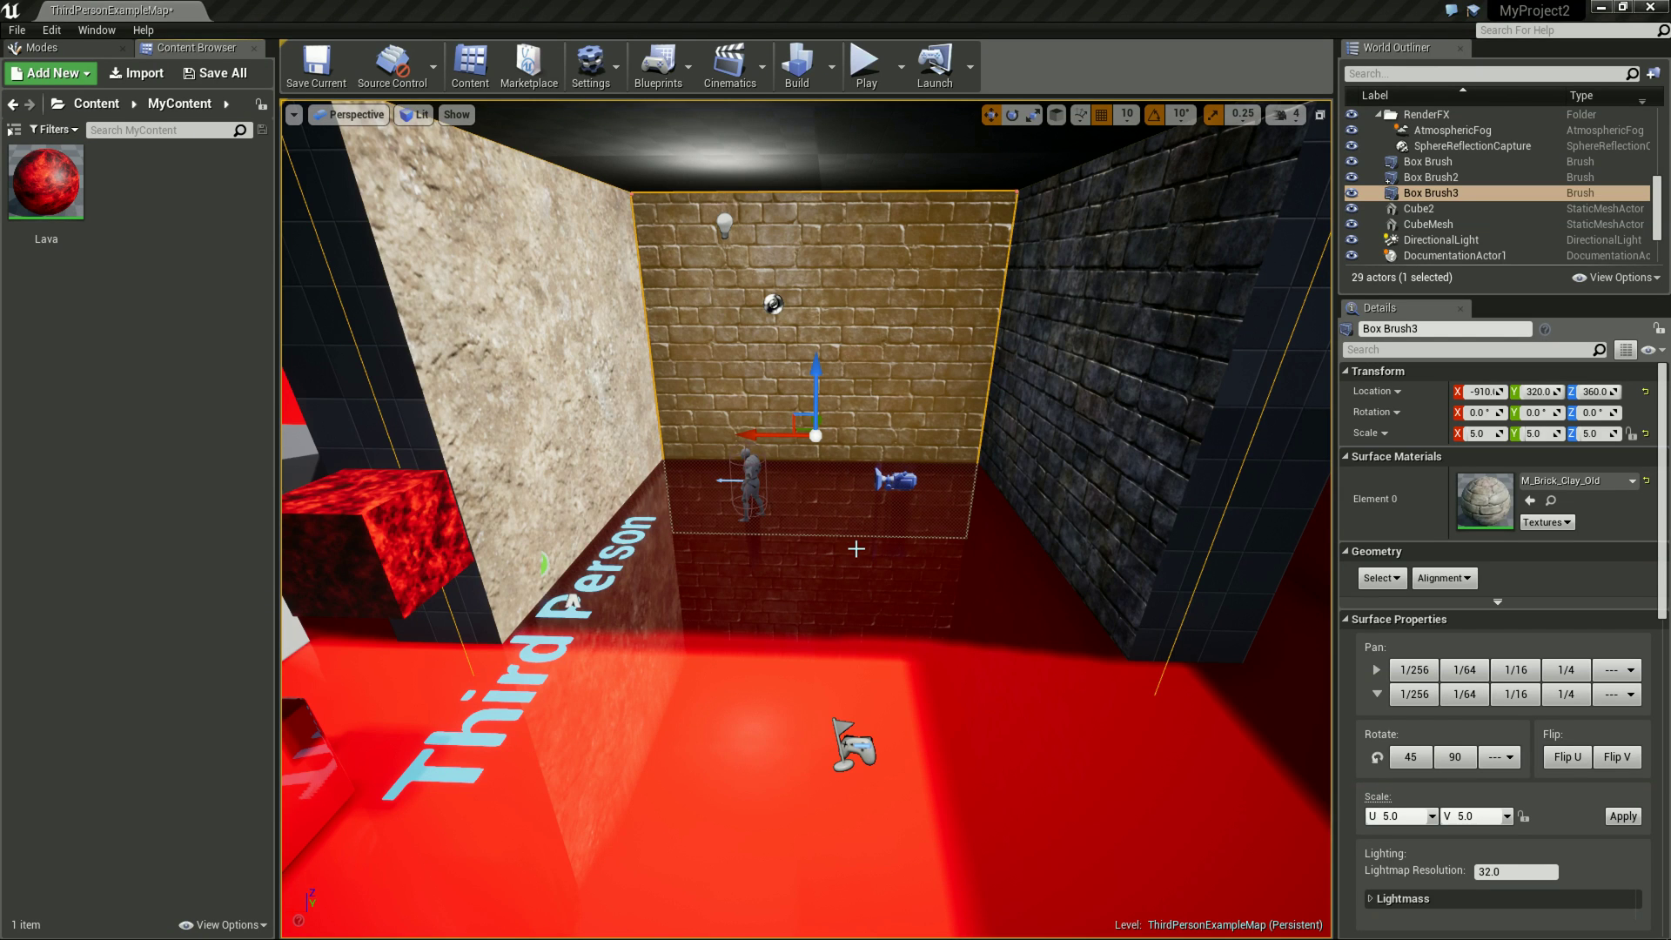
Step: Orbit around the arena level toward the brick wall corner and select Box Brush3
left_click(852, 575)
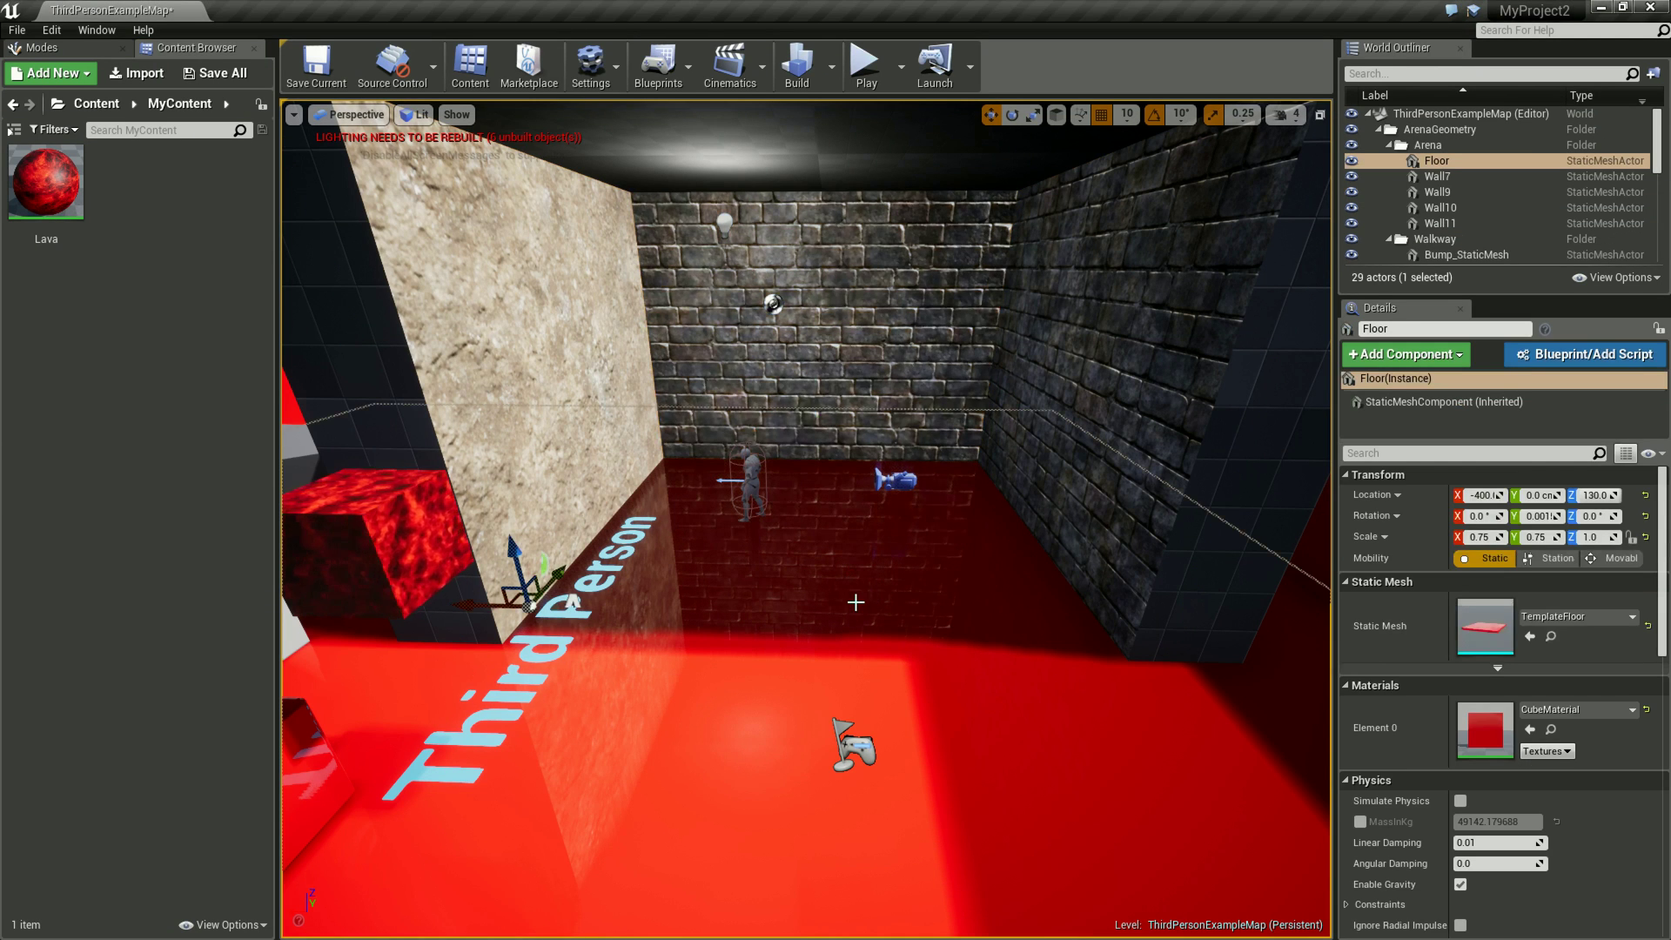
scroll(856, 603, "down", 5)
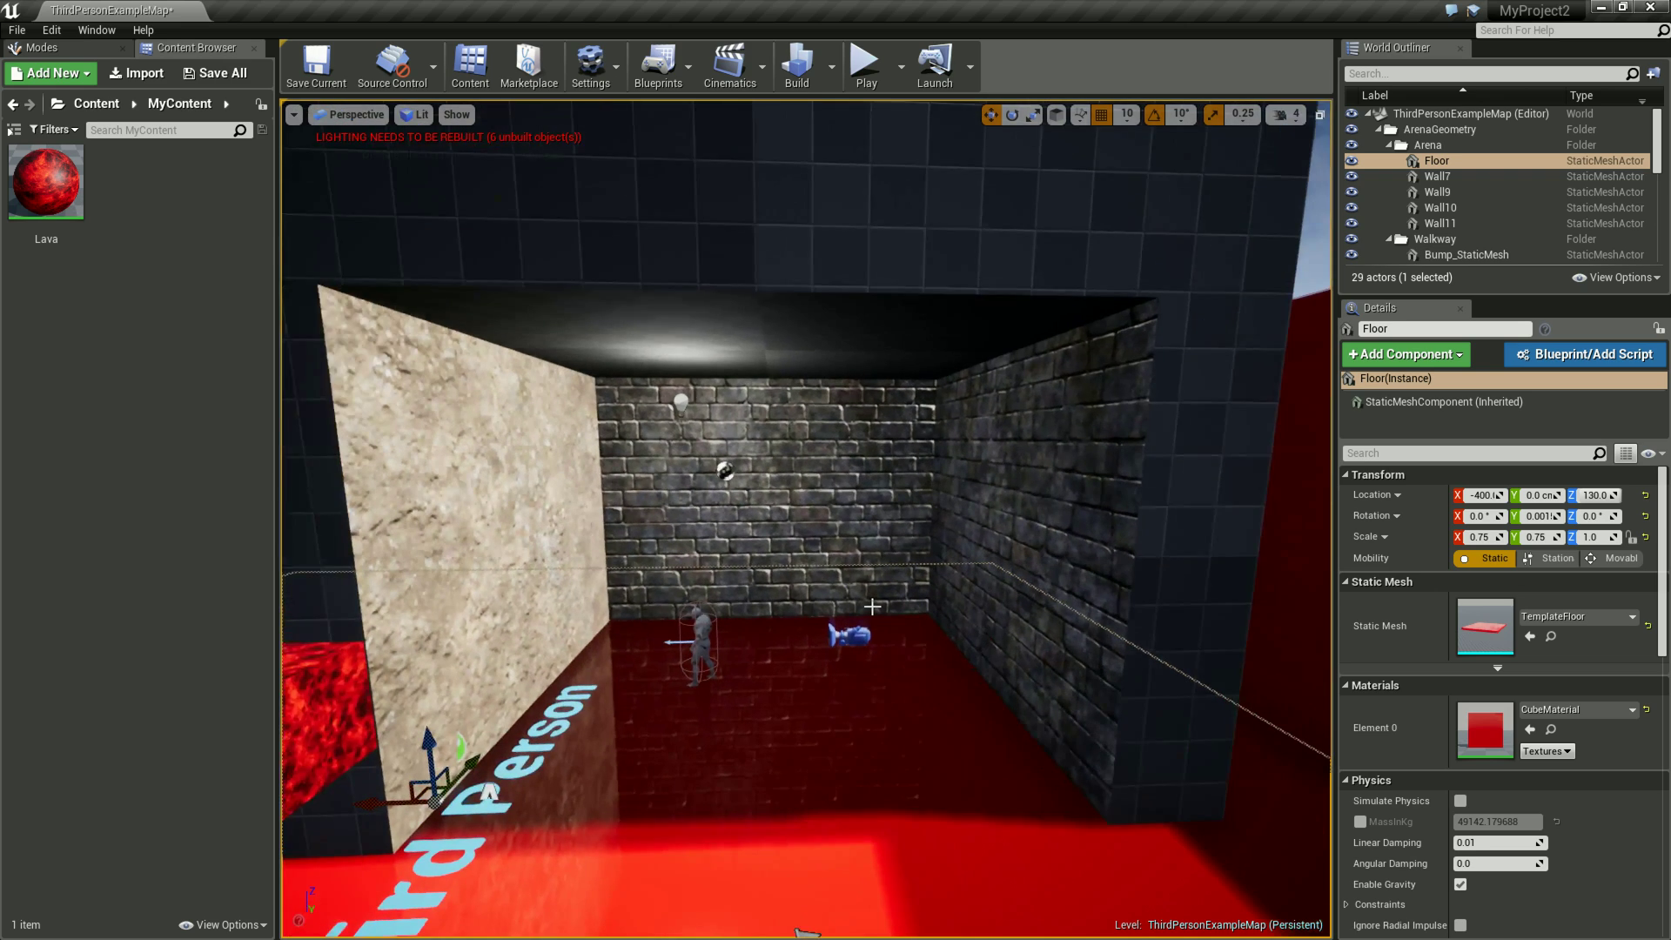
scroll(870, 609, "up", 2)
scroll(857, 596, "up", 1)
scroll(844, 584, "up", 1)
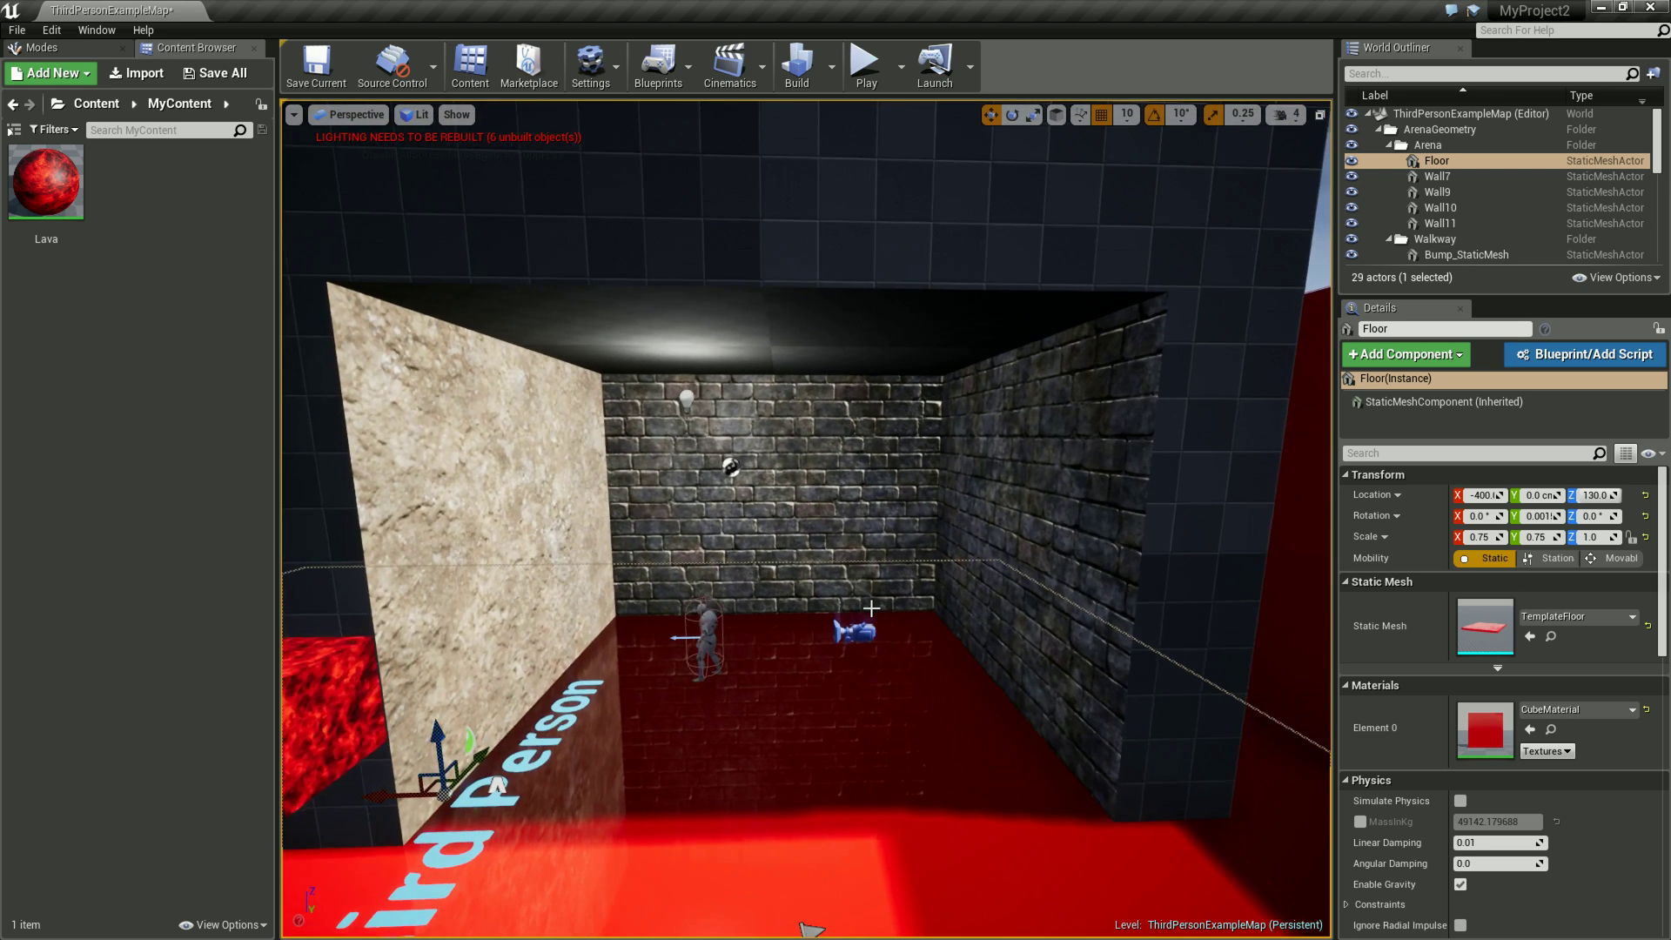
scroll(835, 576, "up", 1)
scroll(835, 557, "up", 1)
right_click_drag(814, 721, 814, 720)
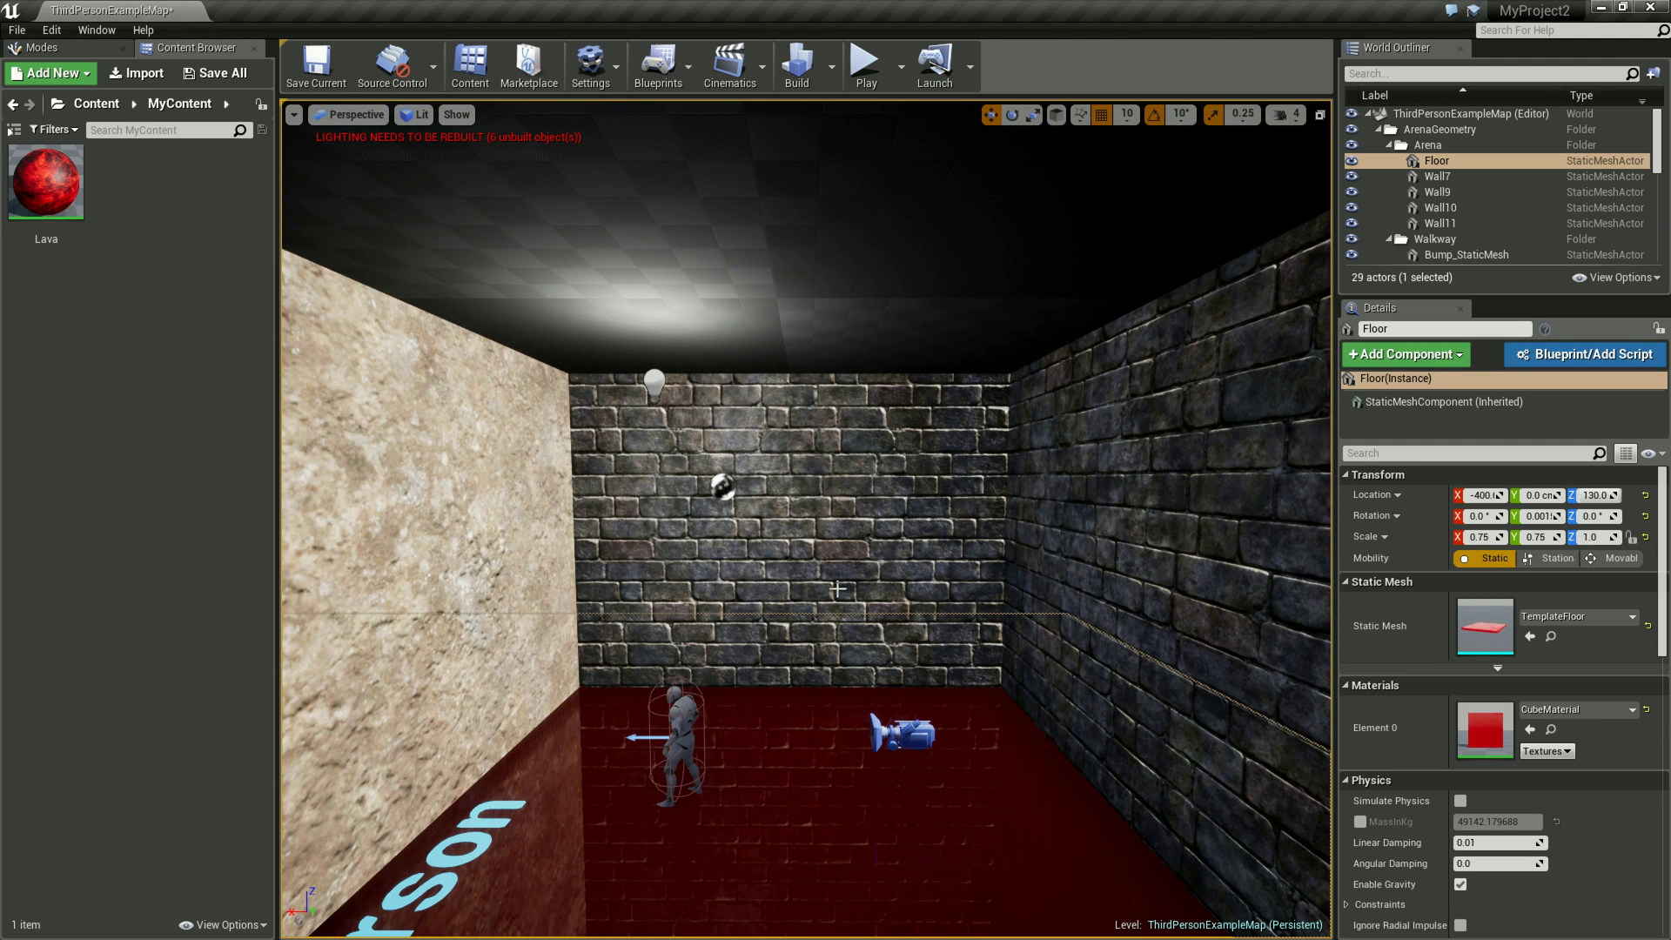
scroll(882, 513, "up", 2)
scroll(880, 522, "up", 2)
scroll(877, 539, "up", 2)
scroll(876, 560, "up", 2)
scroll(875, 559, "up", 3)
scroll(522, 558, "up", 2)
scroll(585, 548, "up", 2)
scroll(602, 545, "up", 2)
mouse_move(604, 546)
right_mouse_down()
mouse_move(981, 482)
mouse_move(672, 550)
mouse_move(634, 540)
mouse_move(901, 556)
right_mouse_up()
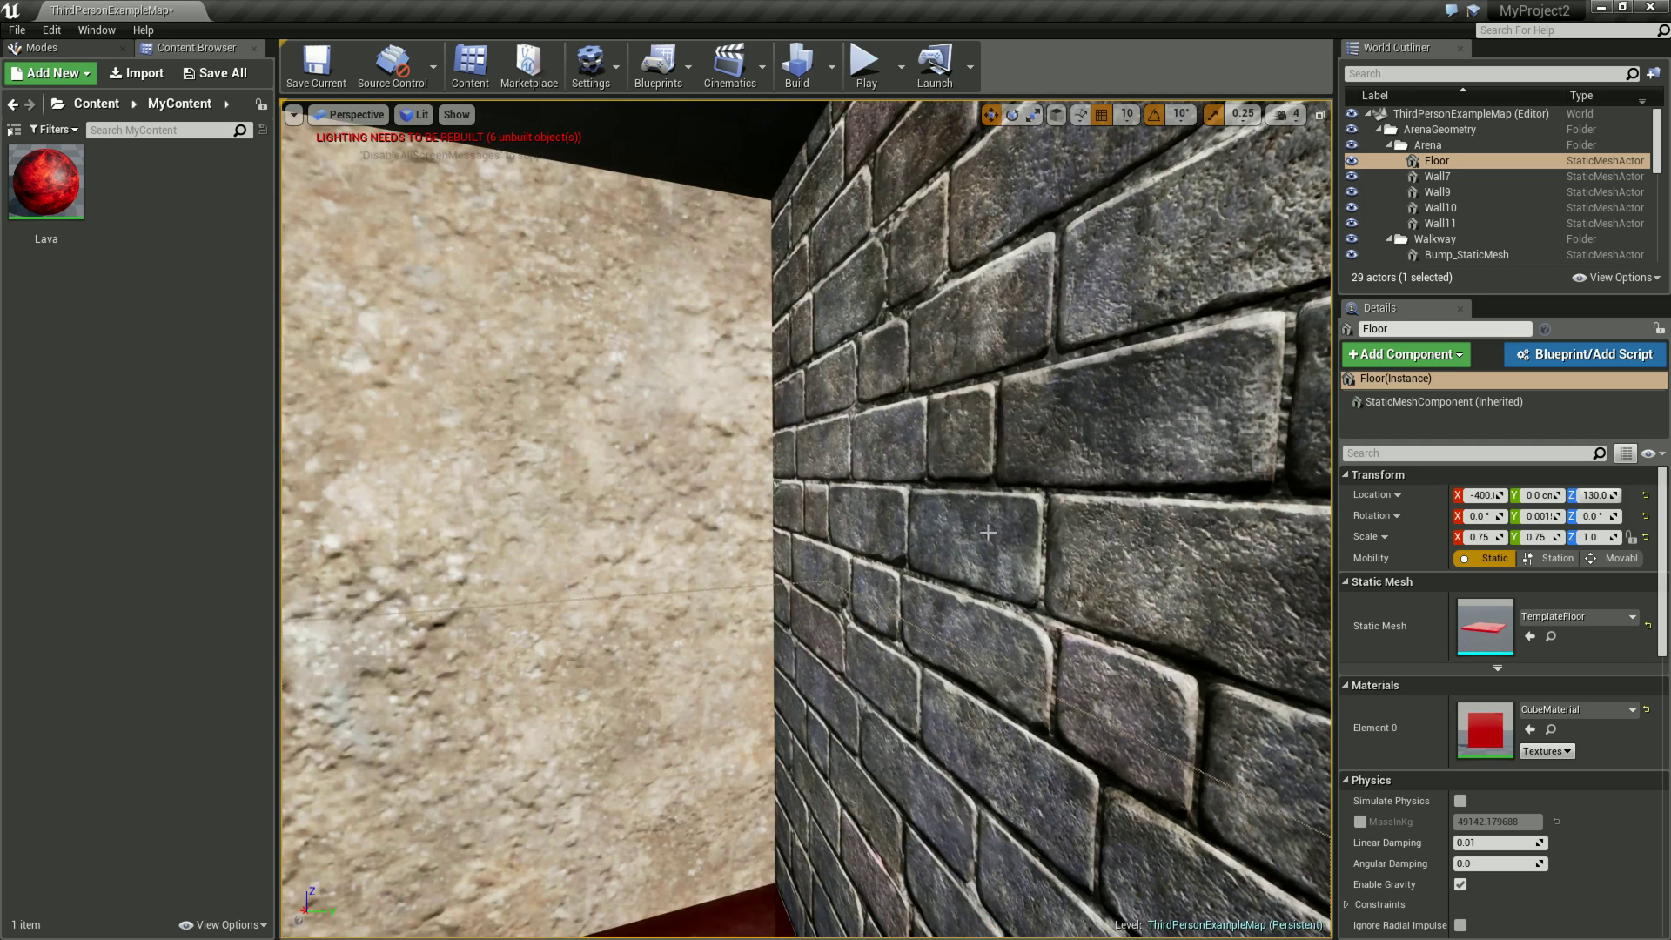
right_click_drag(843, 590, 861, 591)
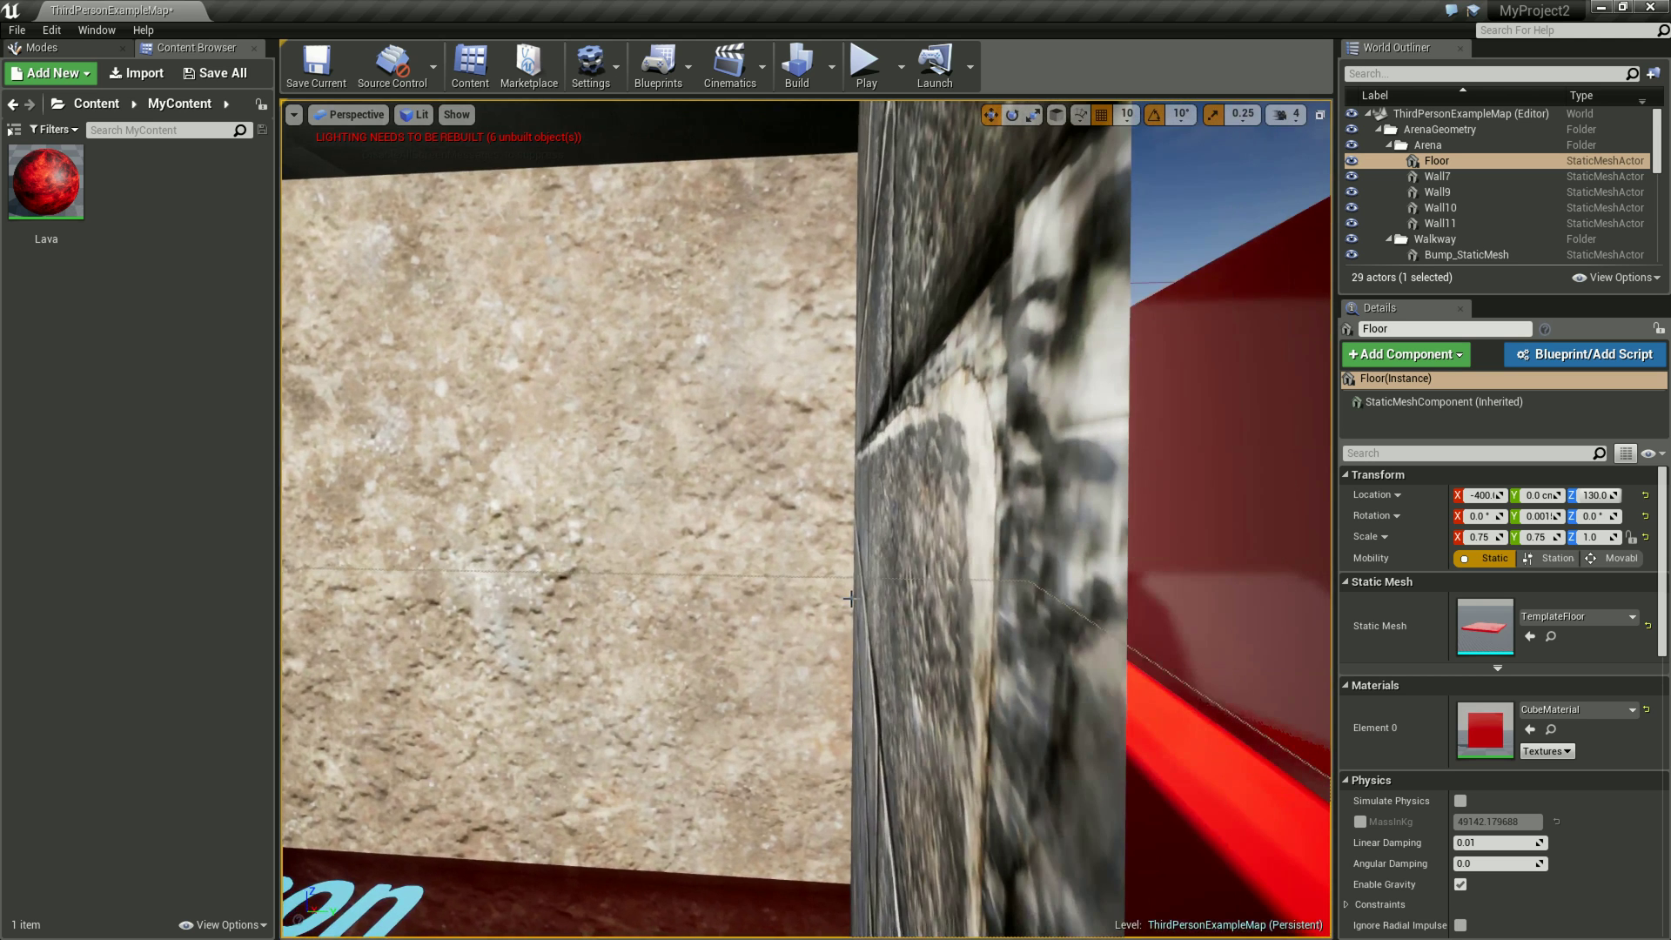
right_click_drag(902, 502, 901, 505)
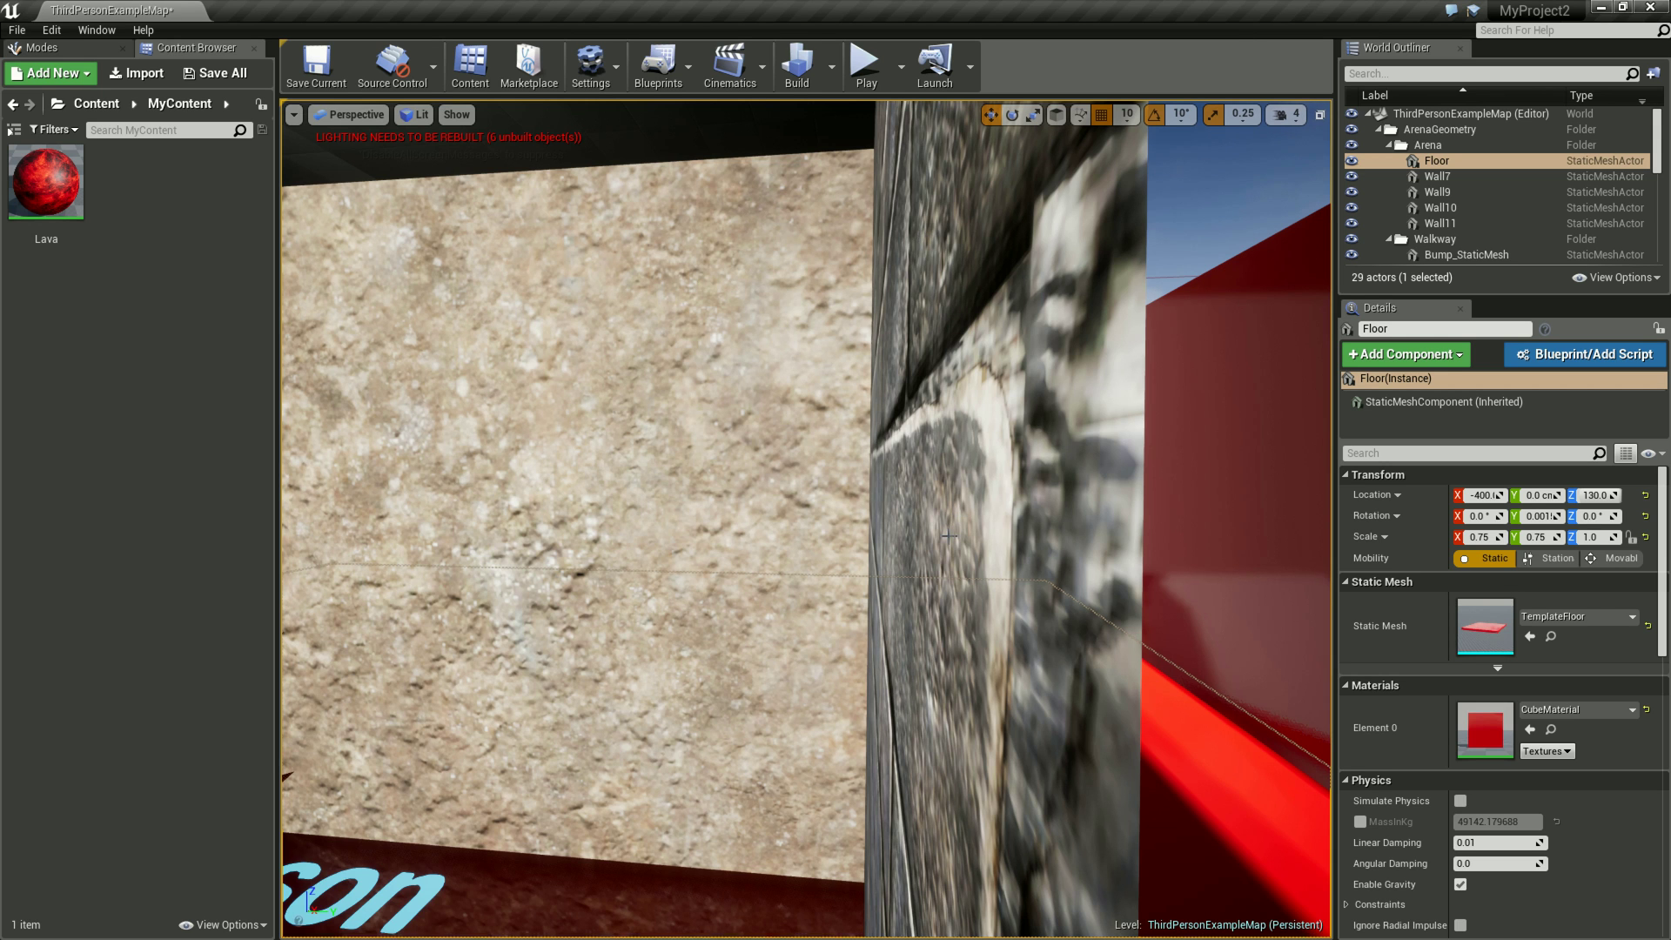
right_click_drag(948, 536, 910, 540)
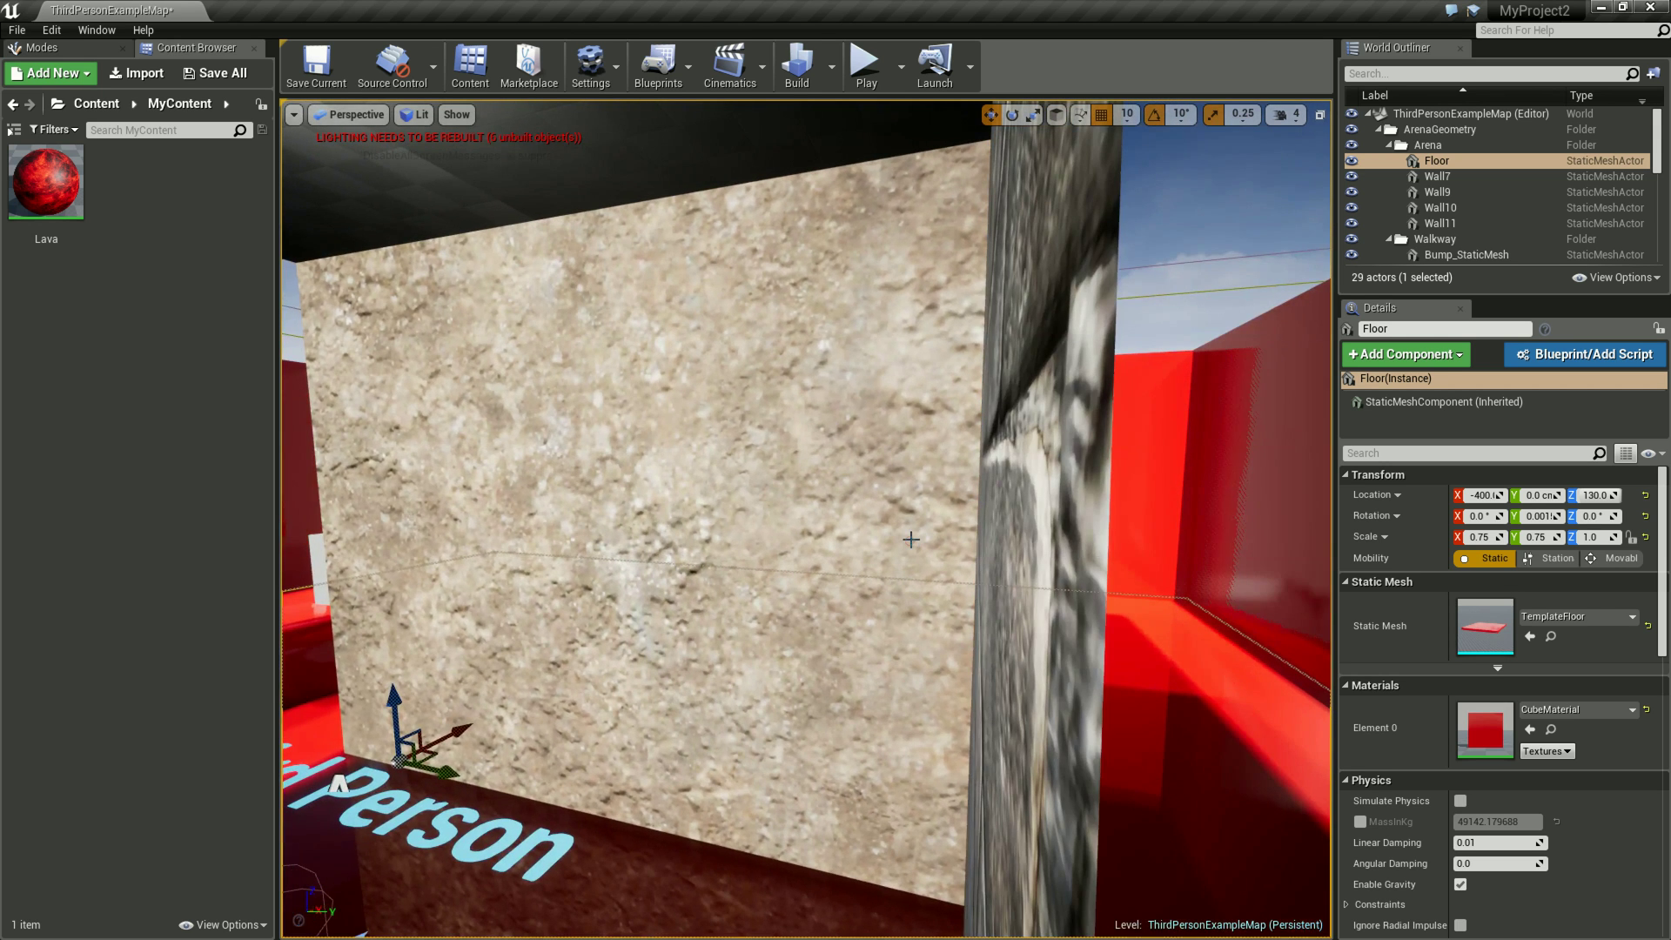
mouse_move(910, 540)
right_mouse_down()
mouse_move(985, 434)
mouse_move(869, 648)
mouse_move(845, 603)
right_mouse_up()
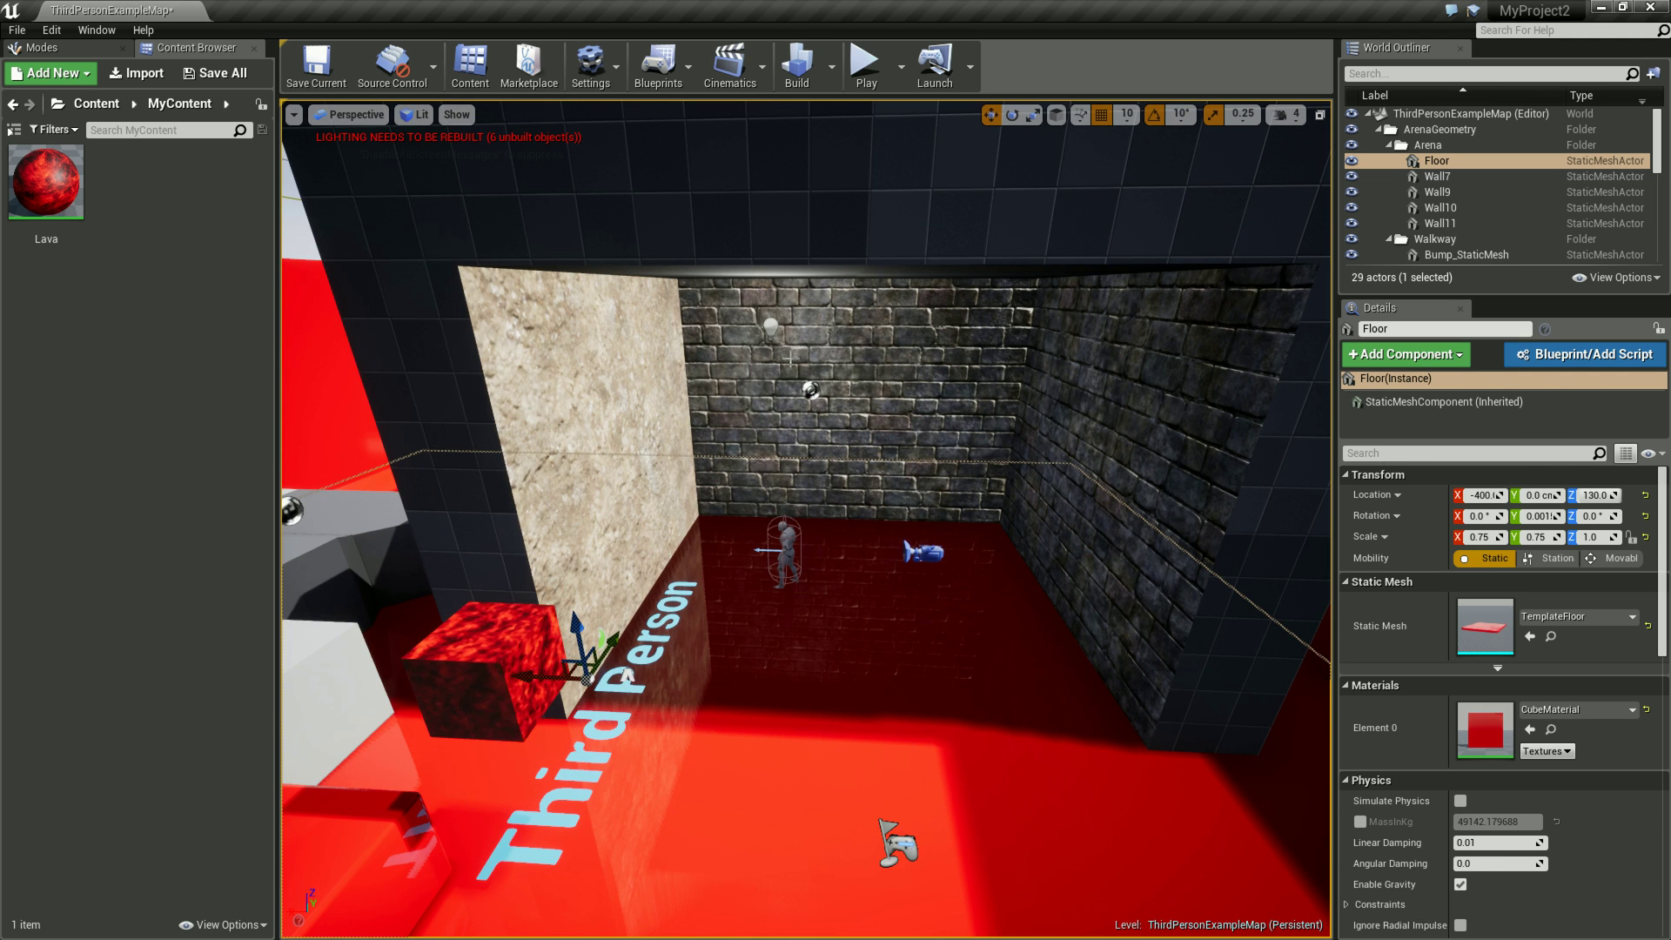
left_click(961, 381)
Step: Create a new material in MyContent named BumpMaterial
left_click(924, 614)
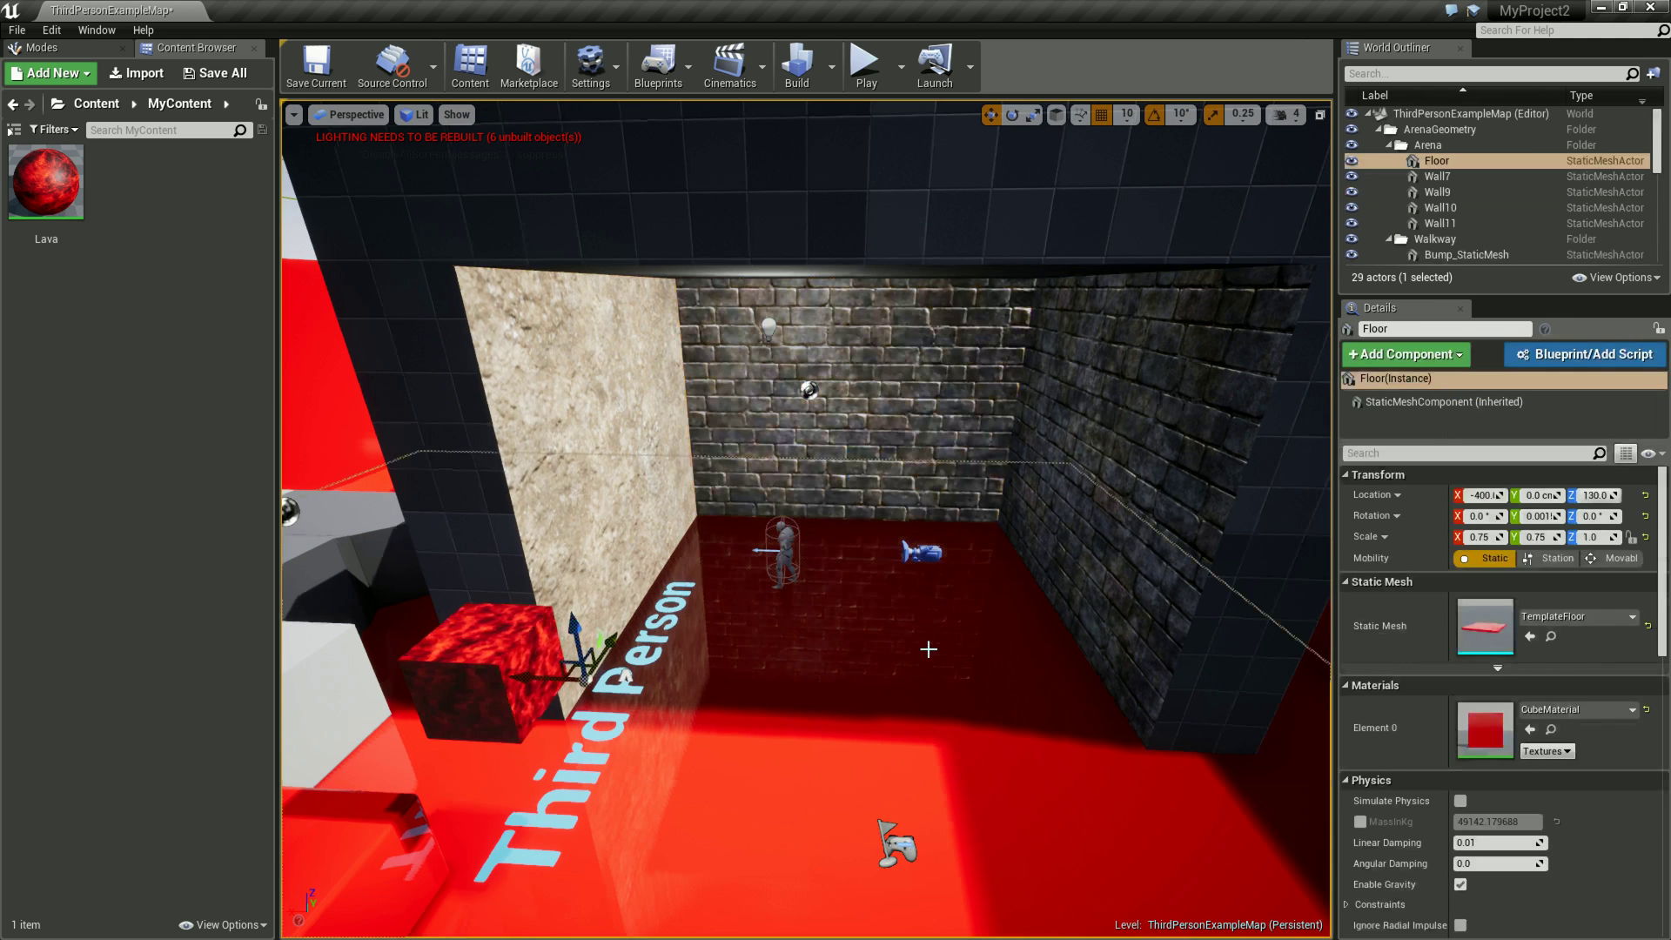
right_click(162, 204)
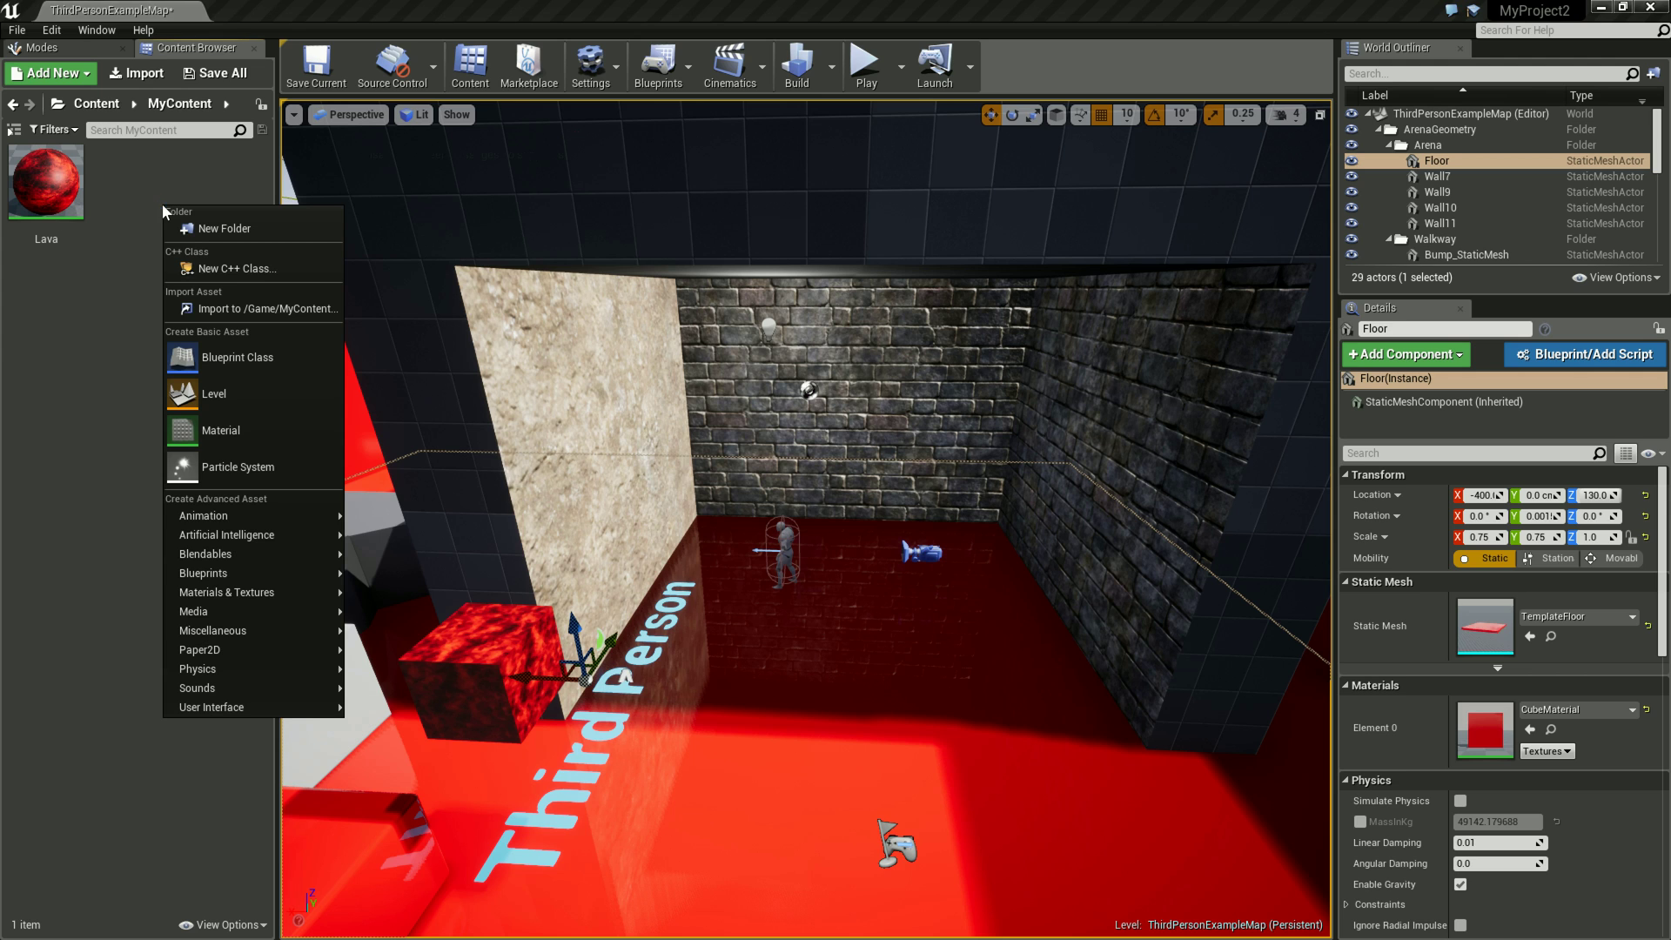
left_click(190, 431)
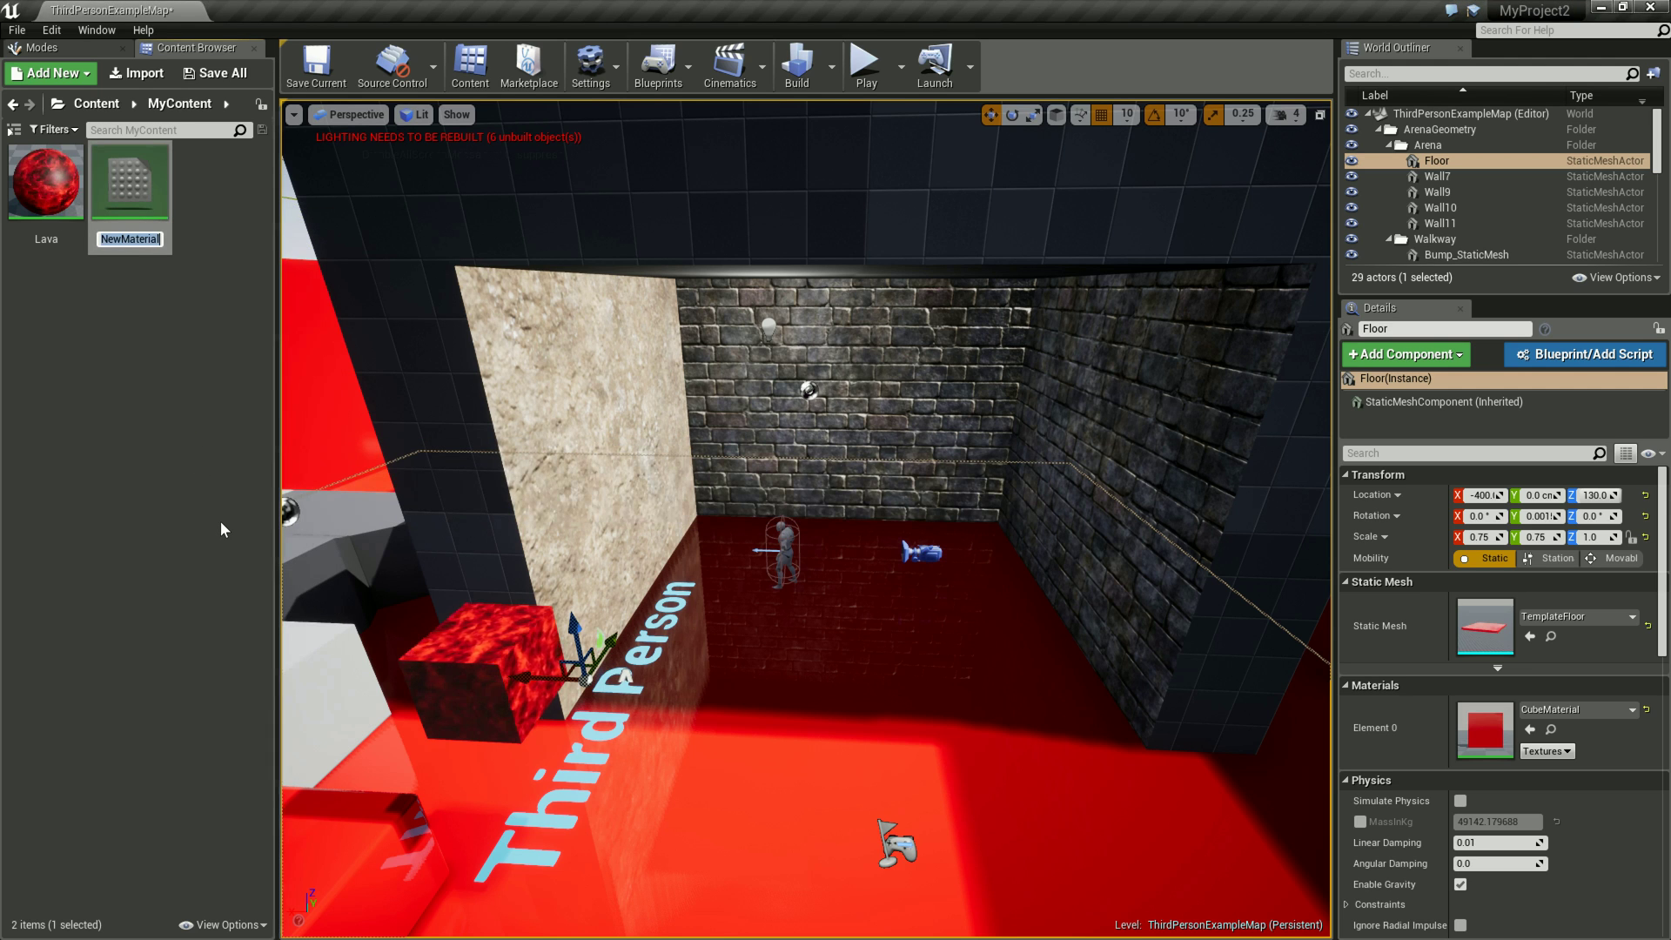
type("Bump")
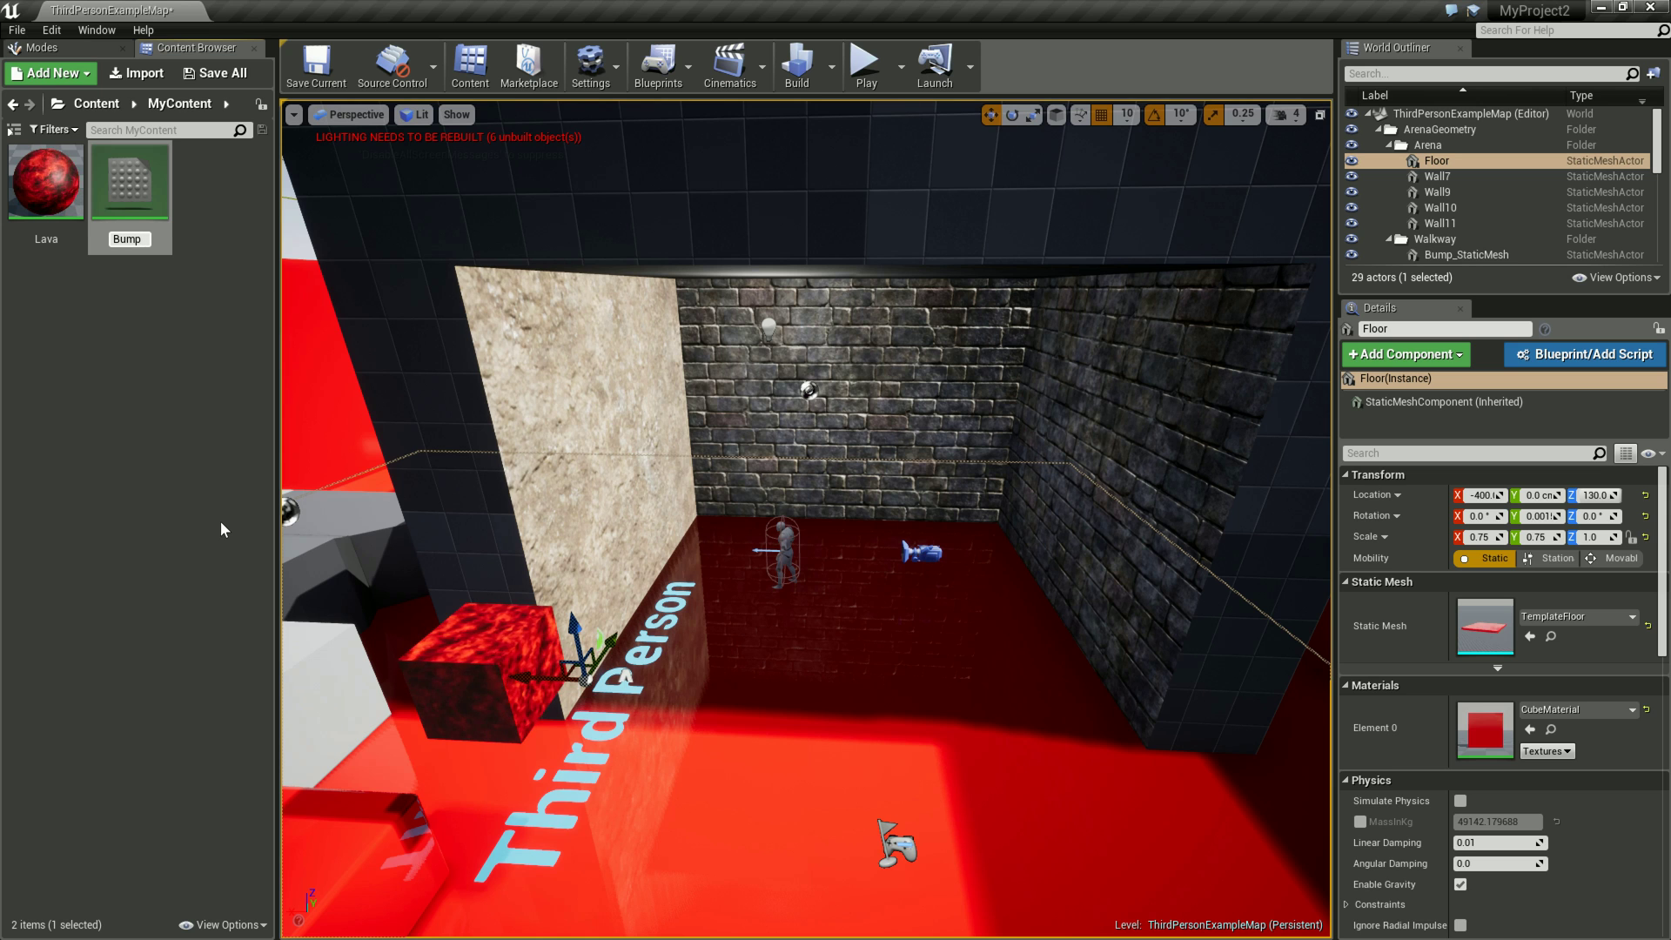
type("Material")
key("Return")
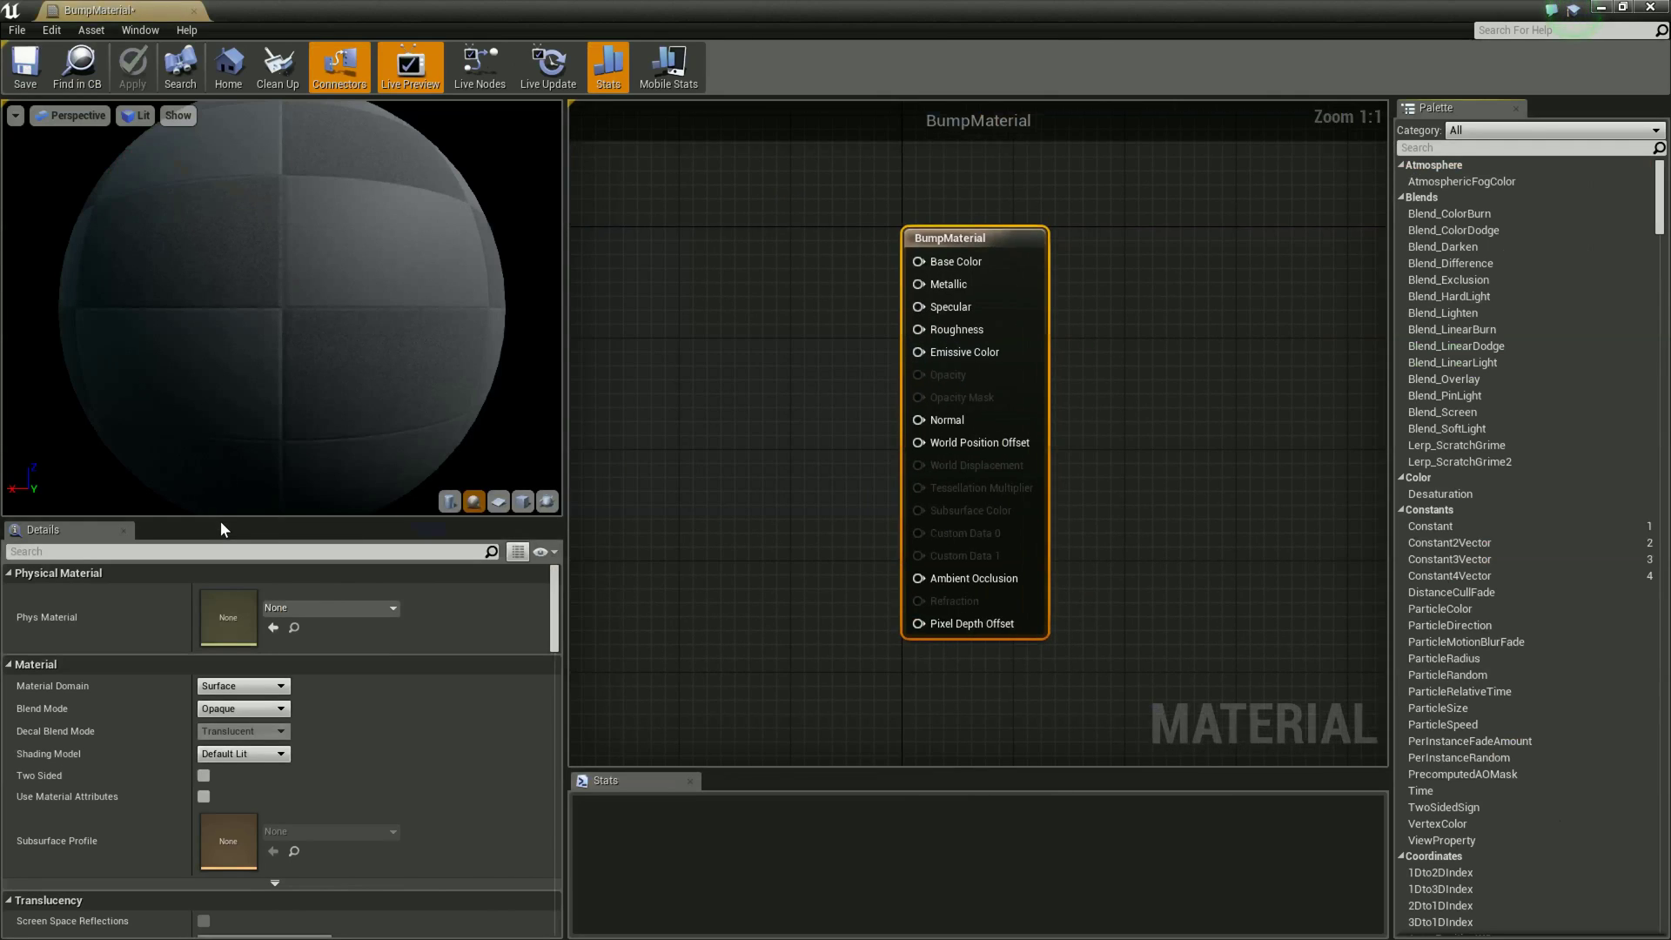
Step: Resize the BumpMaterial editor into a larger floating window
left_click_drag(303, 9, 563, 103)
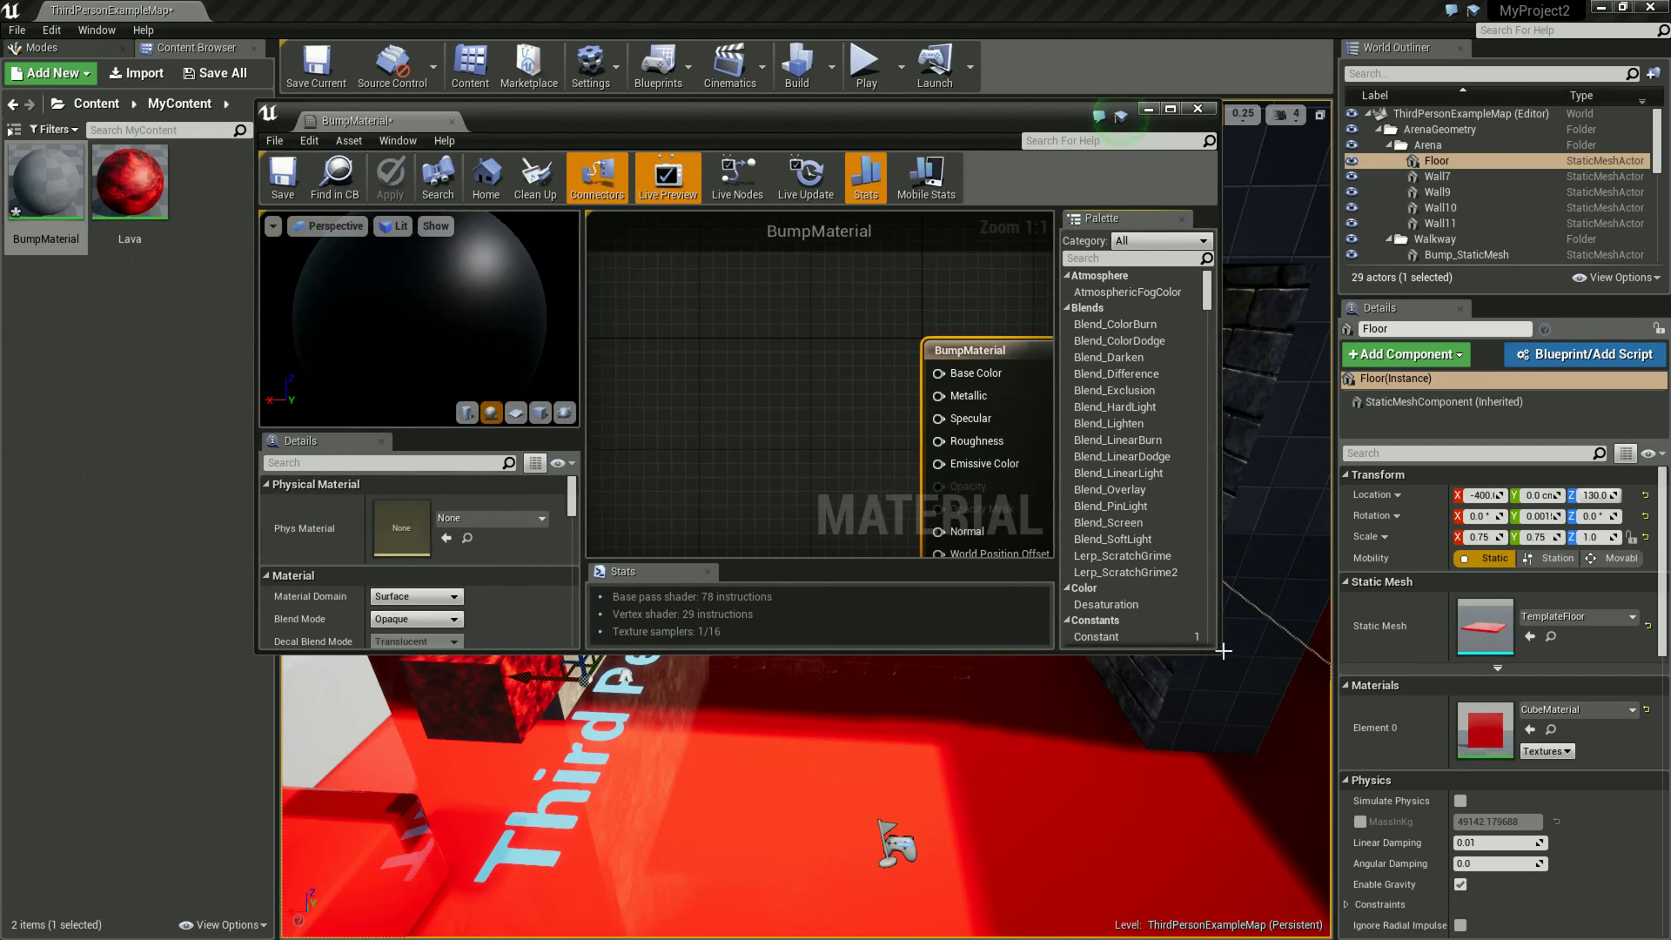
mouse_move(1220, 650)
left_mouse_down()
mouse_move(1596, 888)
mouse_move(1611, 926)
left_mouse_up()
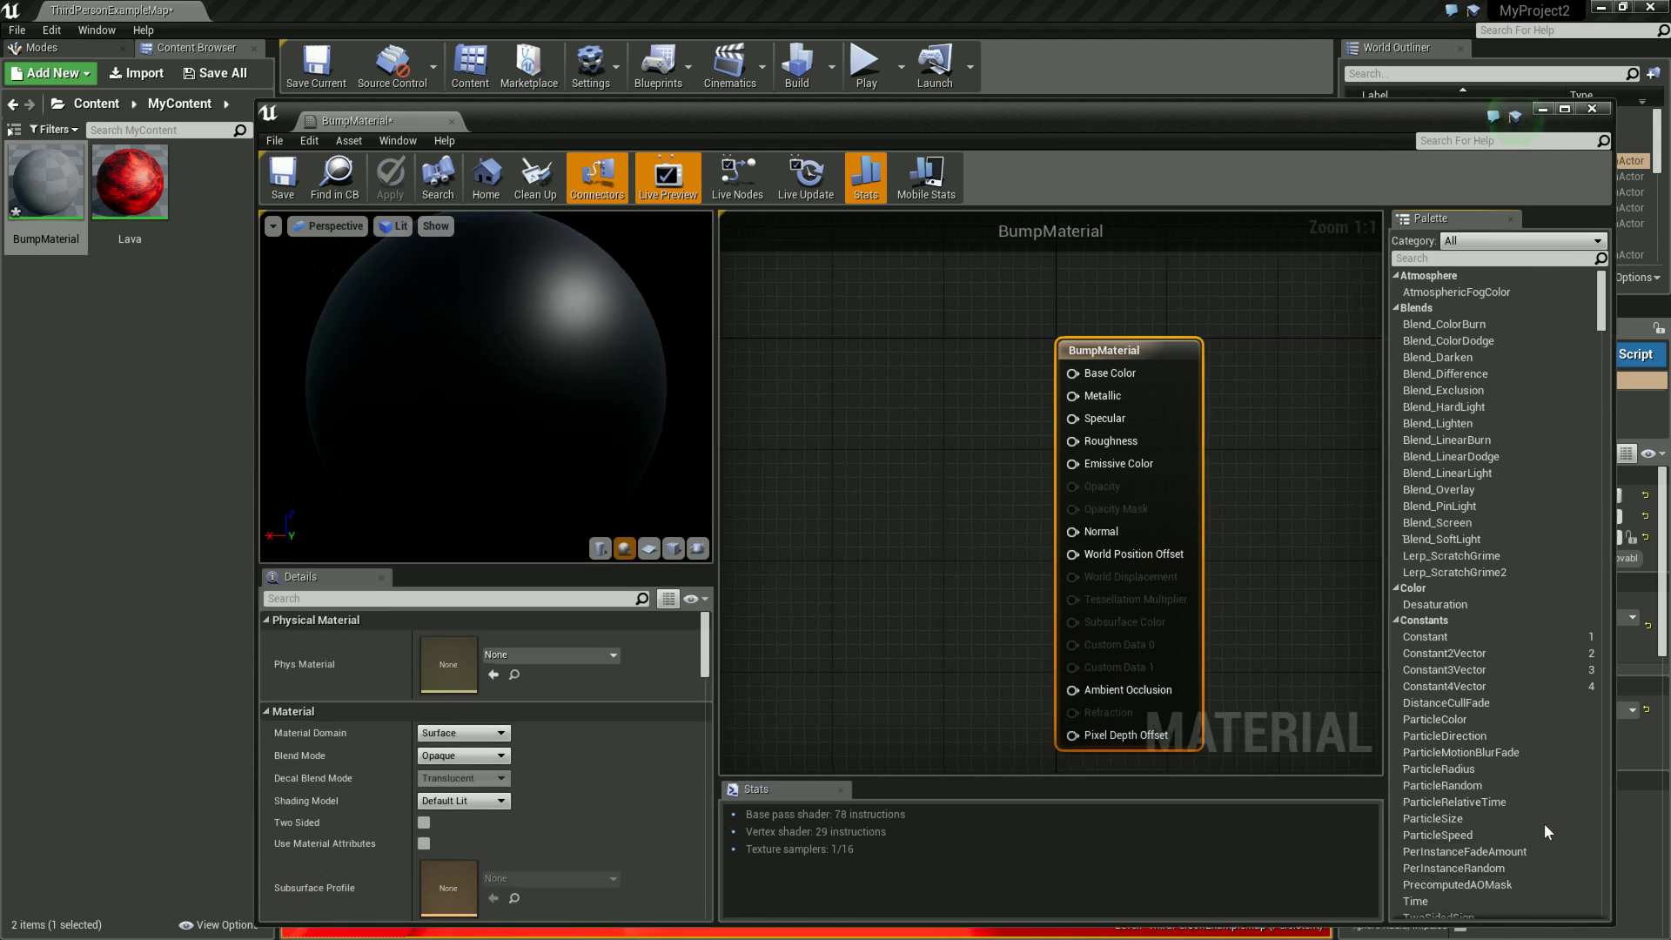
right_click_drag(938, 482, 1045, 432)
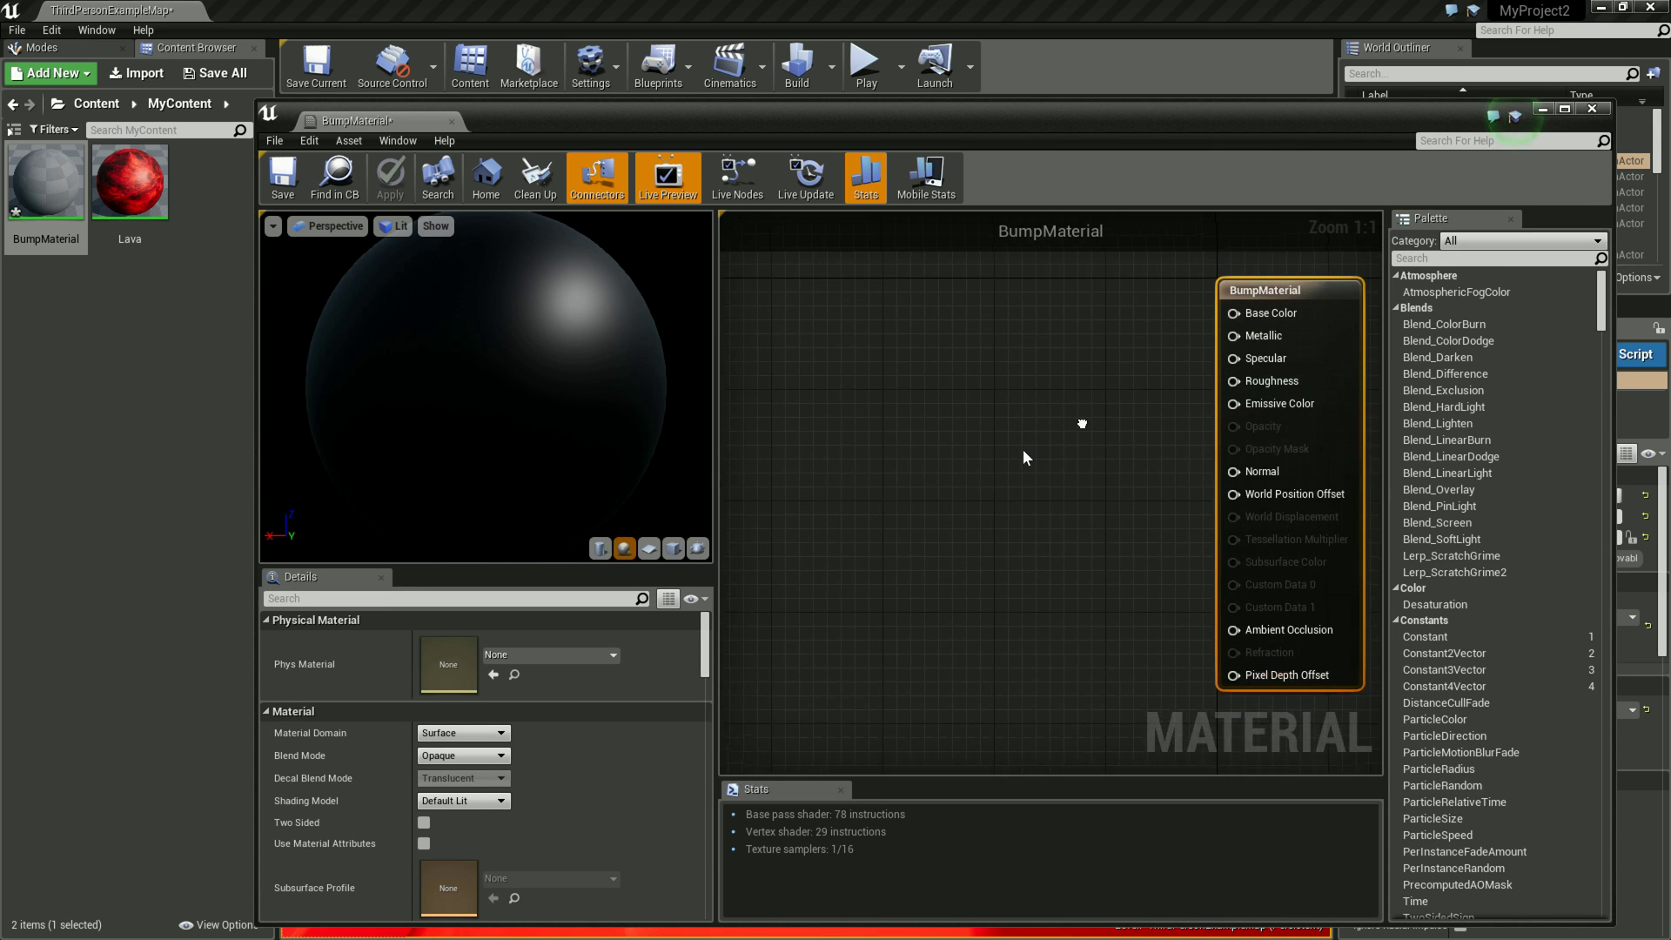
Step: Browse to Content > StarterContent > Textures for the brick clay textures and maximize the material editor
left_click(96, 103)
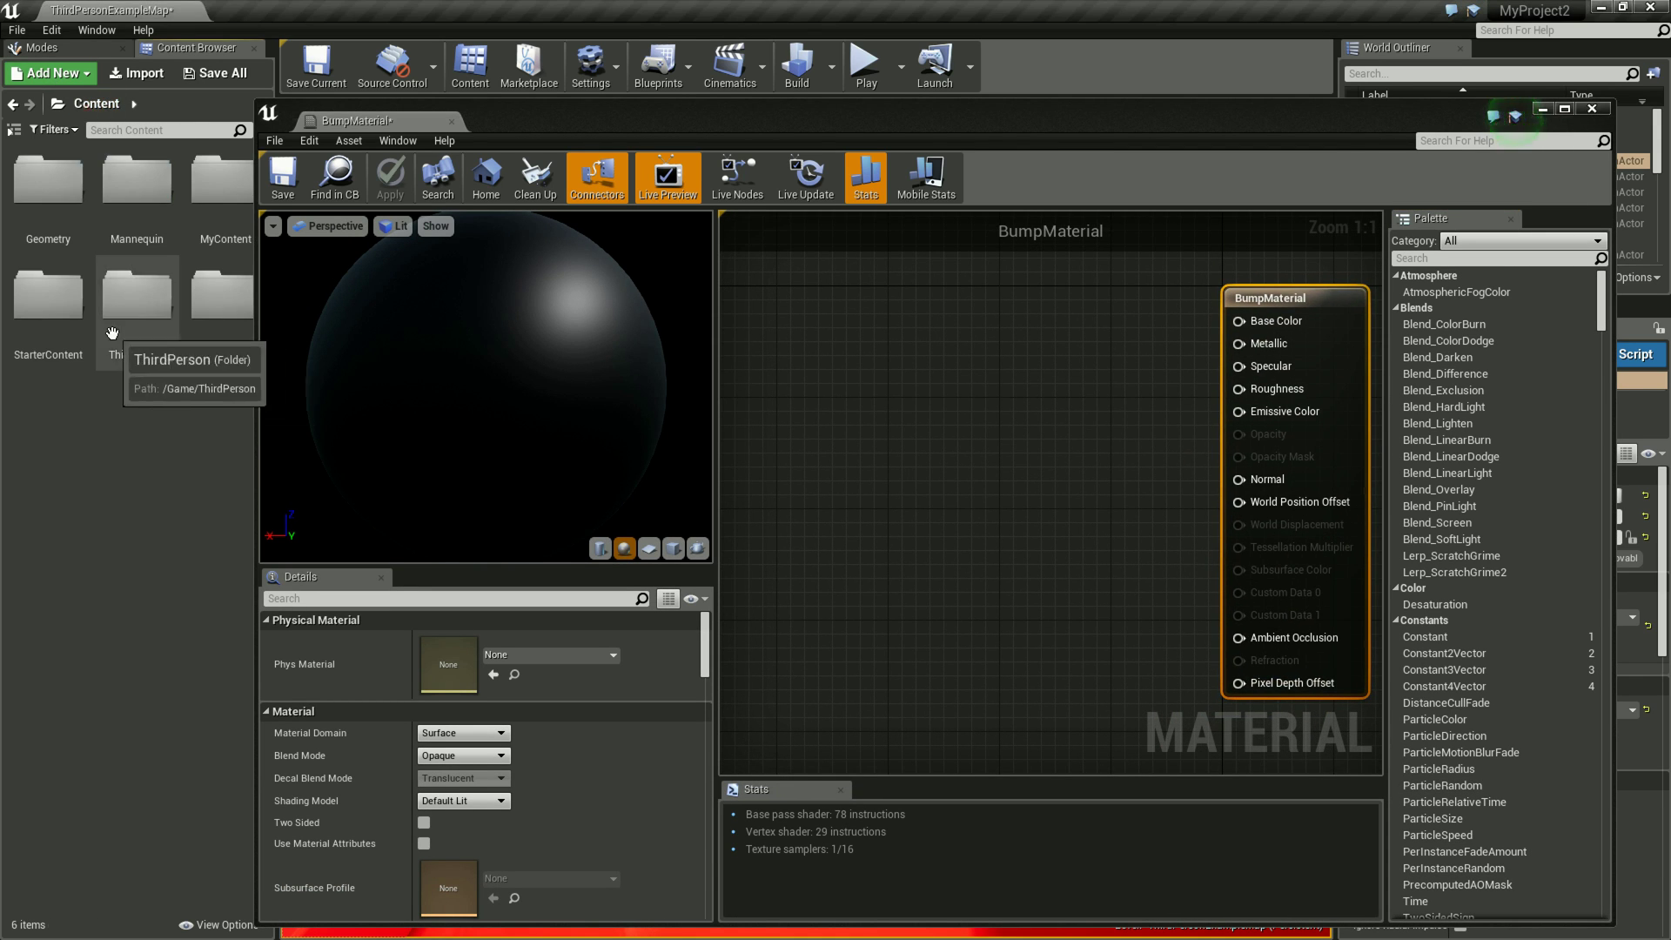
double_click(53, 300)
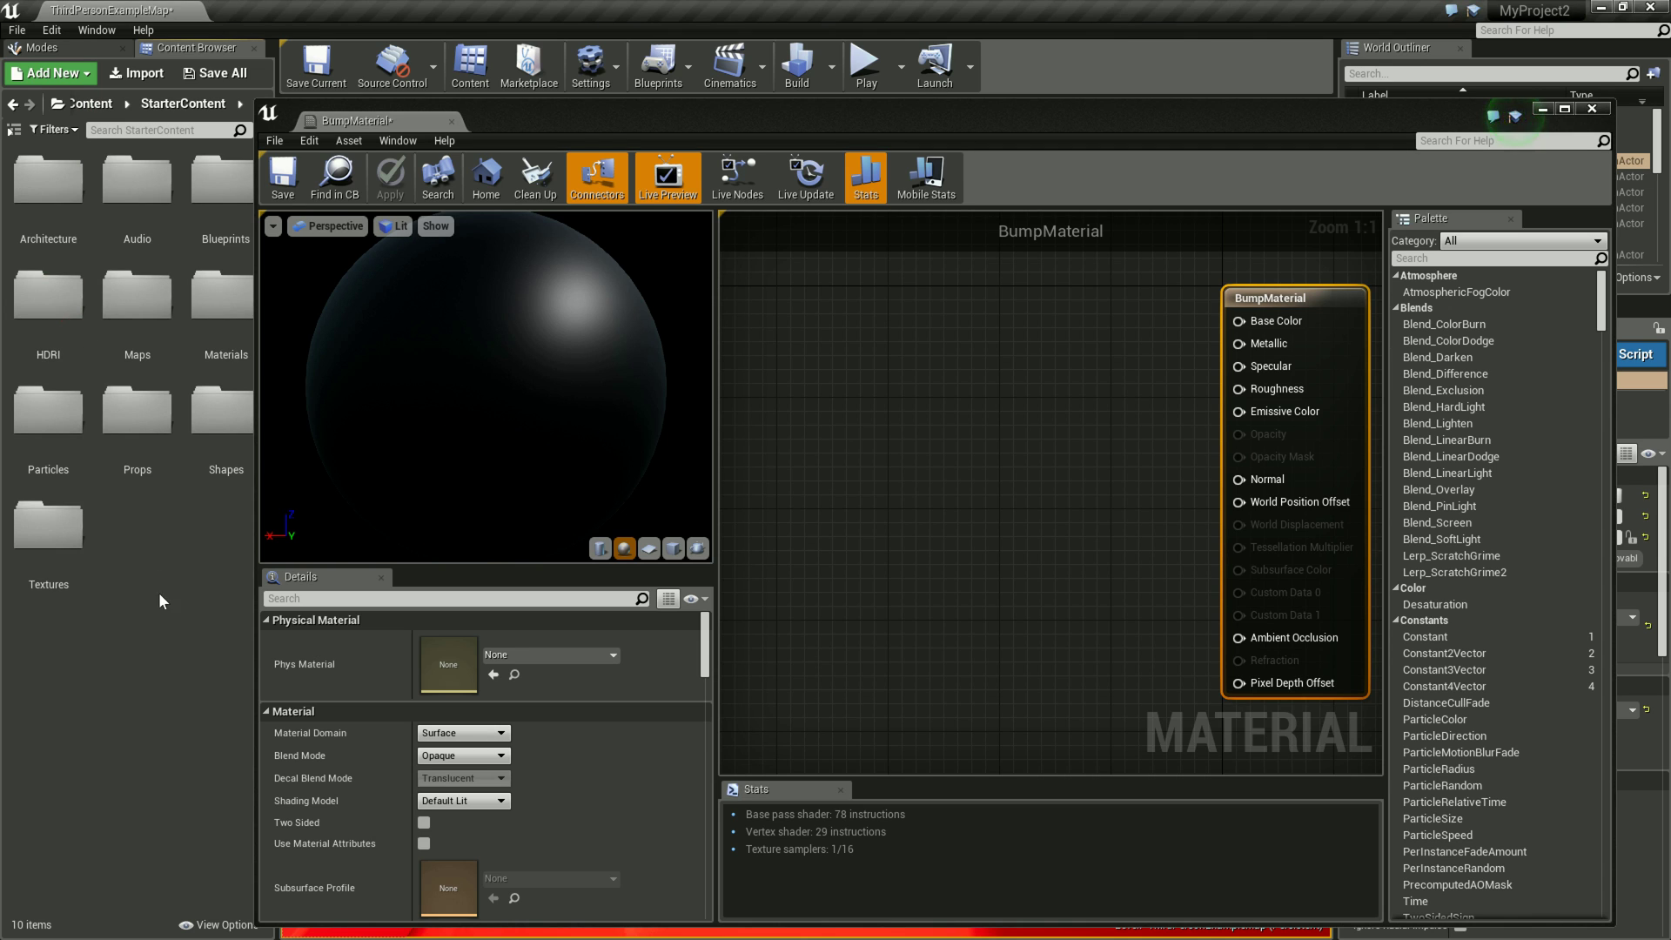
left_click(65, 532)
double_click(65, 532)
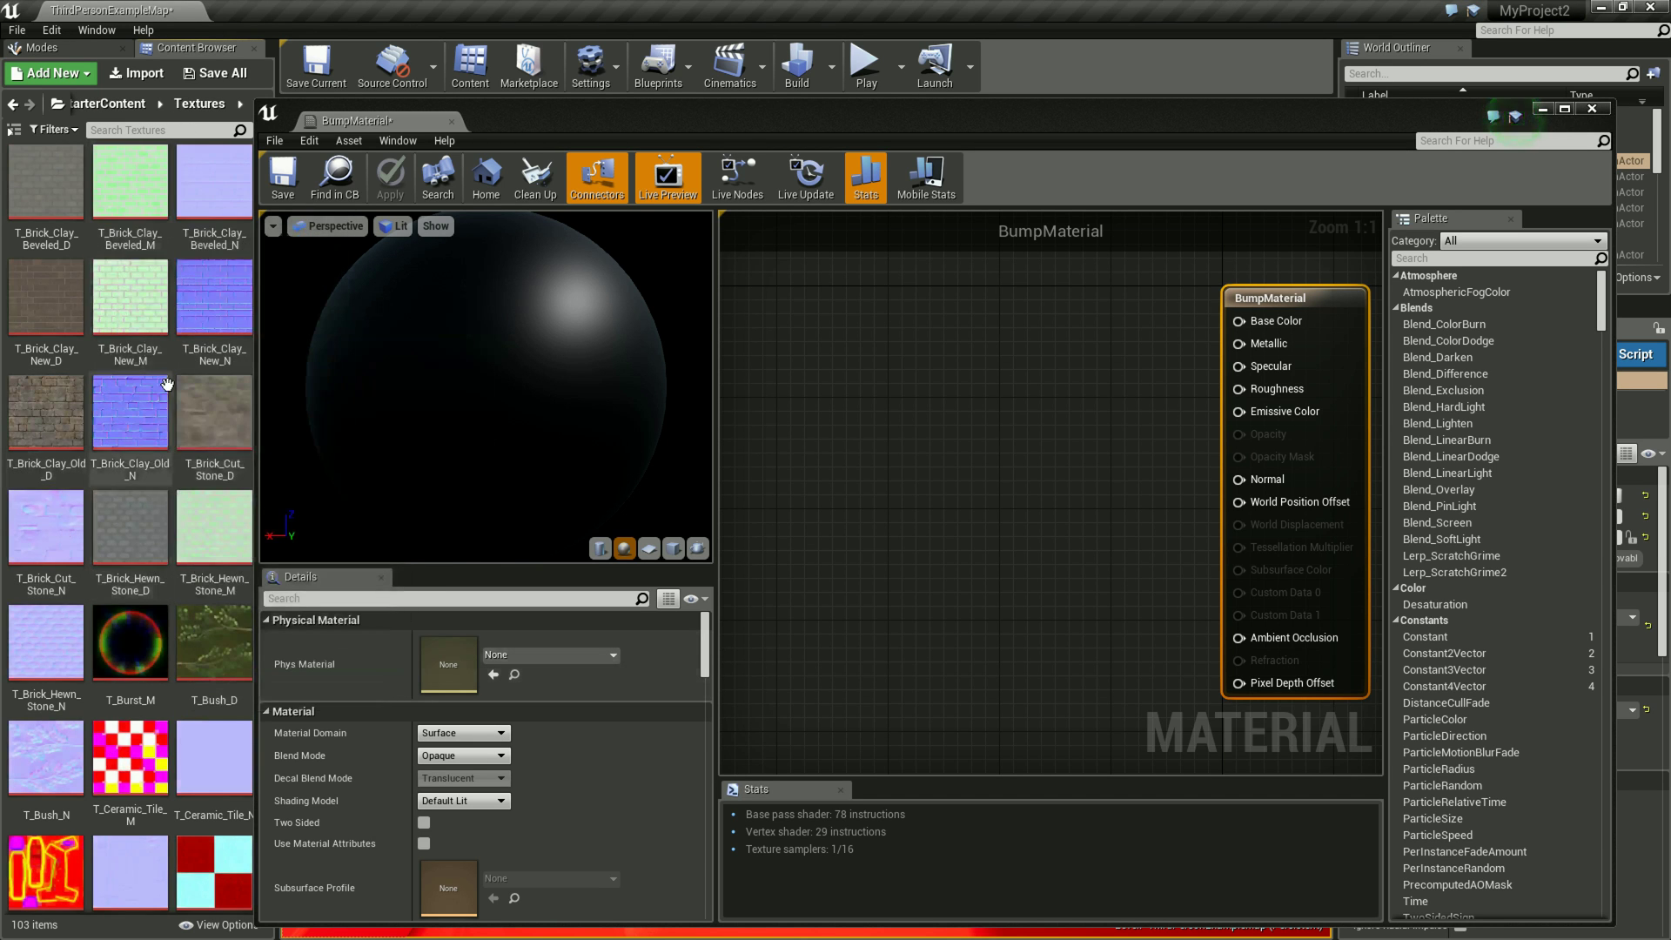
mouse_move(147, 387)
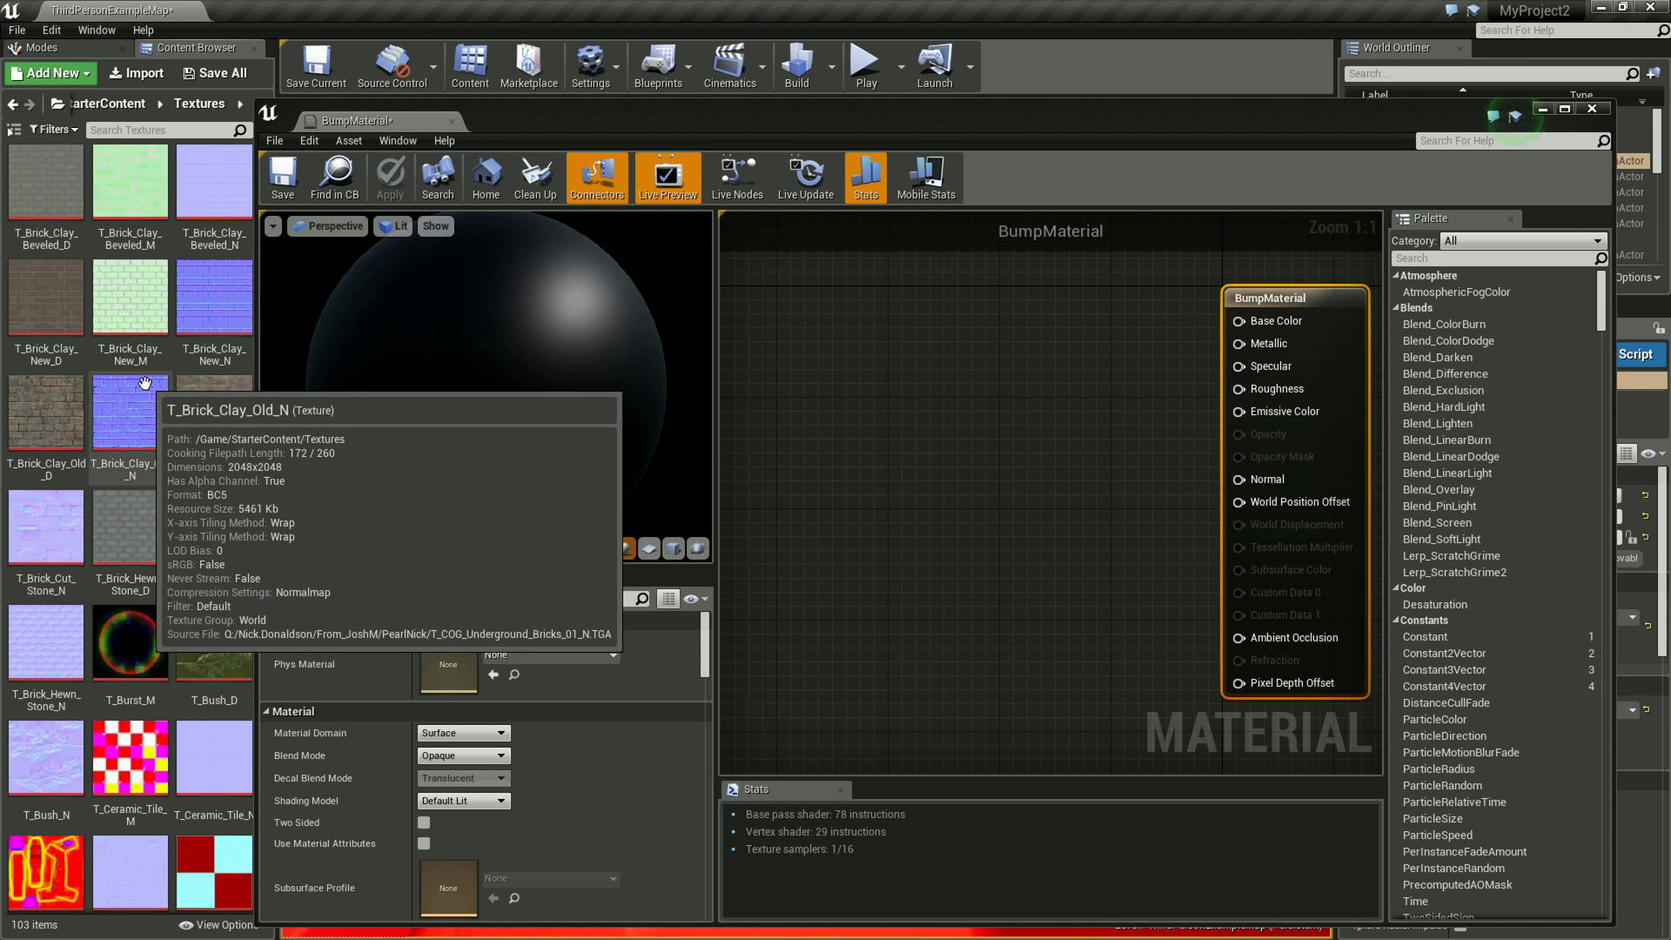
mouse_move(39, 297)
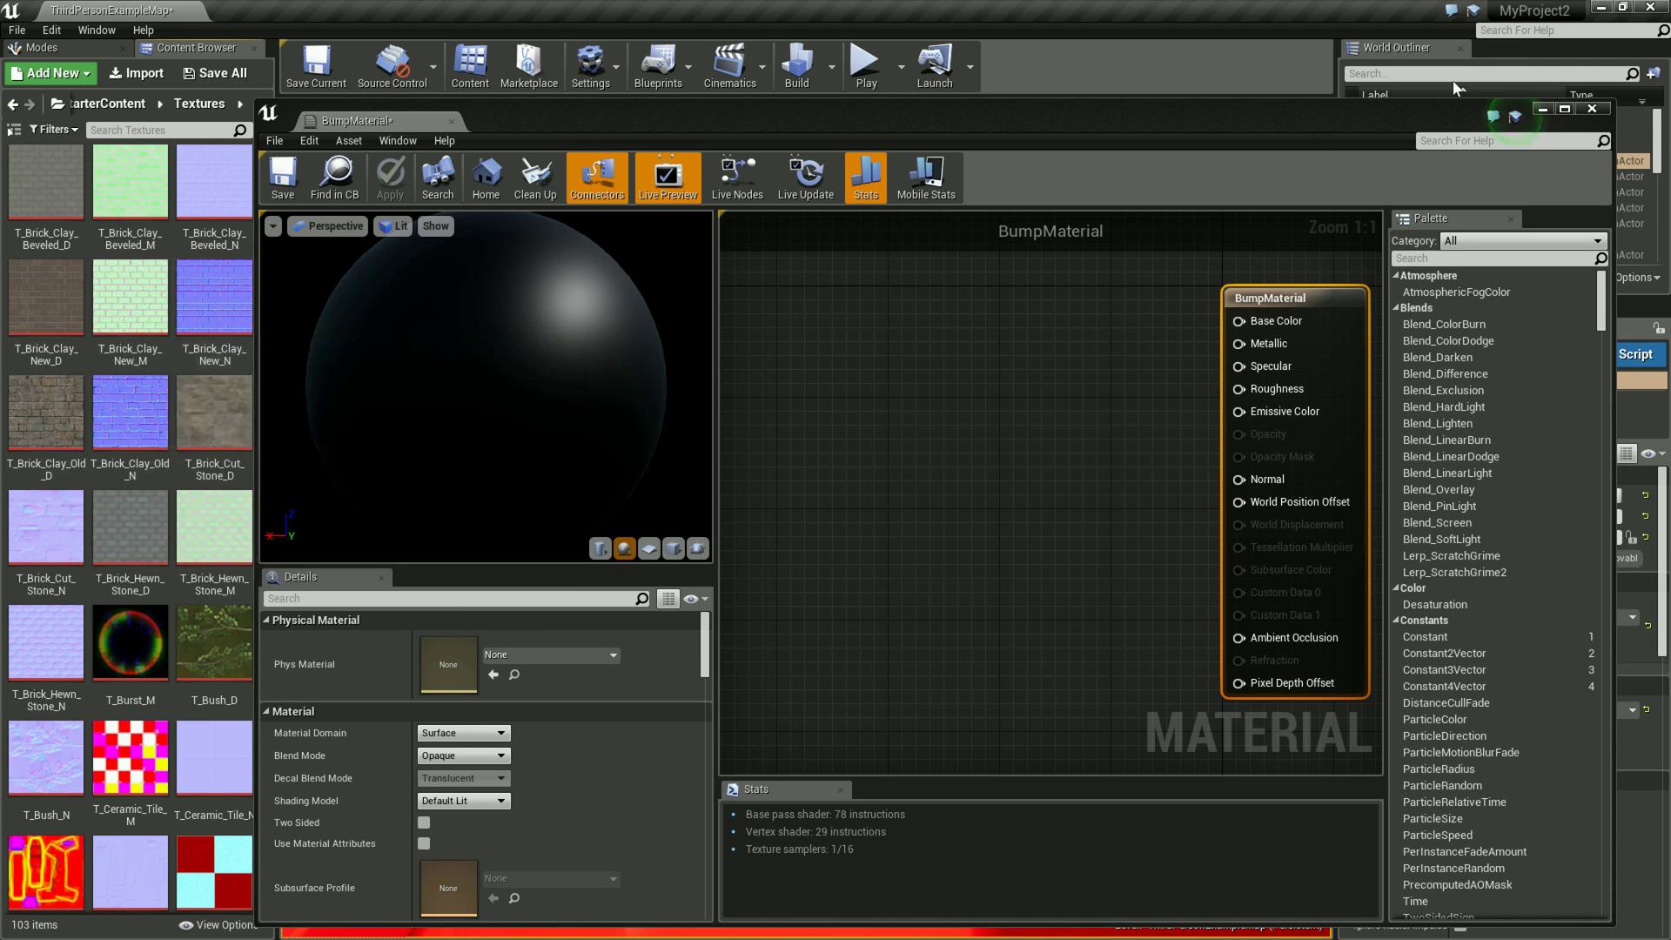
left_click(1563, 109)
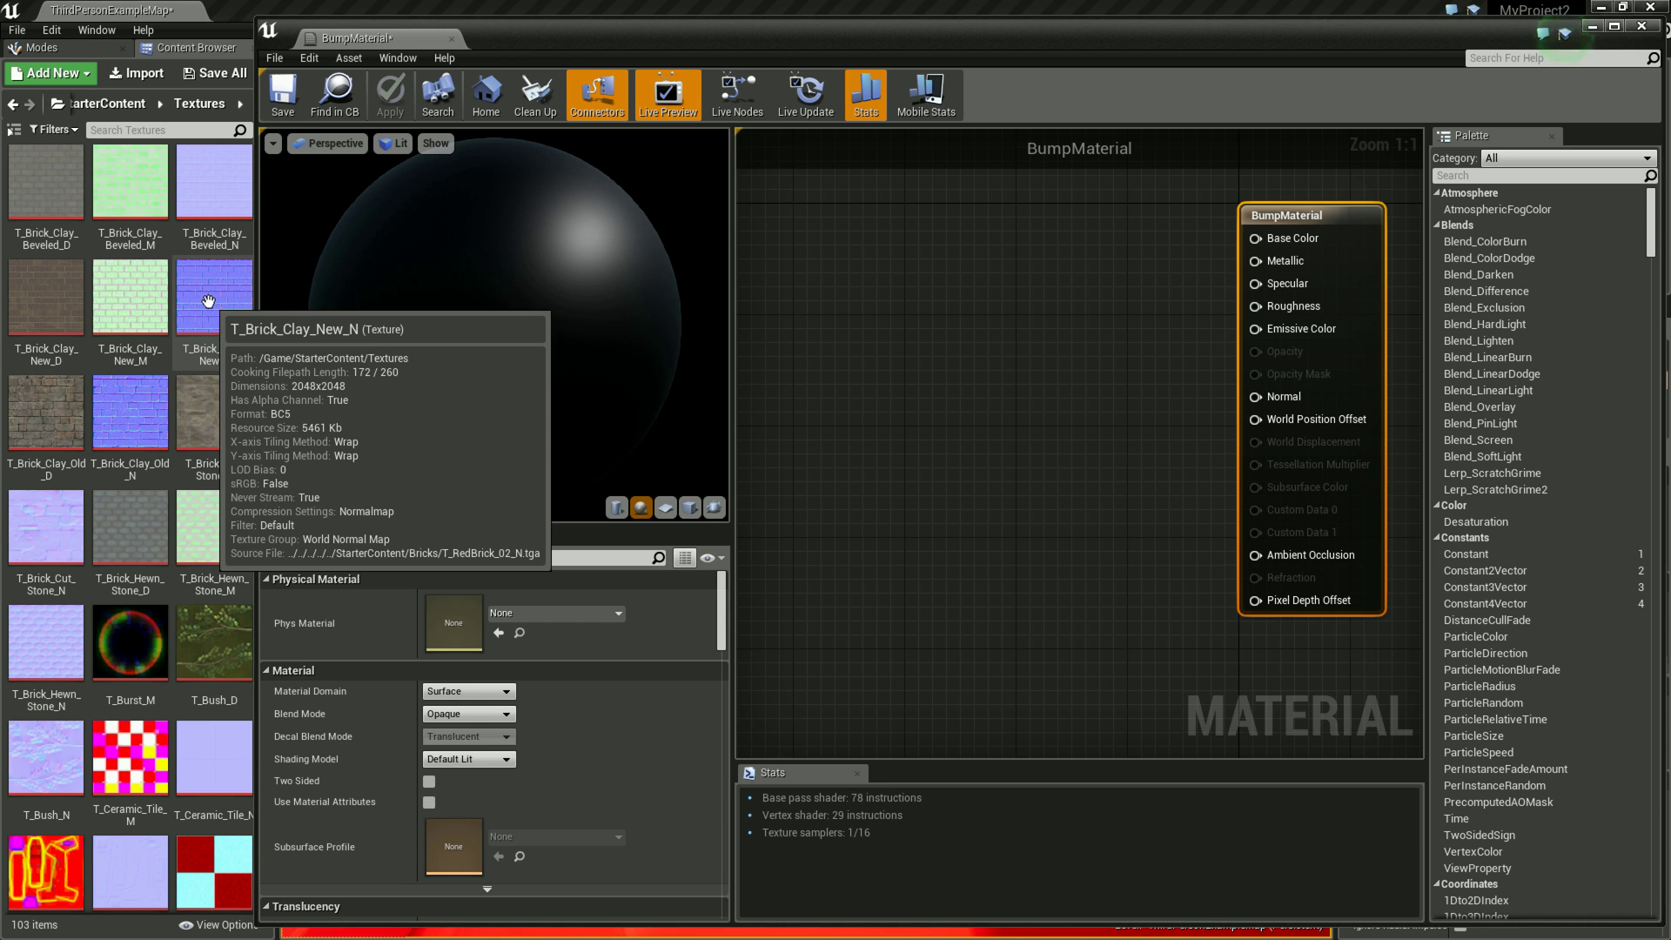
left_click(46, 296)
Step: Drag the three T_Brick_Clay_New textures into the graph and stack them: colour, mask, normal map
left_click(206, 321, "shift")
mouse_move(206, 320)
left_mouse_down()
mouse_move(464, 374)
mouse_move(958, 335)
left_mouse_up()
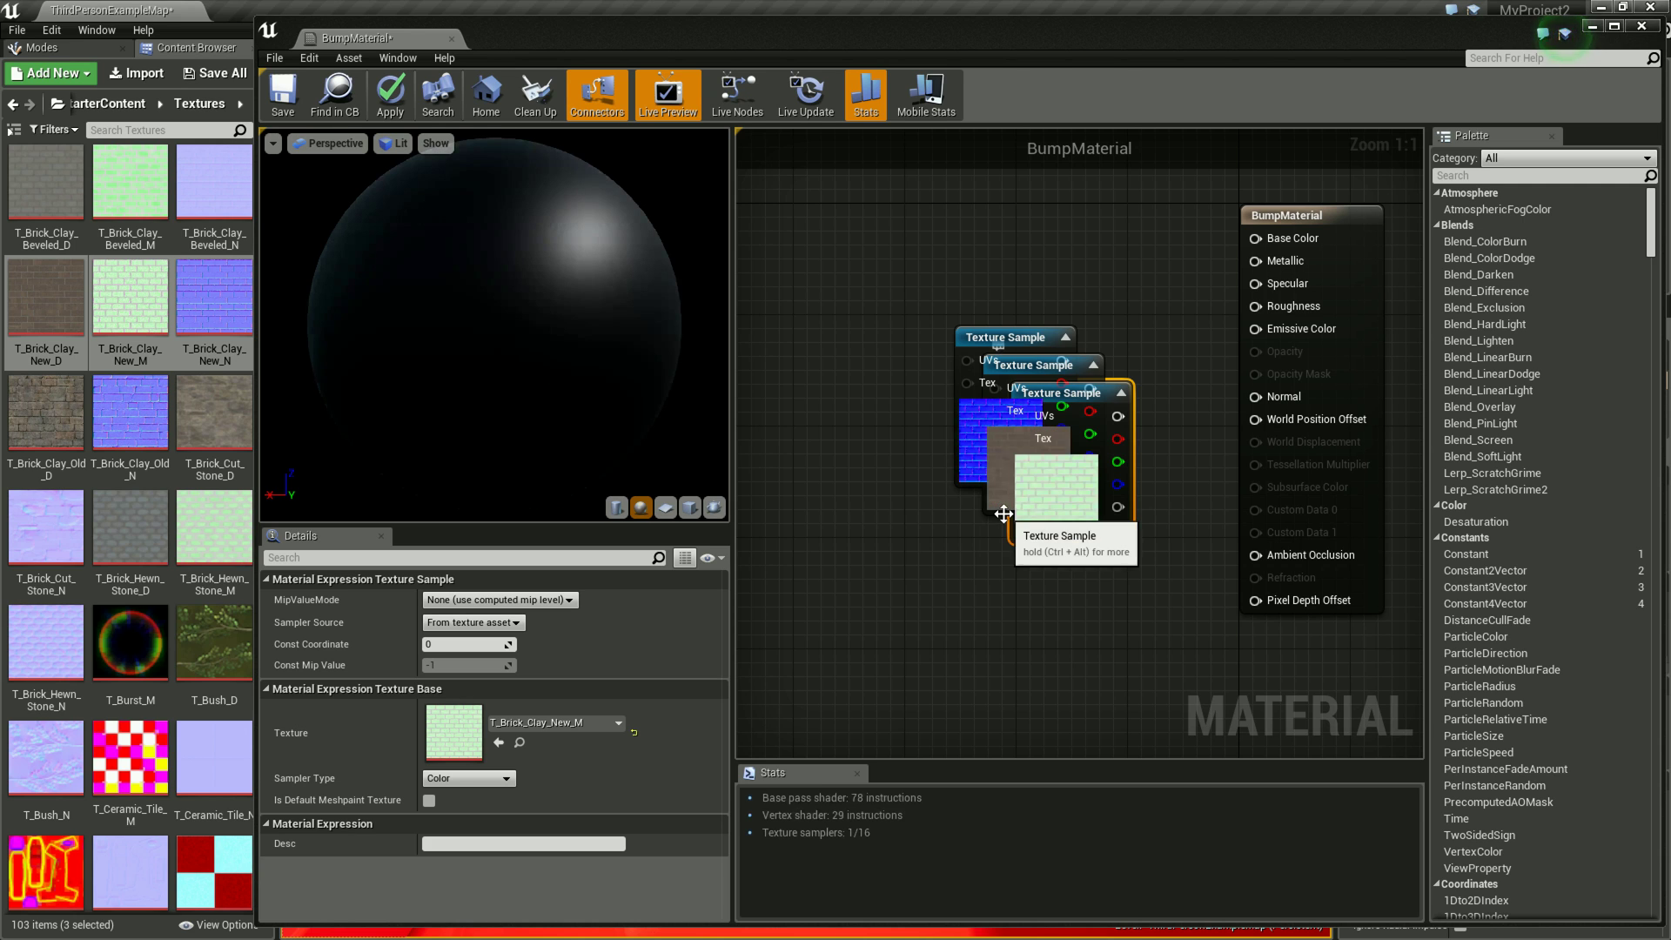
mouse_move(1067, 394)
left_mouse_down()
mouse_move(1074, 517)
mouse_move(1045, 517)
left_mouse_up()
left_click_drag(1036, 365, 1027, 191)
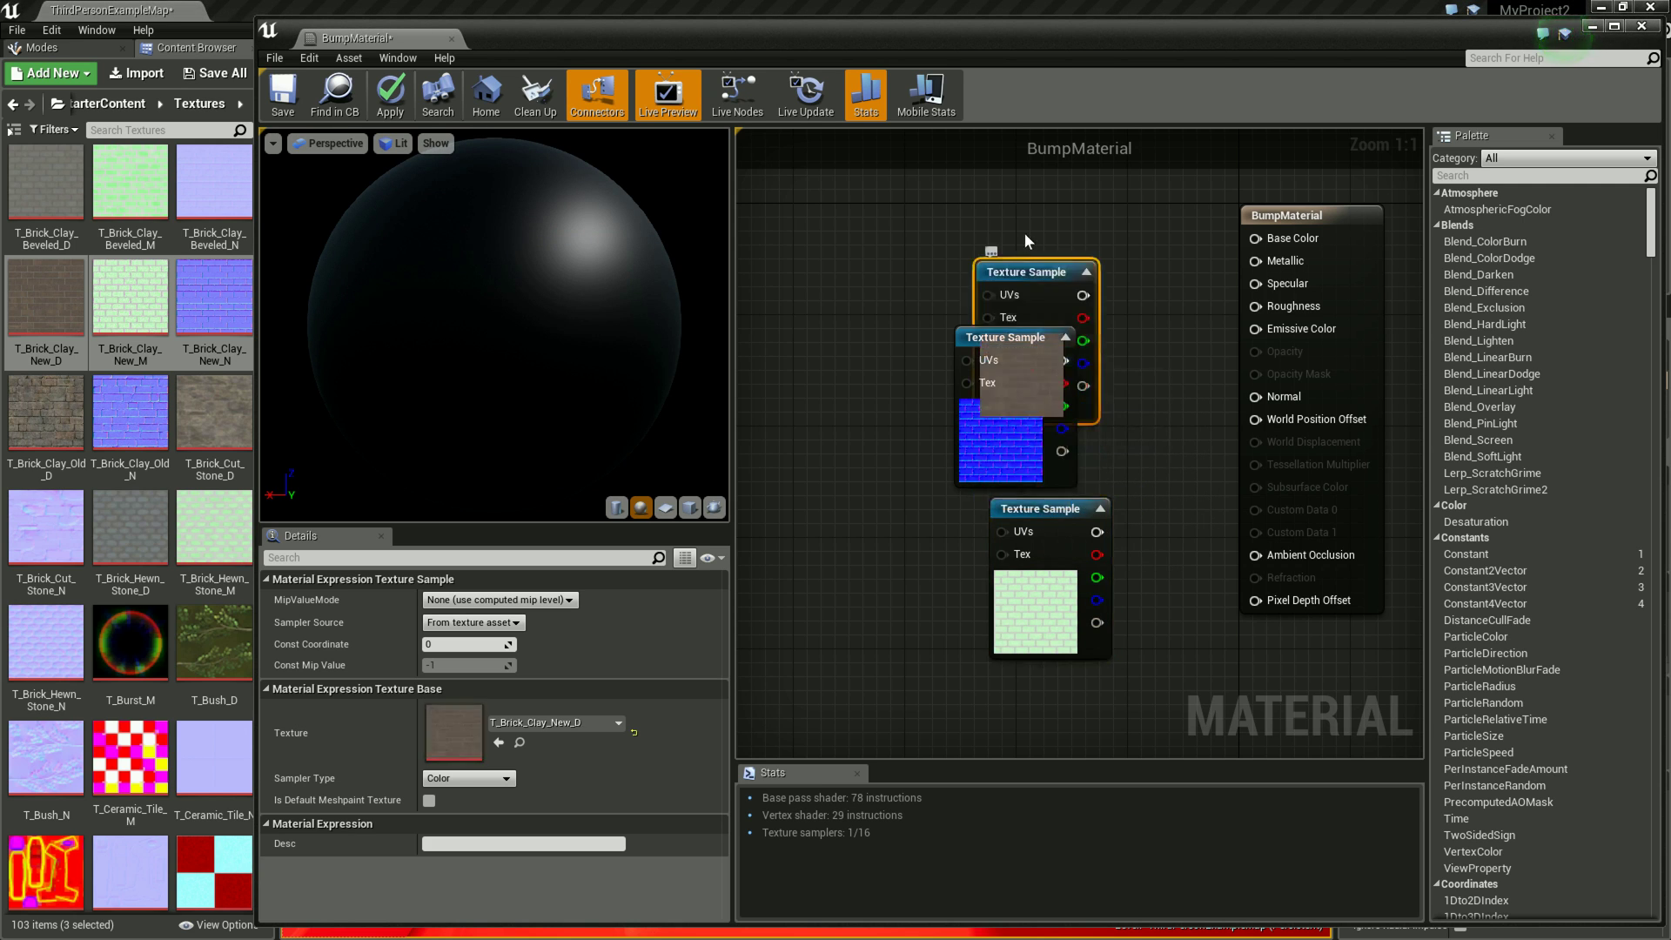
left_click_drag(992, 328, 1006, 314)
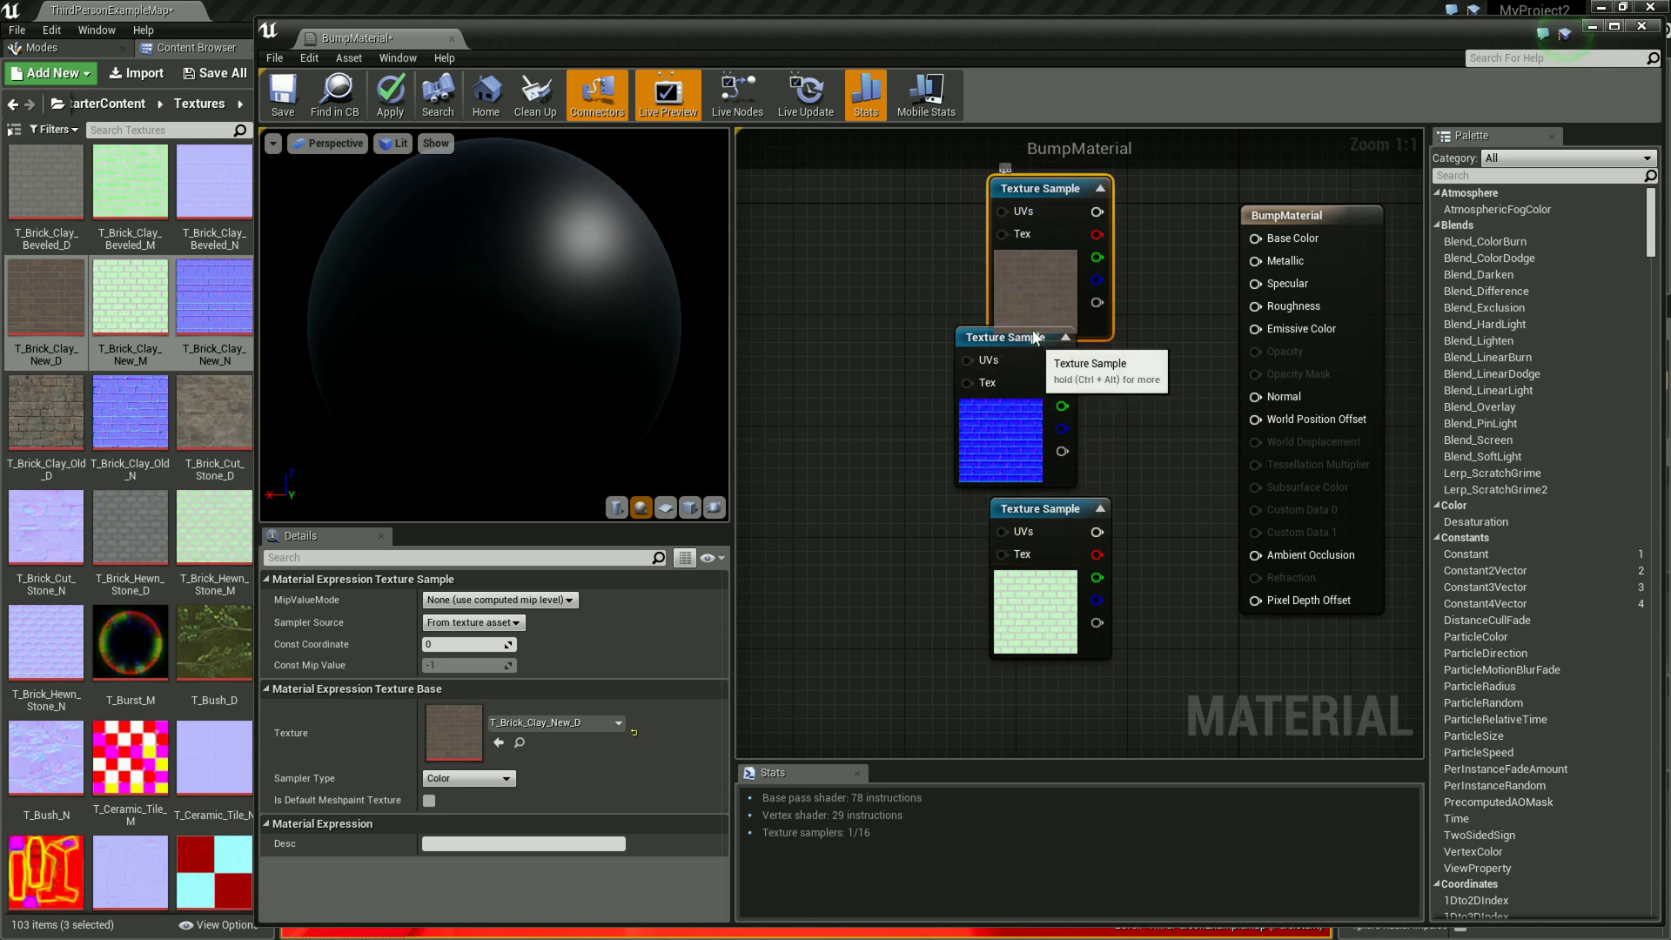
mouse_move(980, 339)
left_mouse_down()
mouse_move(1022, 507)
mouse_move(1068, 346)
left_mouse_up()
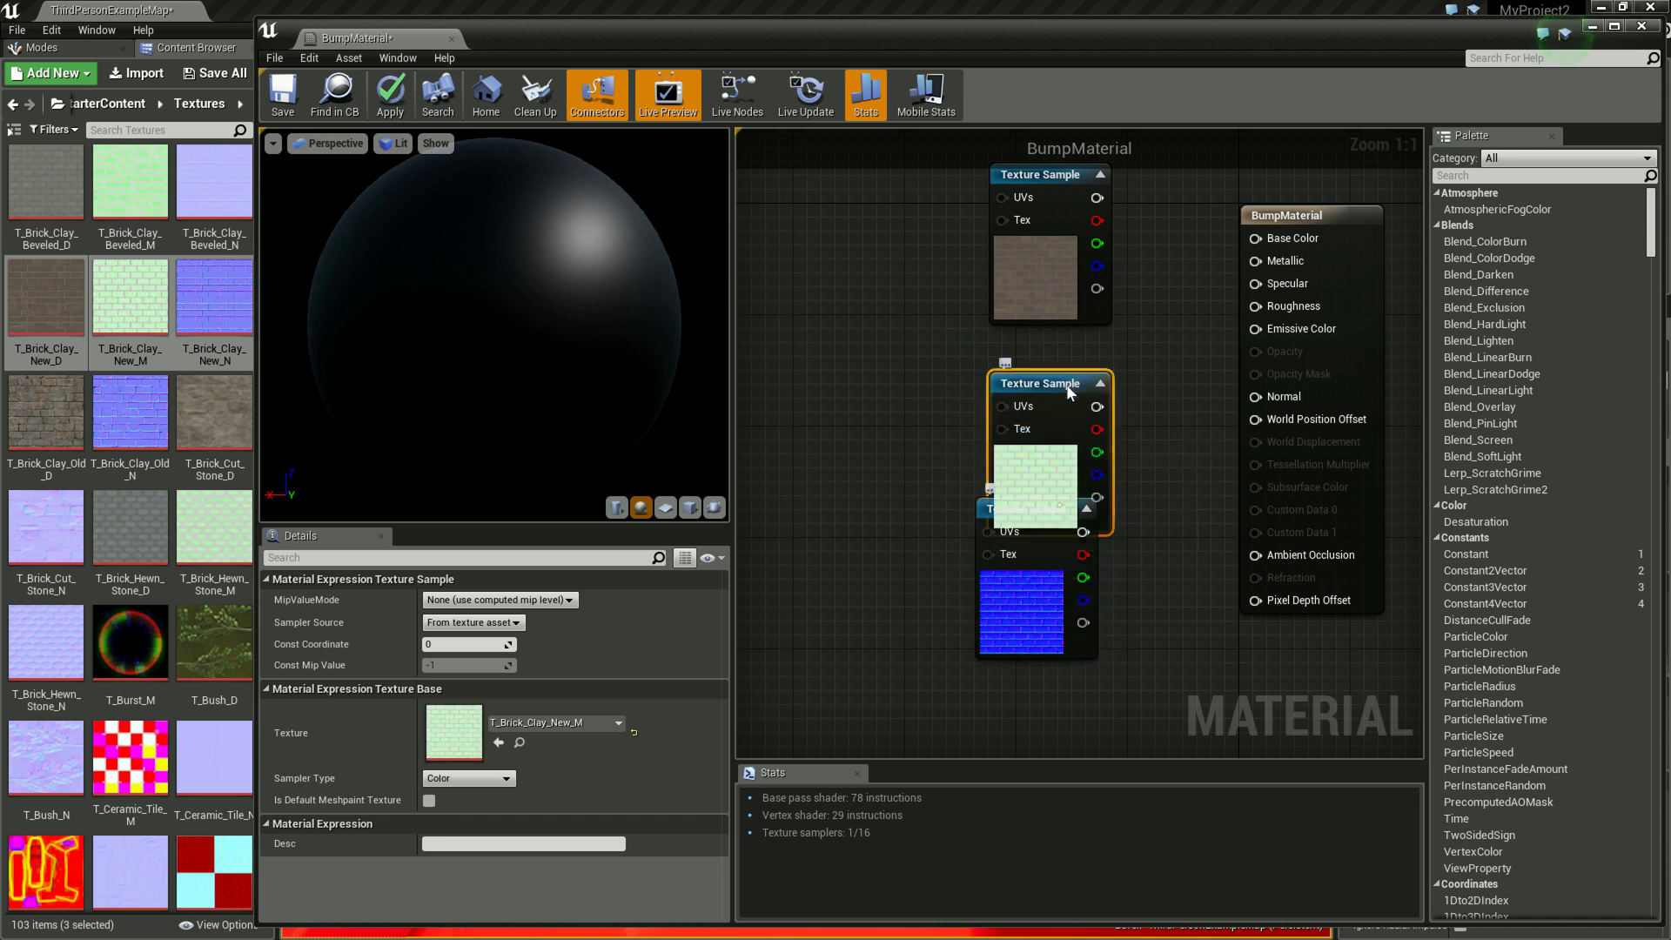
left_click_drag(1041, 526, 1055, 539)
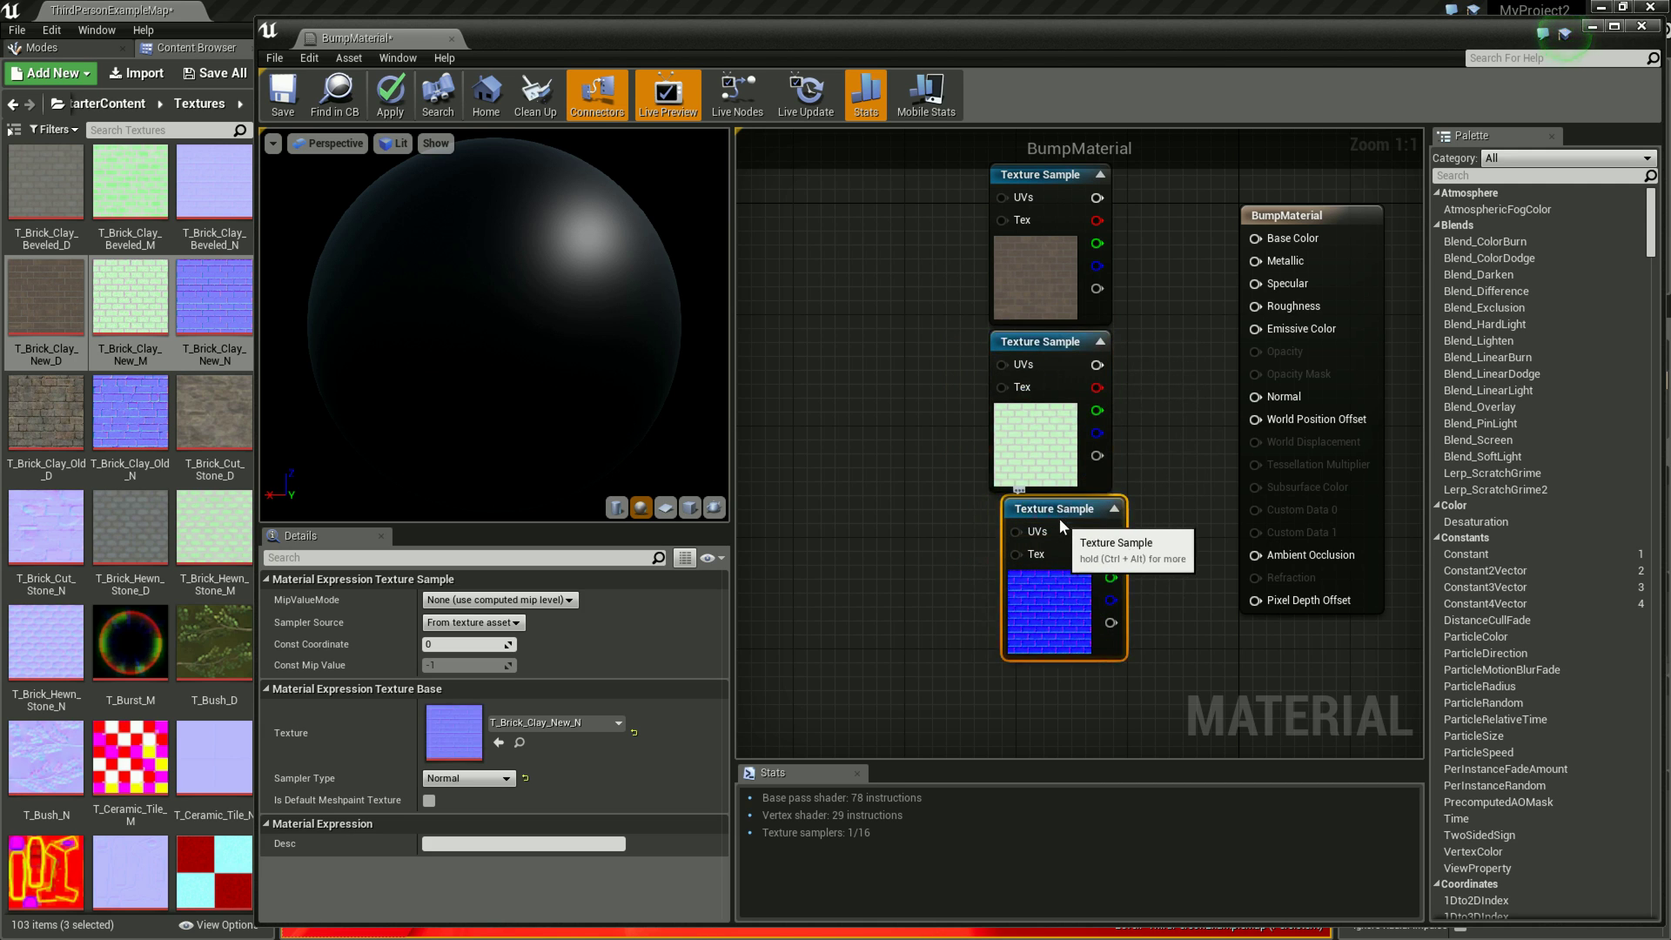
Step: Connect the brick colour texture's RGB output to Base Color
left_click(1064, 345)
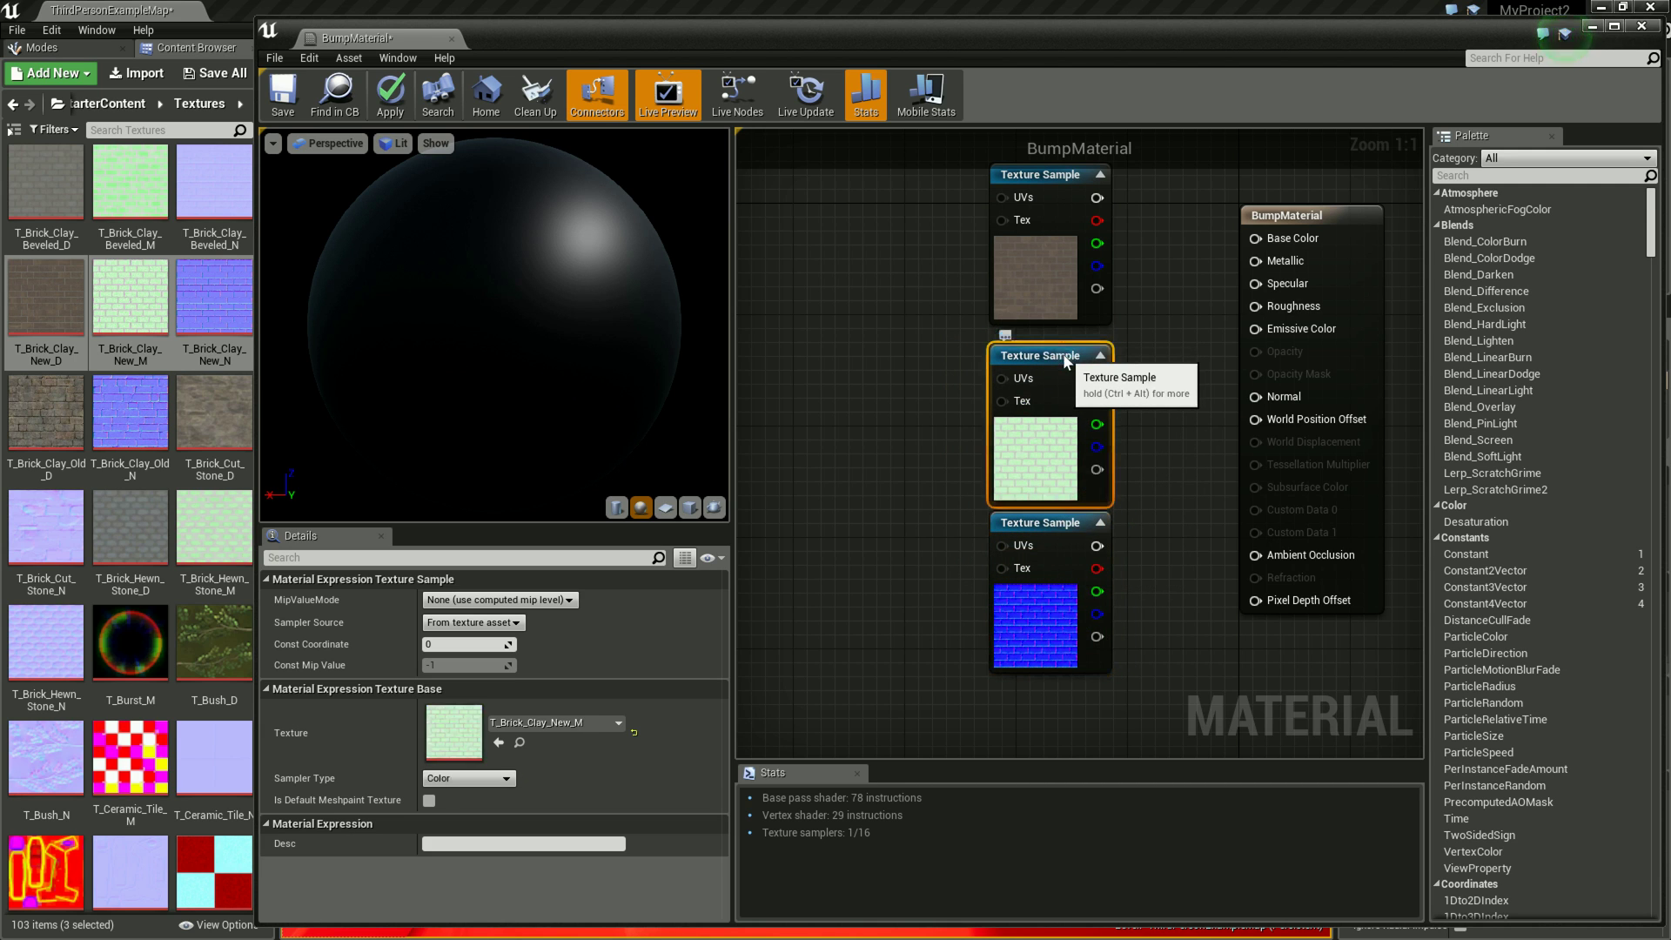
right_click_drag(1063, 344, 1056, 466)
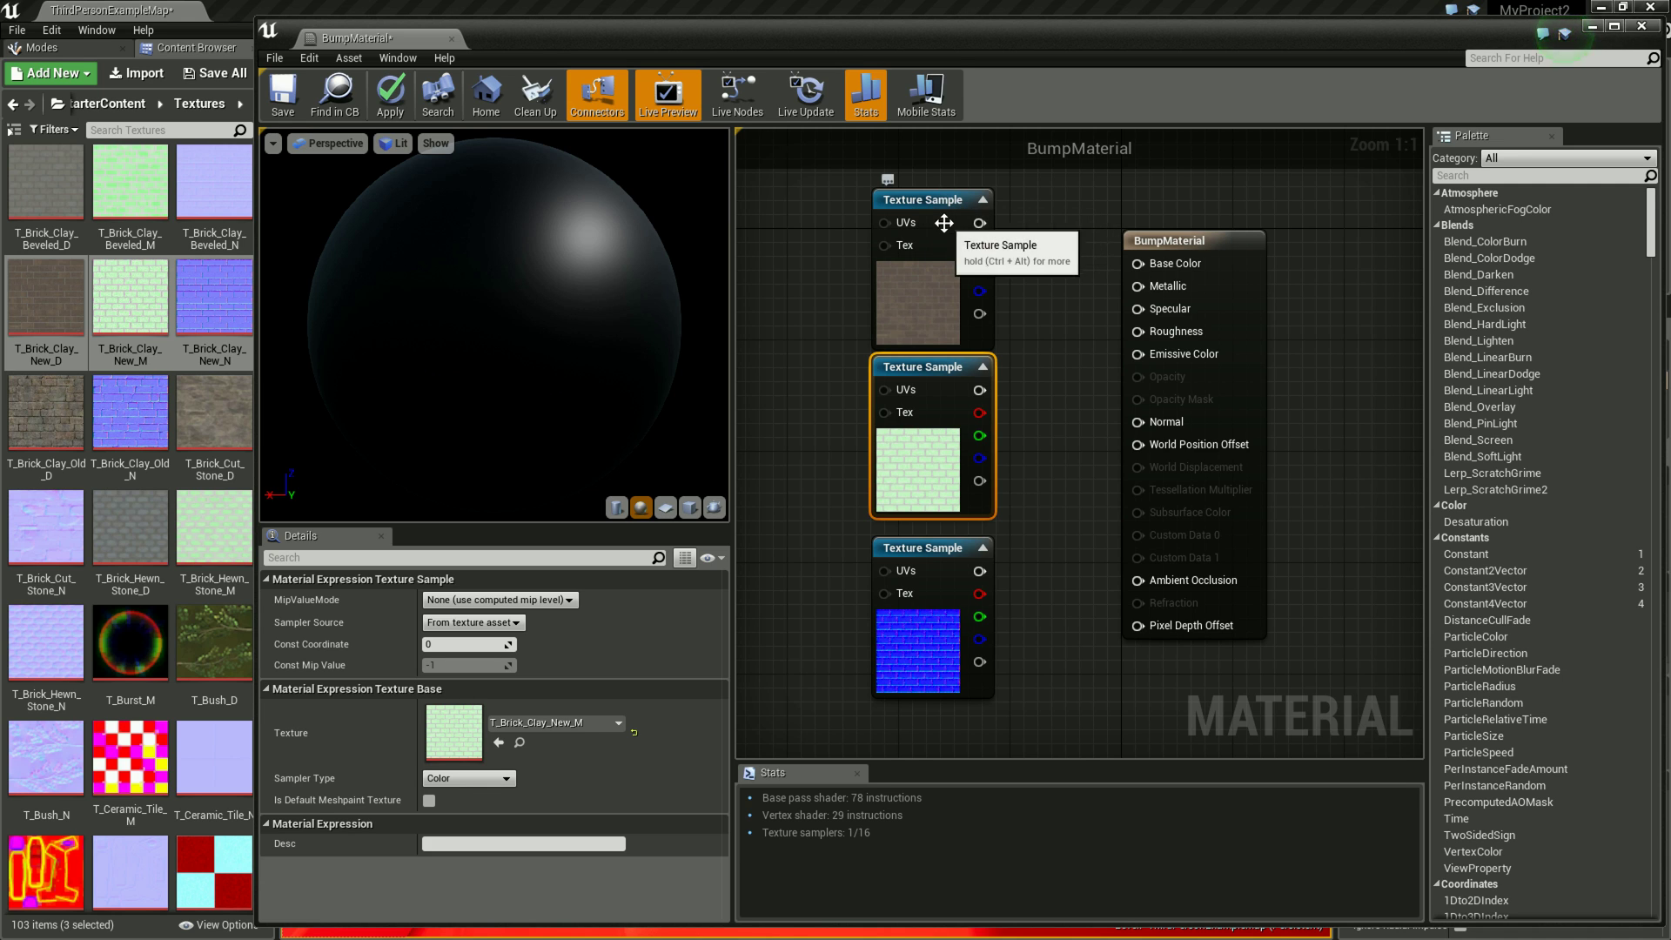
left_click_drag(977, 222, 1138, 262)
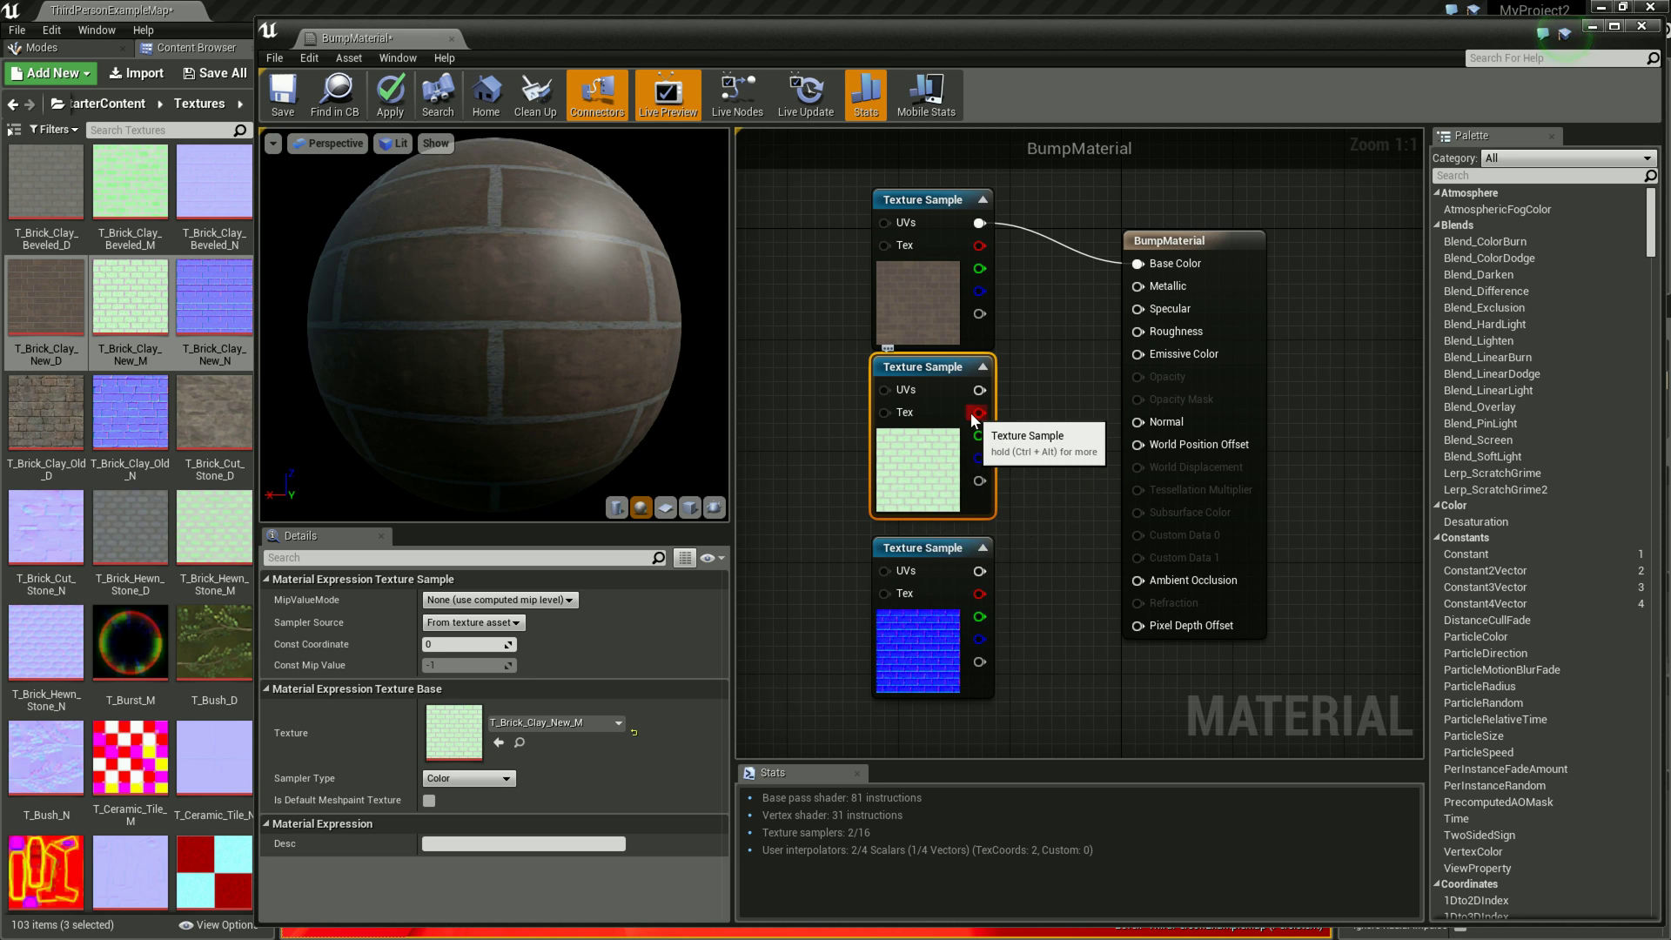
Step: Wire the mask's red channel into Roughness and preview the material on a cube
left_click_drag(976, 414, 1137, 331)
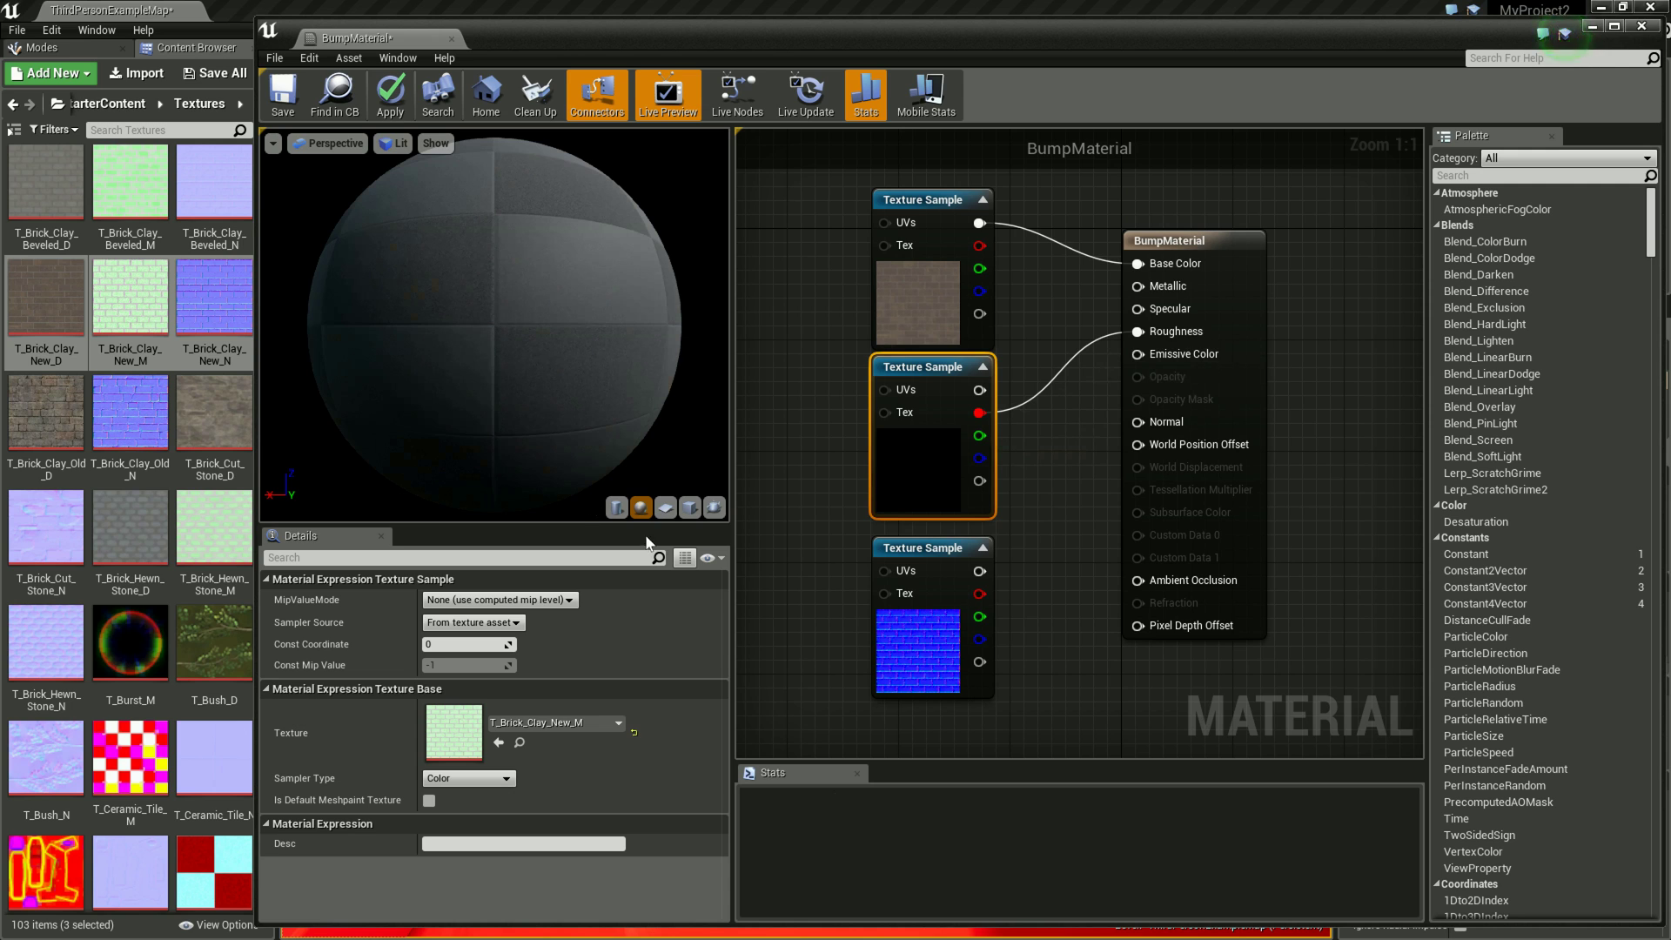
left_click(690, 507)
scroll(583, 384, "up", 5)
left_click_drag(652, 304, 644, 297)
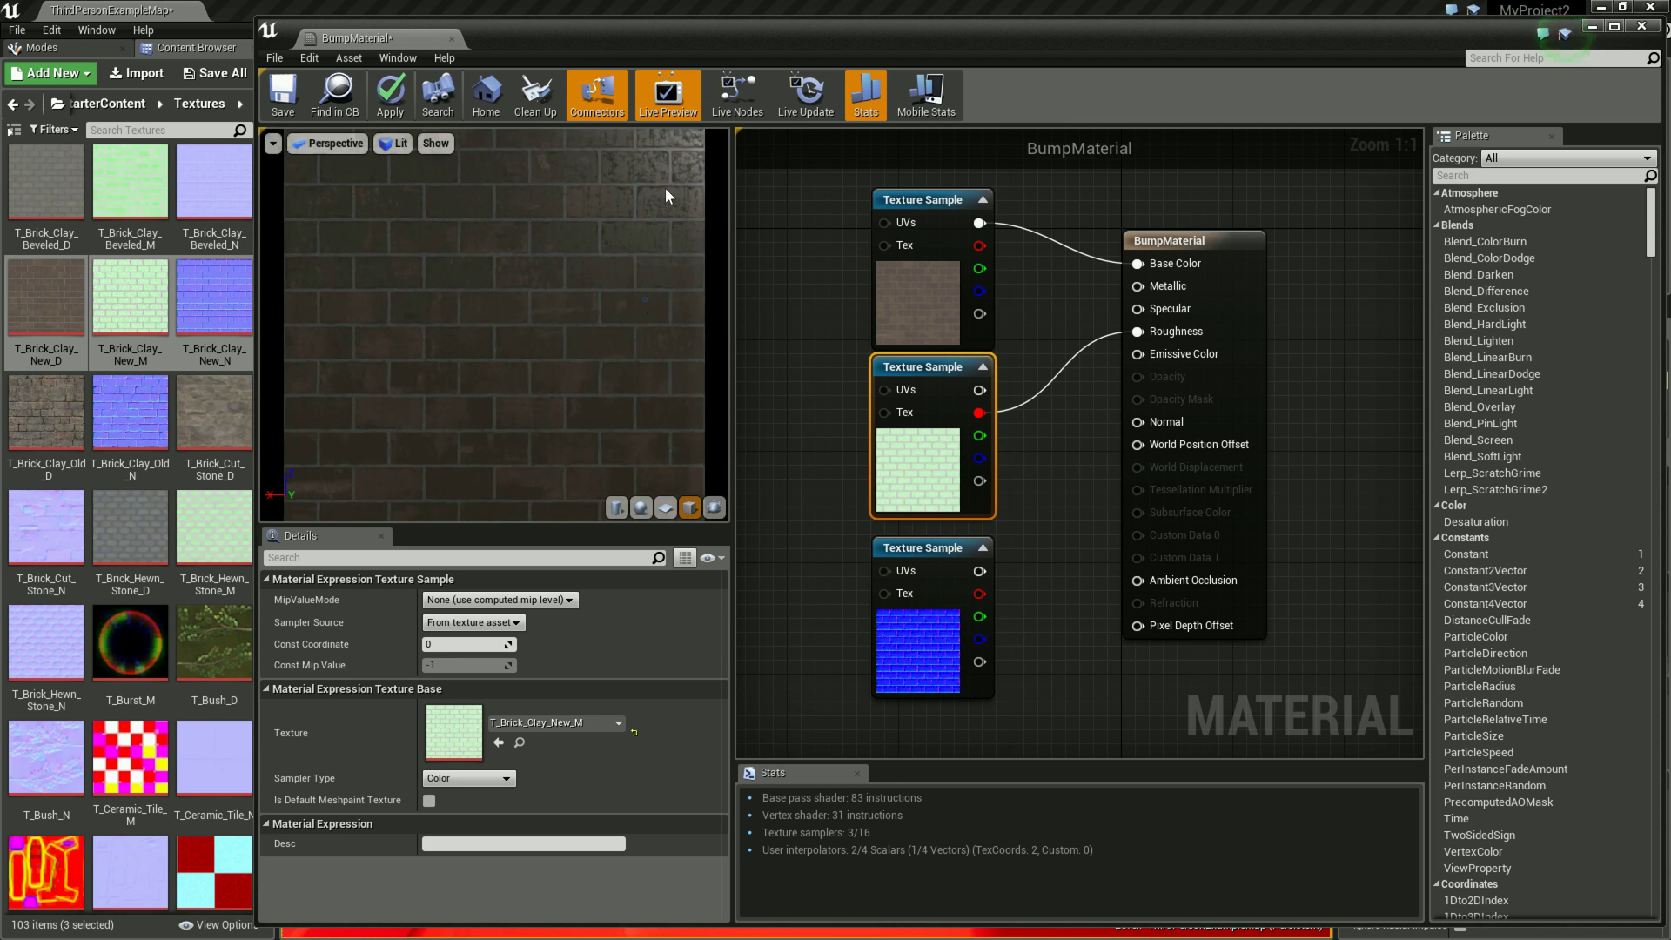
left_click(1137, 332, "alt")
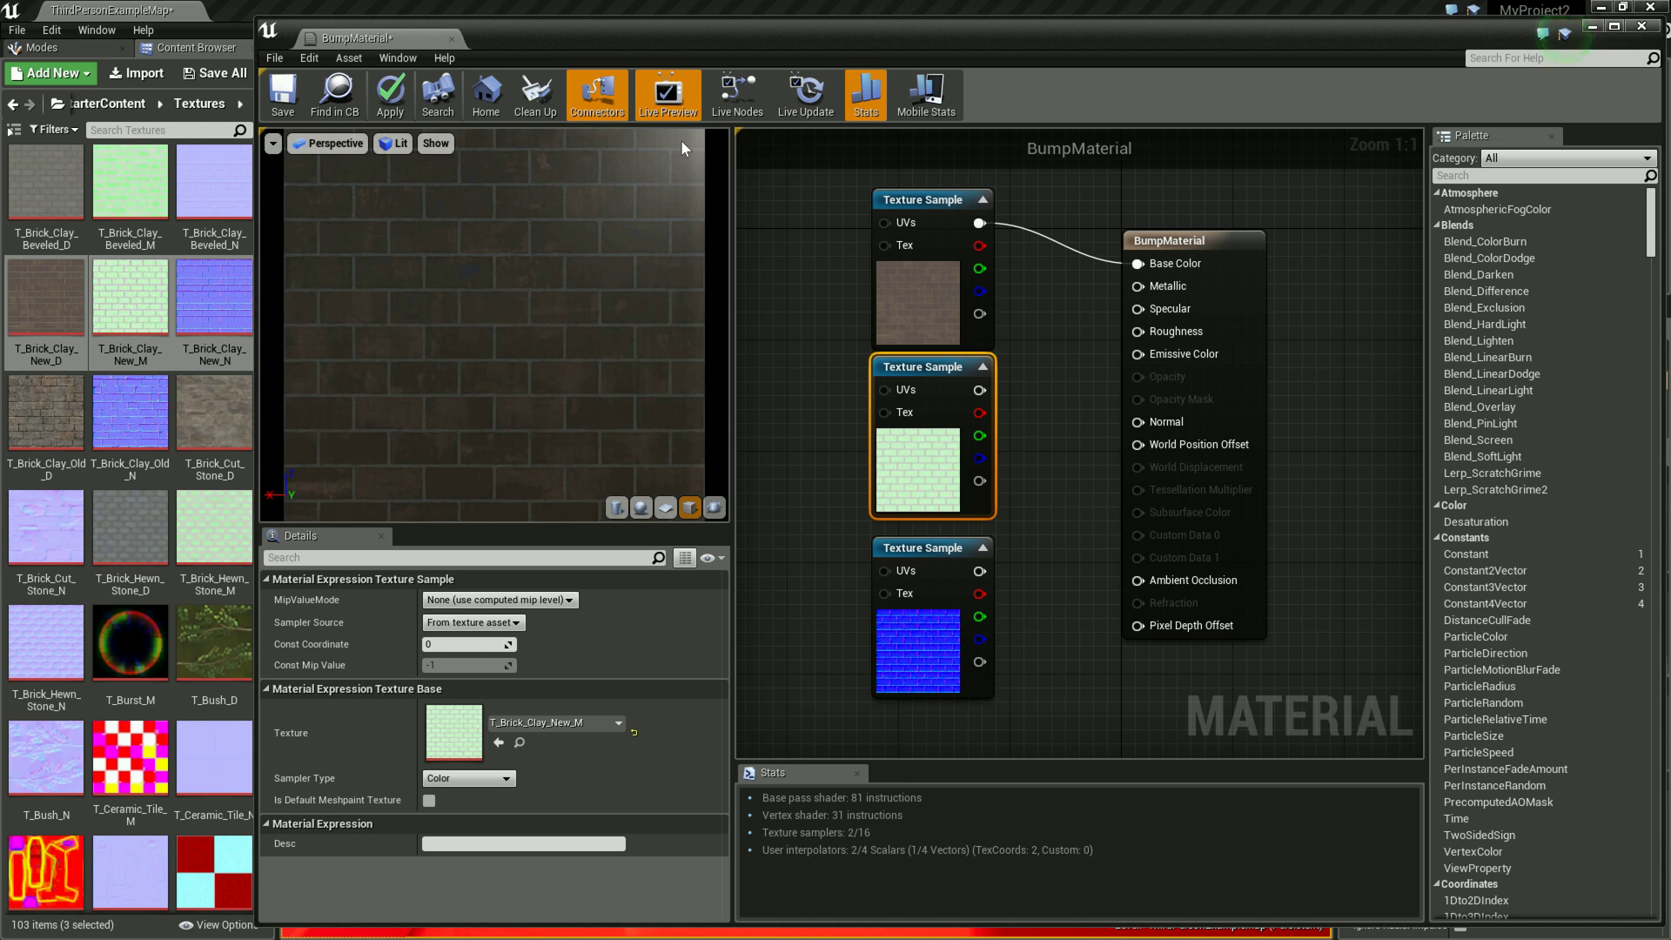
left_click_drag(978, 413, 1137, 330)
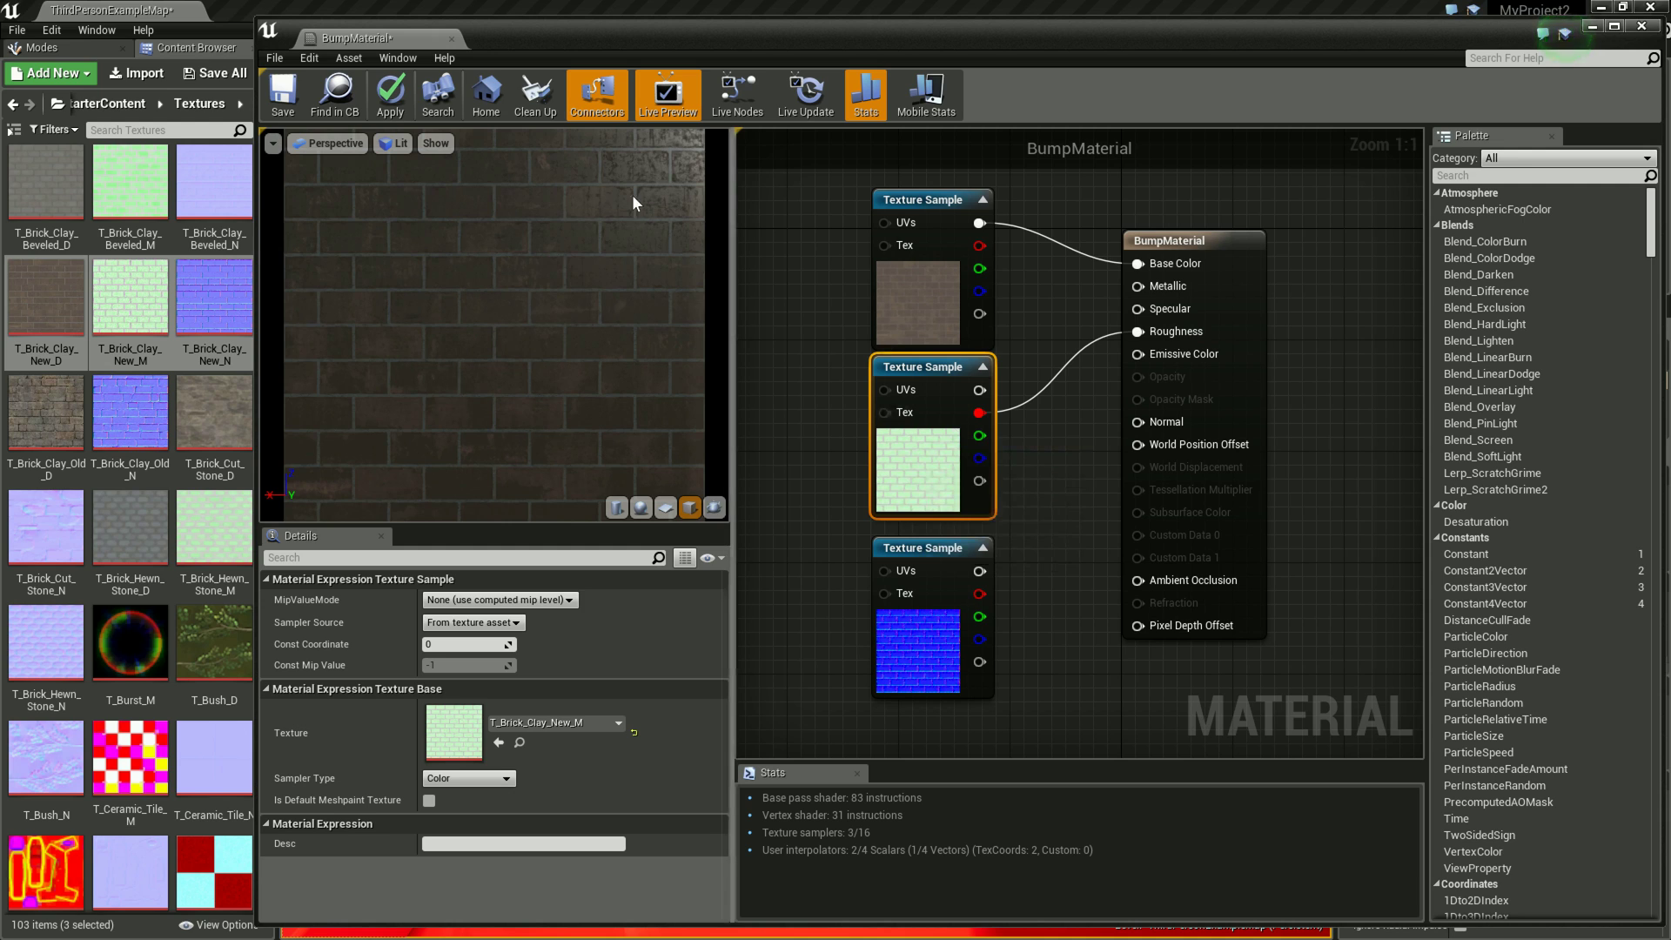
Step: Connect the mask's green channel to Ambient Occlusion
scroll(677, 178, "down", 3)
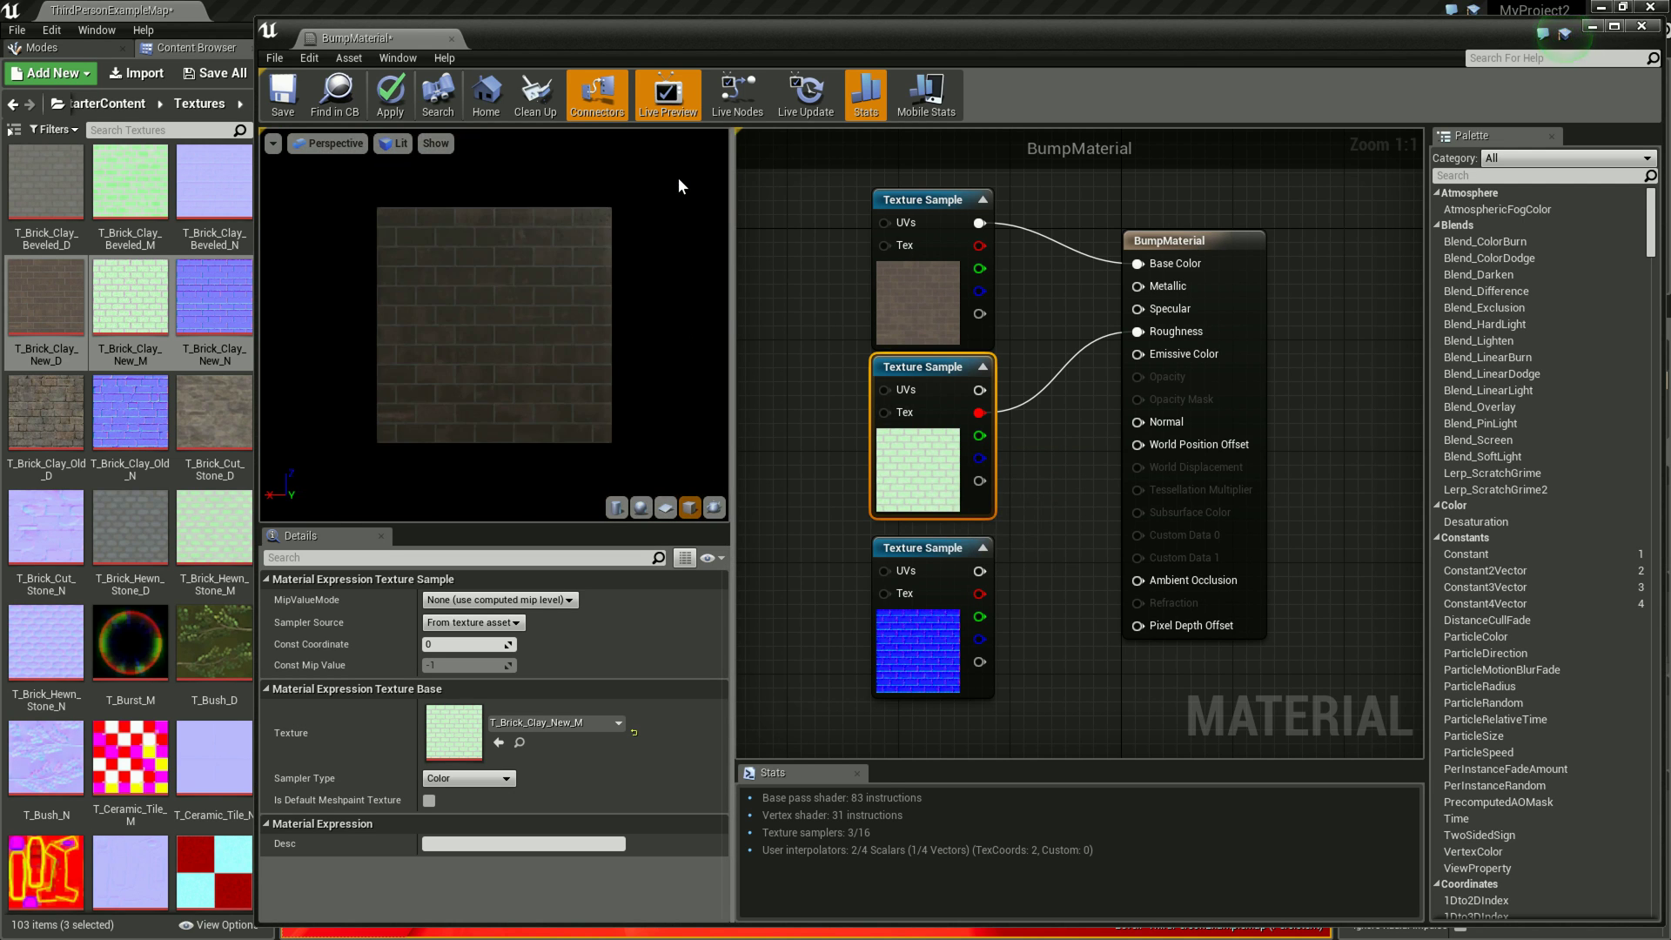
scroll(677, 179, "up", 6)
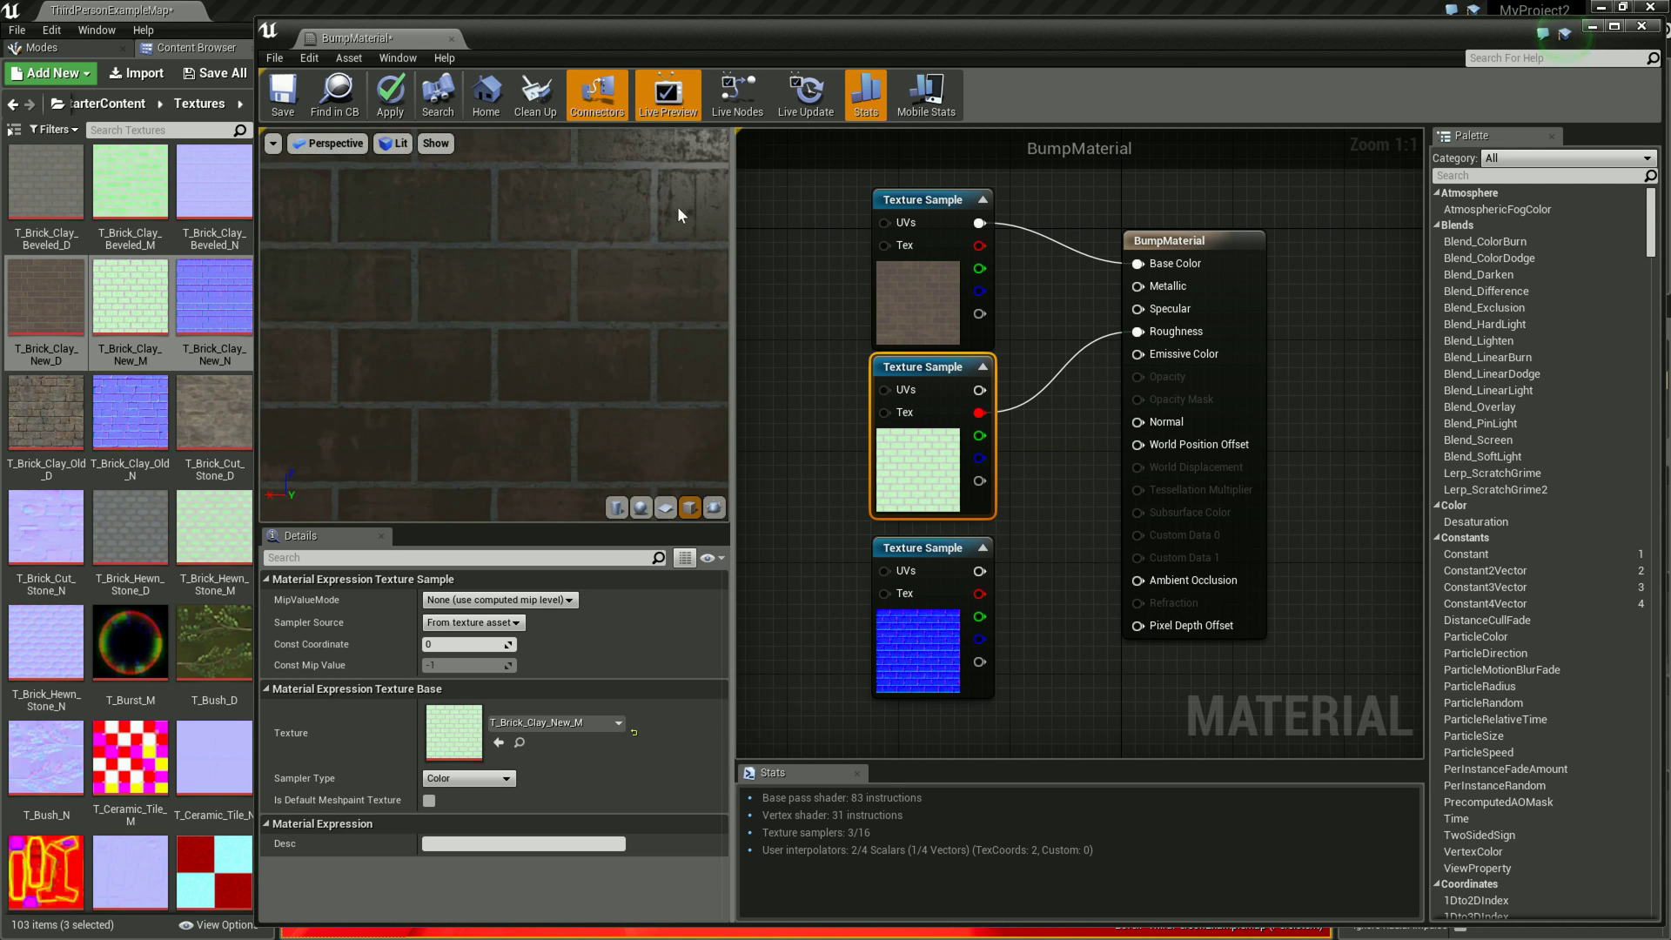
scroll(649, 258, "down", 3)
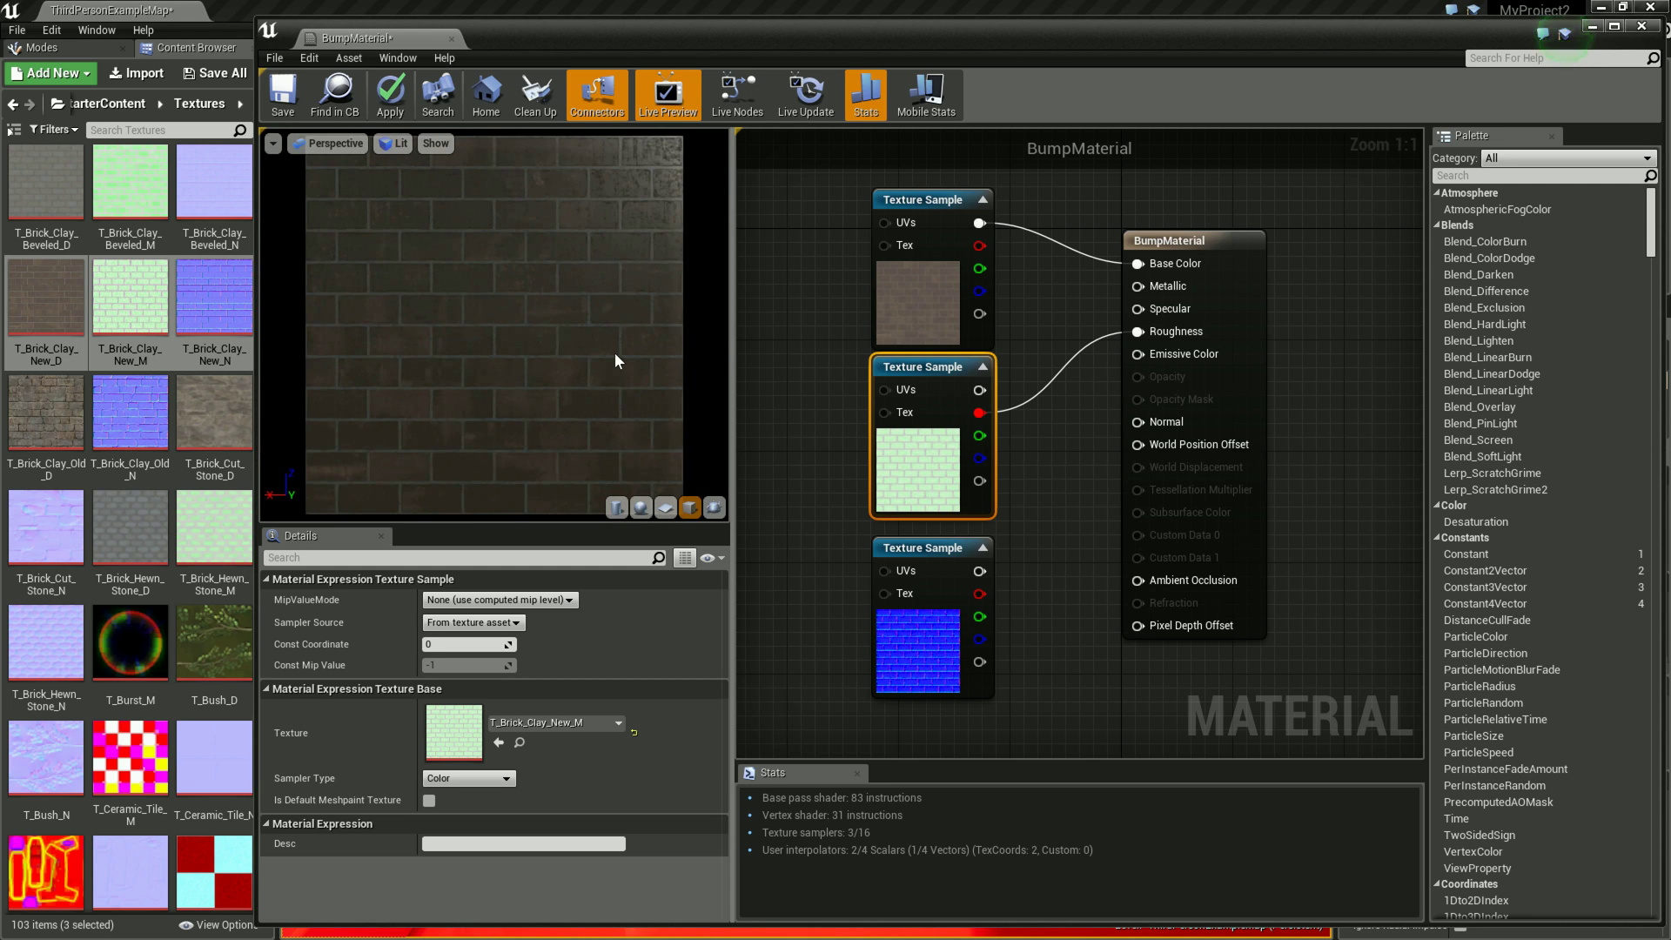
scroll(614, 361, "up", 3)
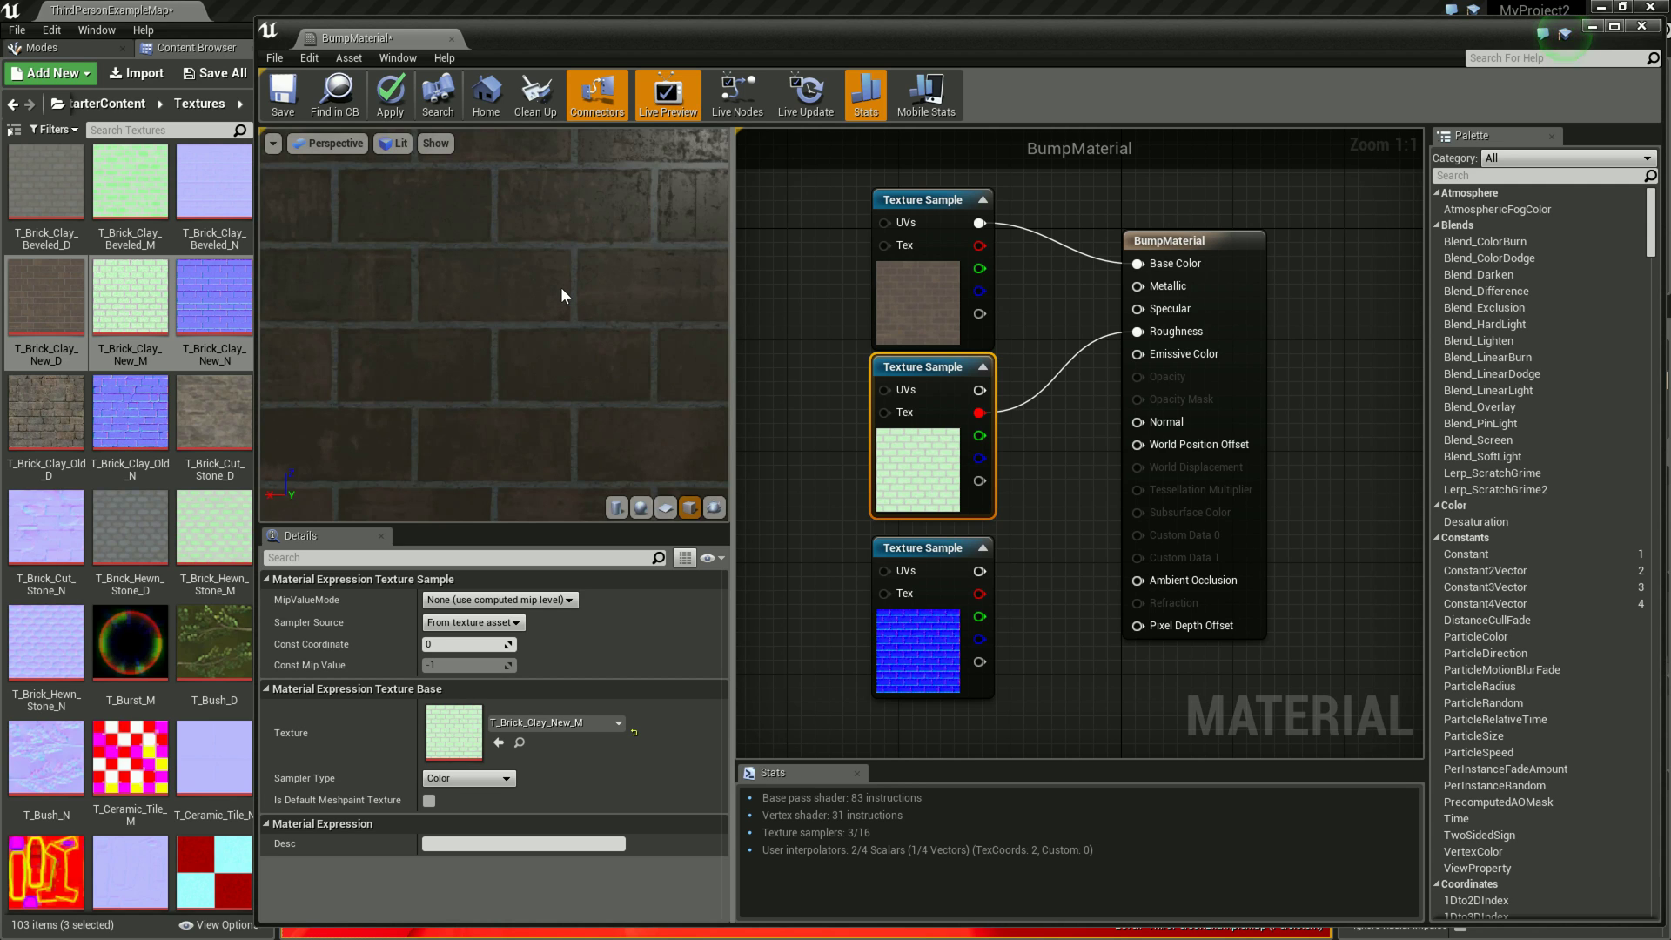
scroll(561, 294, "down", 3)
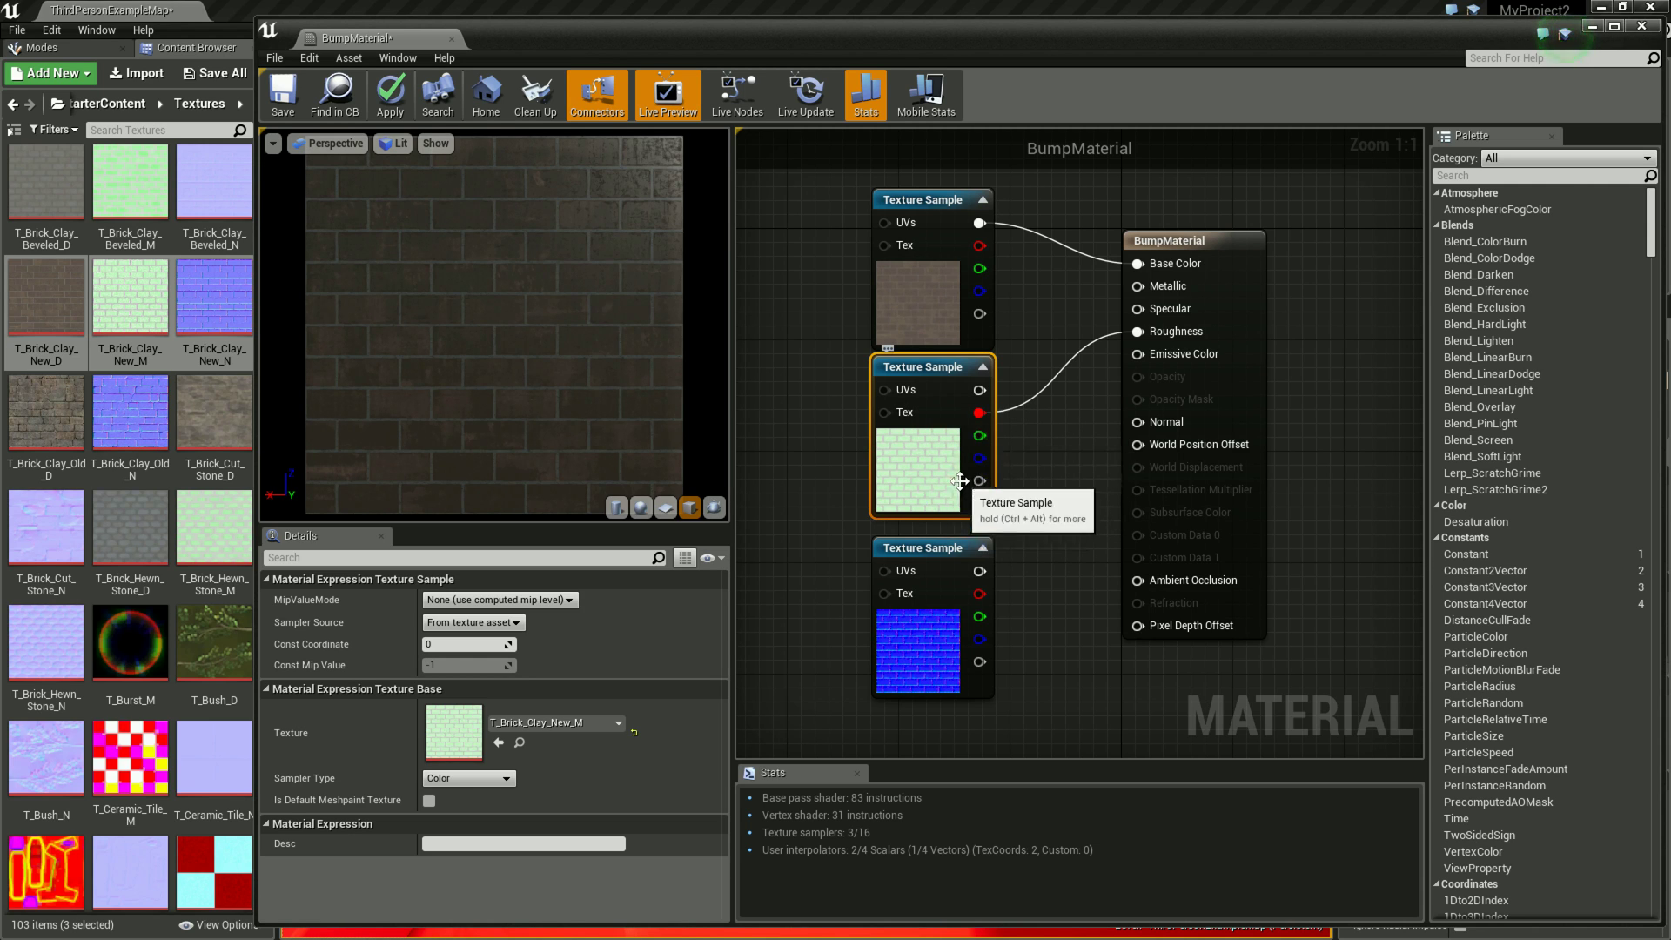
left_click_drag(980, 435, 1138, 580)
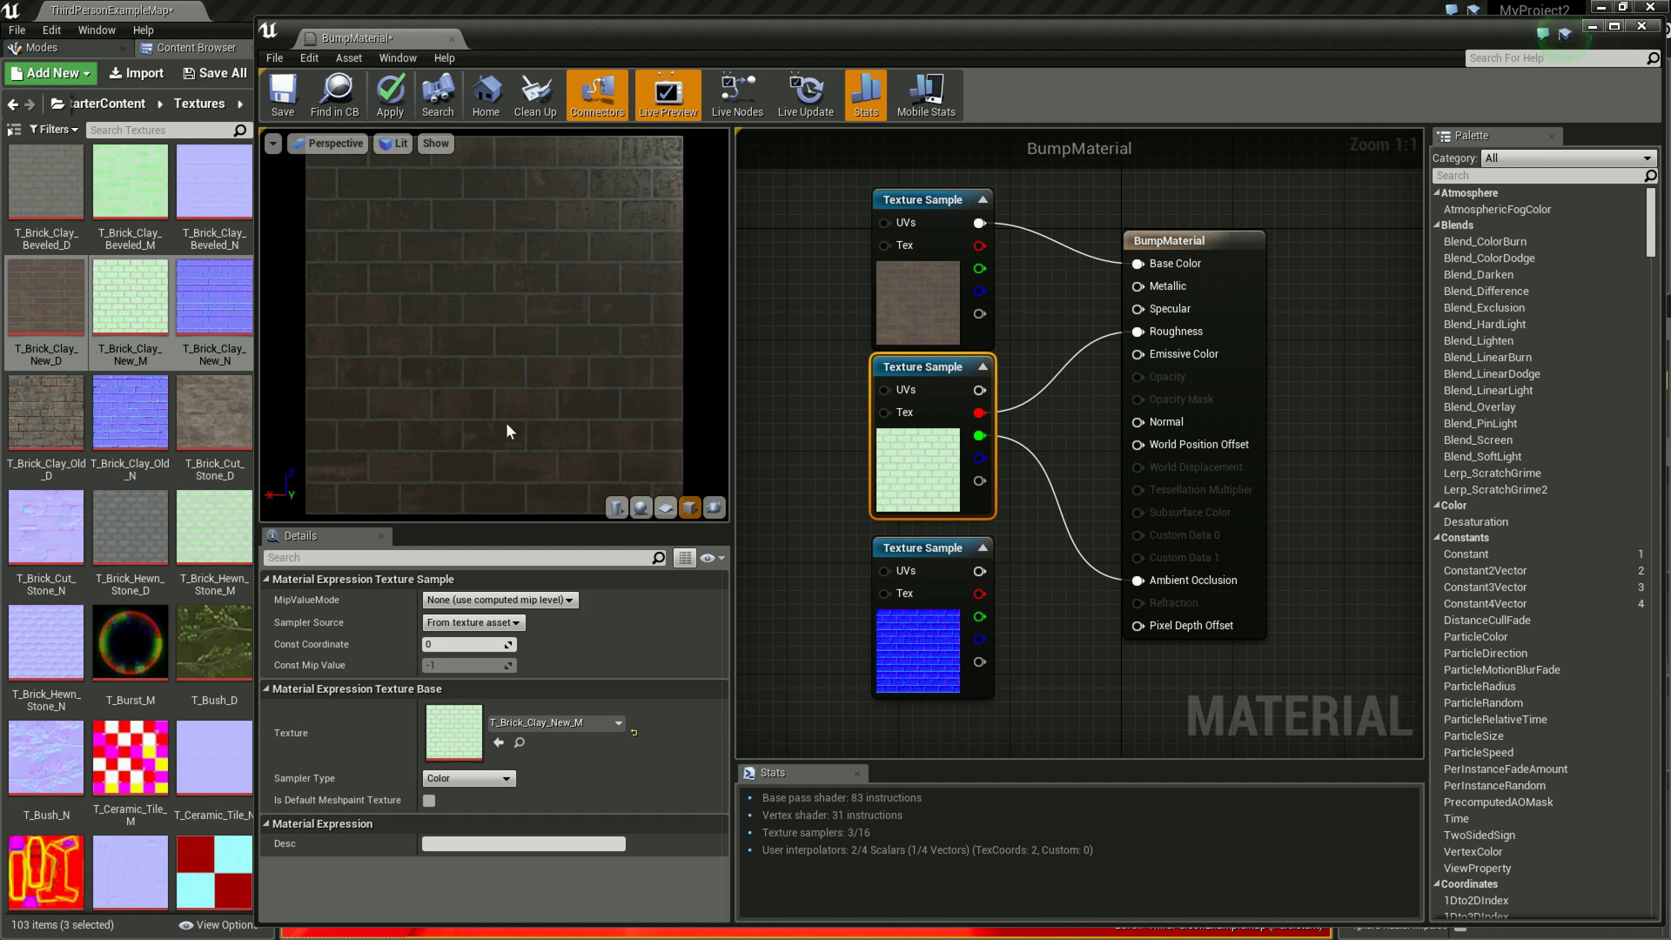
left_click(1138, 581, "alt")
left_click_drag(979, 435, 1138, 581)
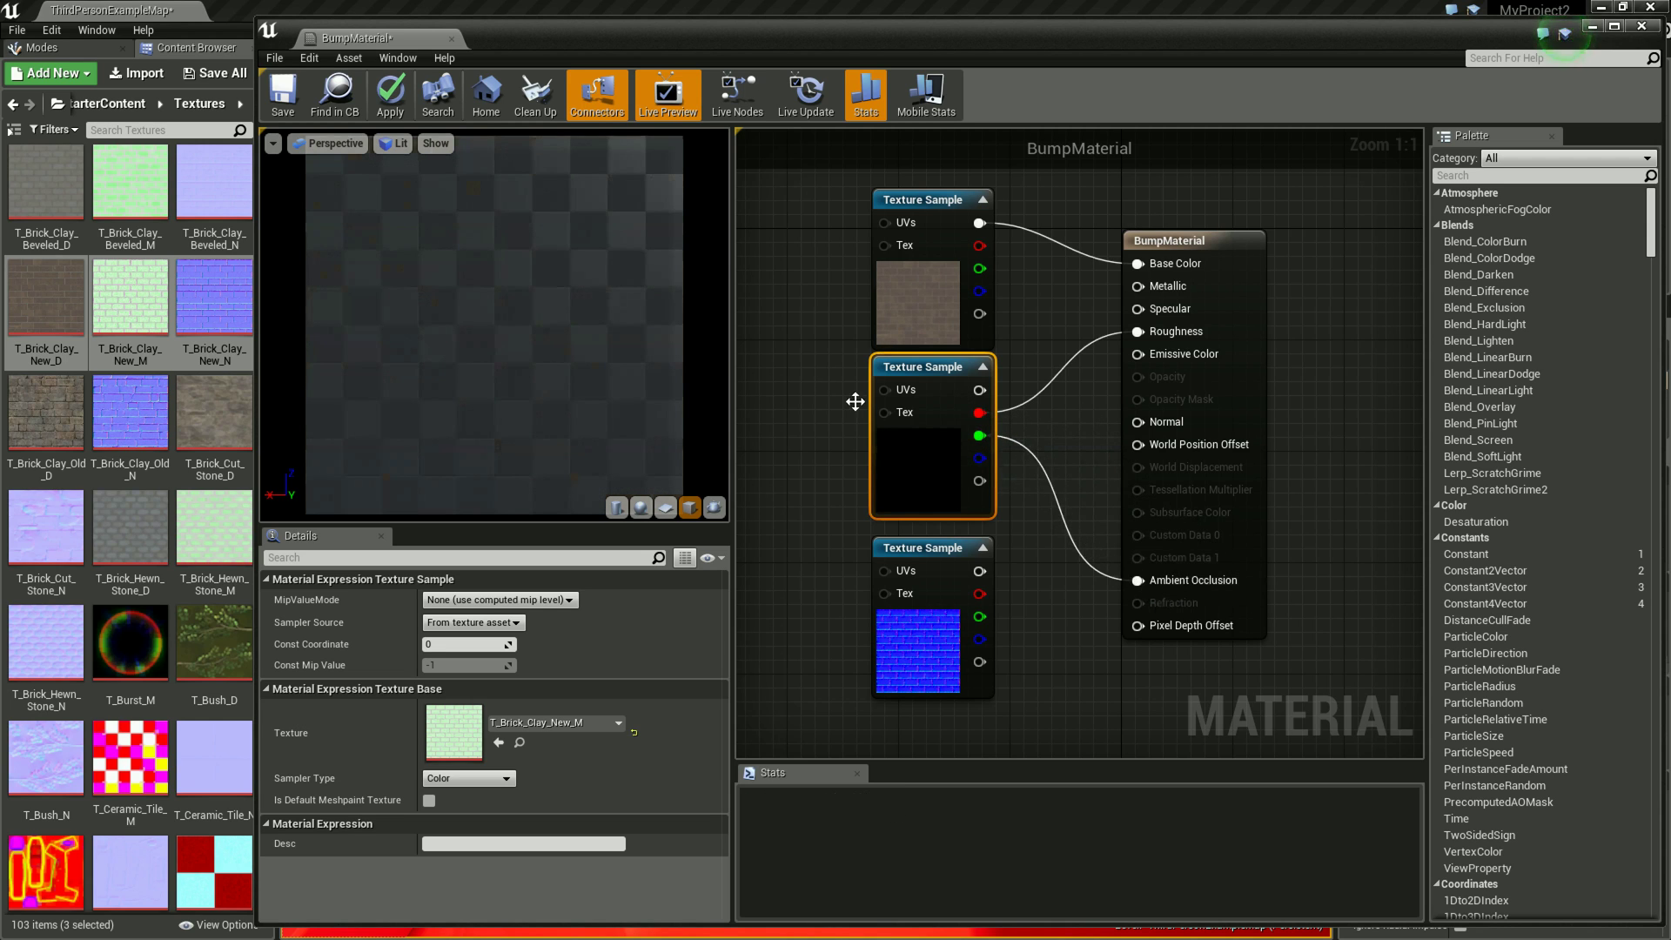
Step: Nudge the normal-map node upward and deselect all nodes to show the material's properties
scroll(624, 321, "up", 3)
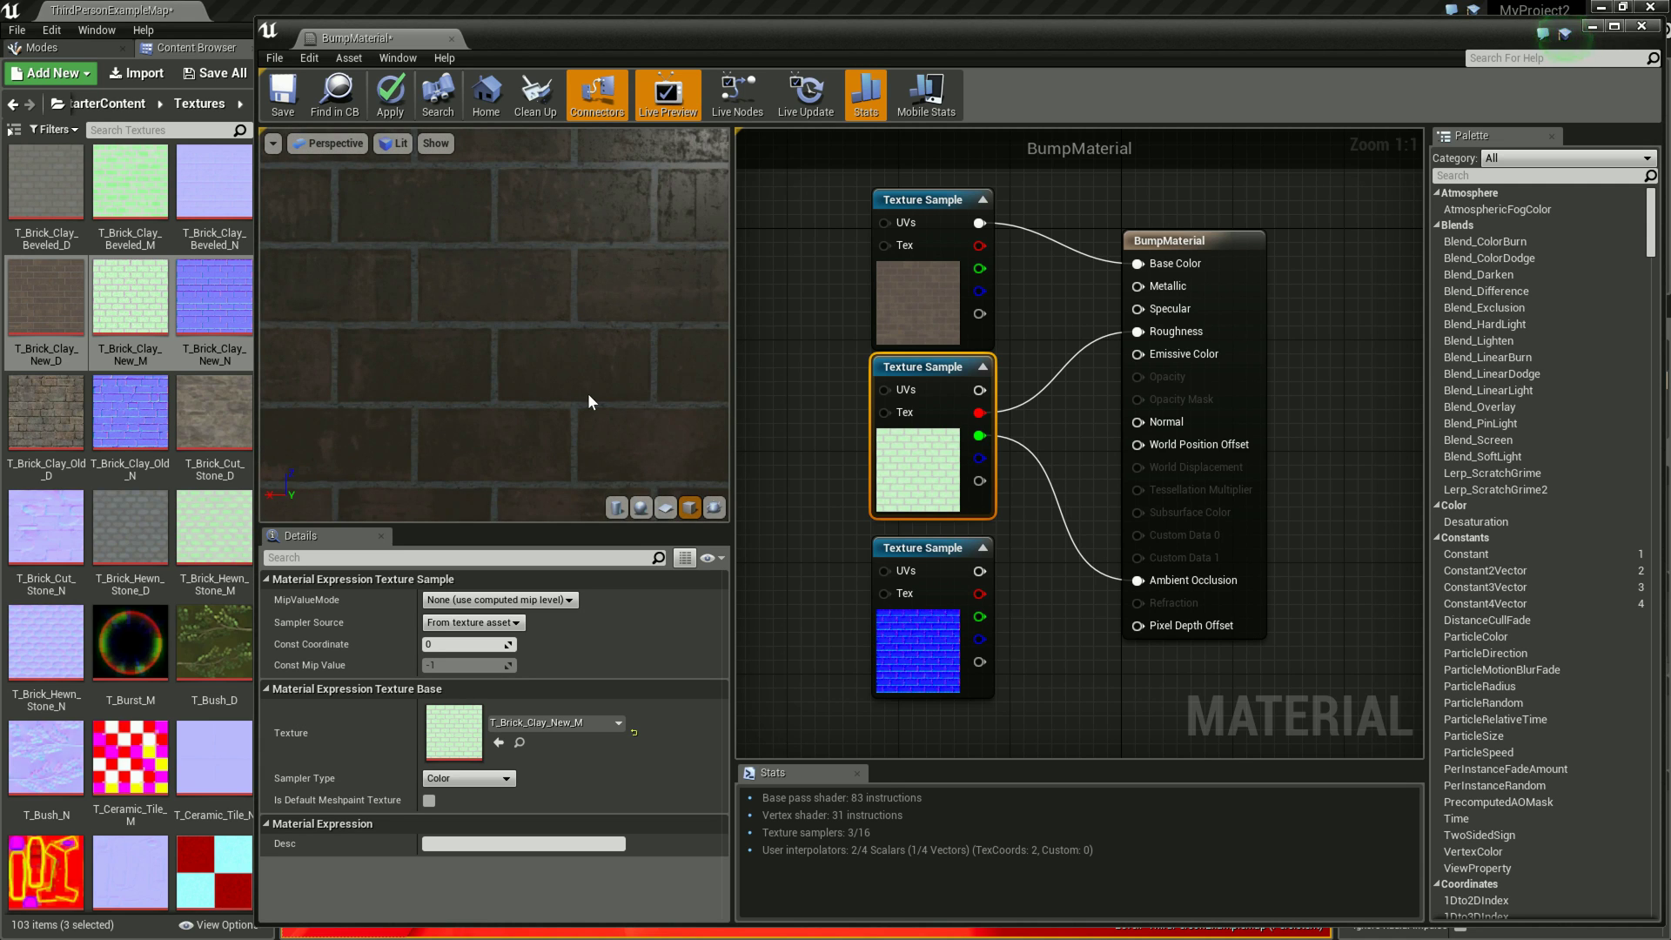
scroll(588, 393, "down", 3)
scroll(588, 393, "up", 3)
scroll(534, 321, "down", 3)
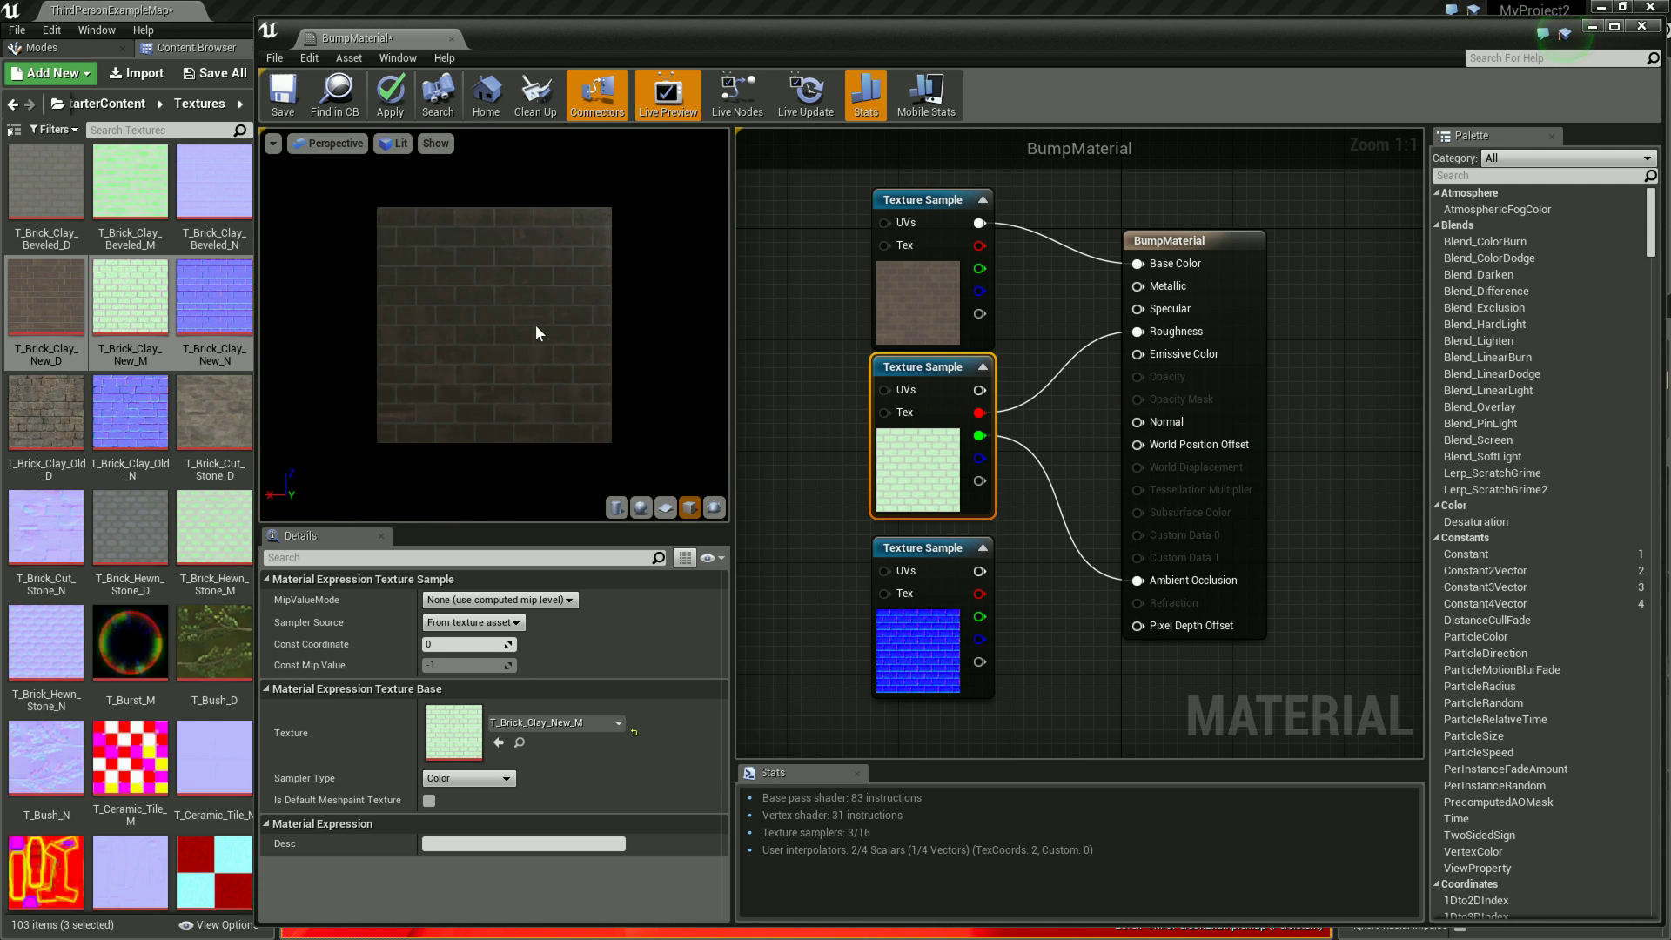
scroll(550, 362, "up", 2)
scroll(550, 362, "up", 2)
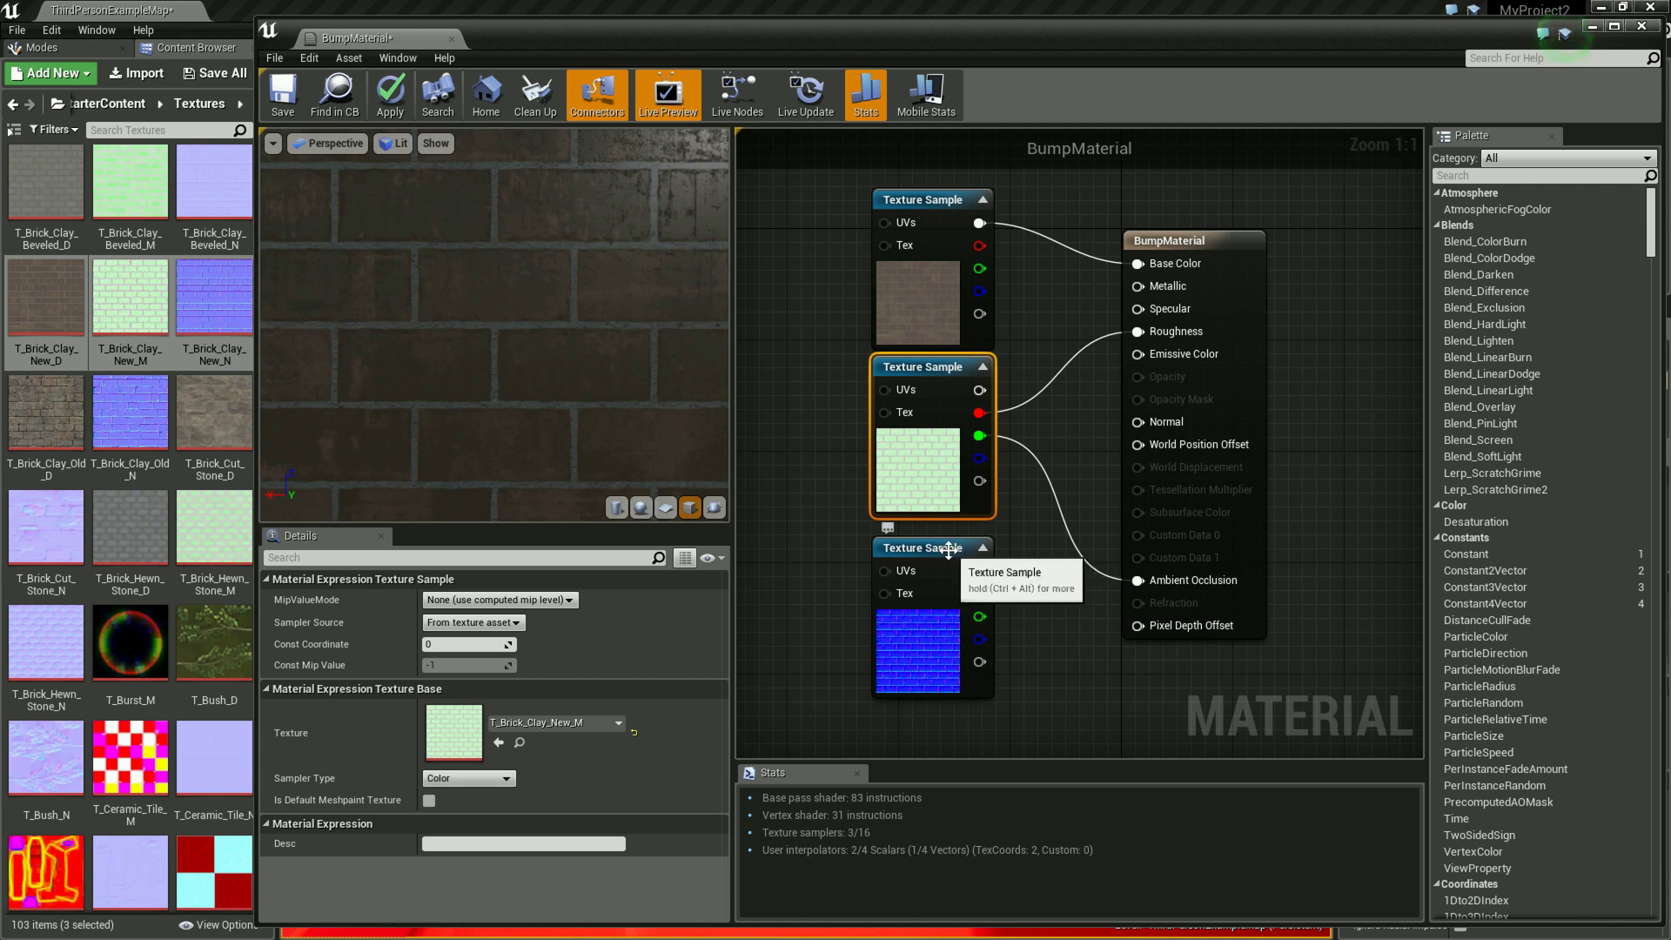
left_click_drag(967, 557, 967, 543)
left_click(1036, 611)
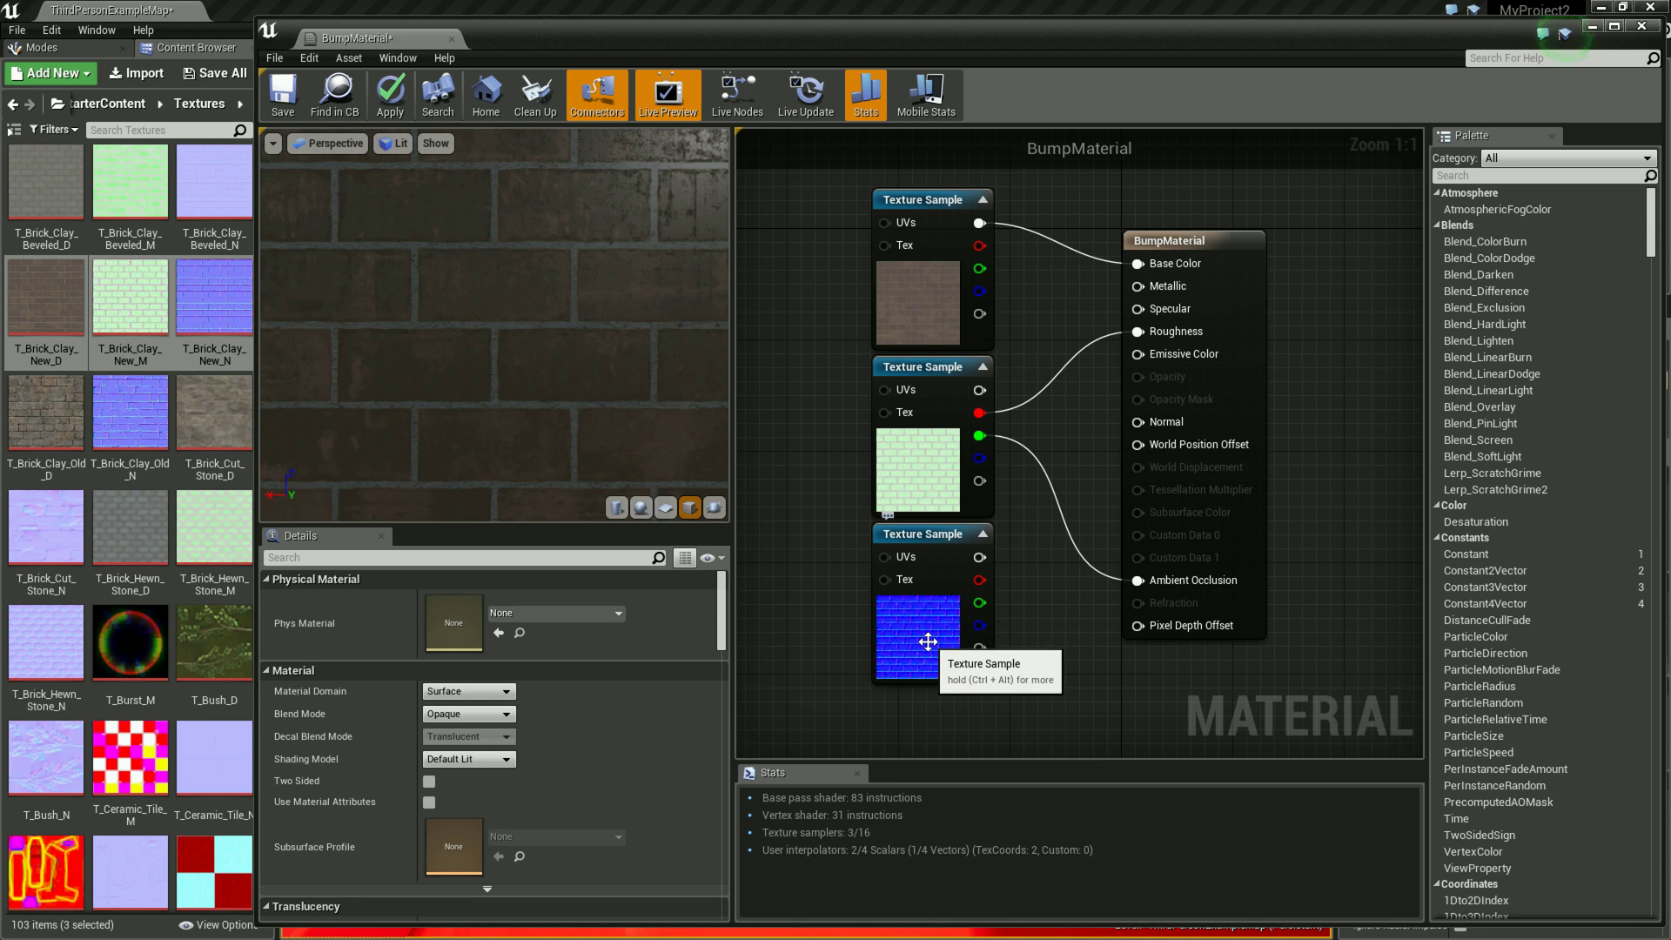
scroll(666, 348, "down", 2)
scroll(644, 355, "down", 3)
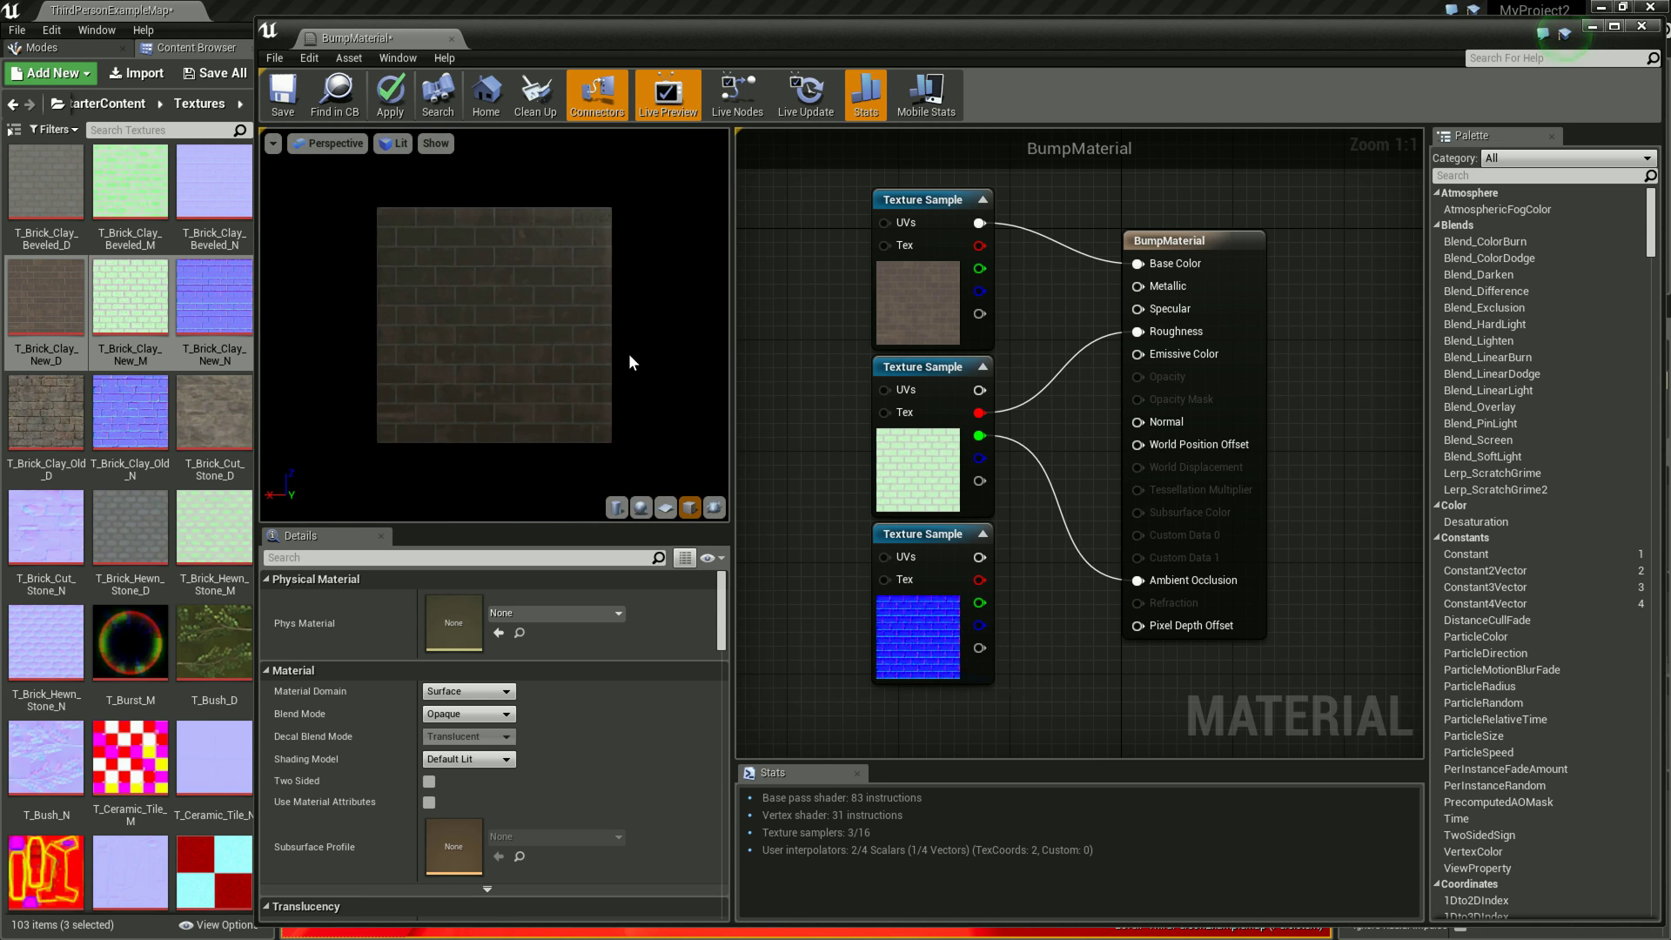
Step: Switch the preview to a sphere and wire the normal-map texture into Normal
scroll(626, 359, "up", 2)
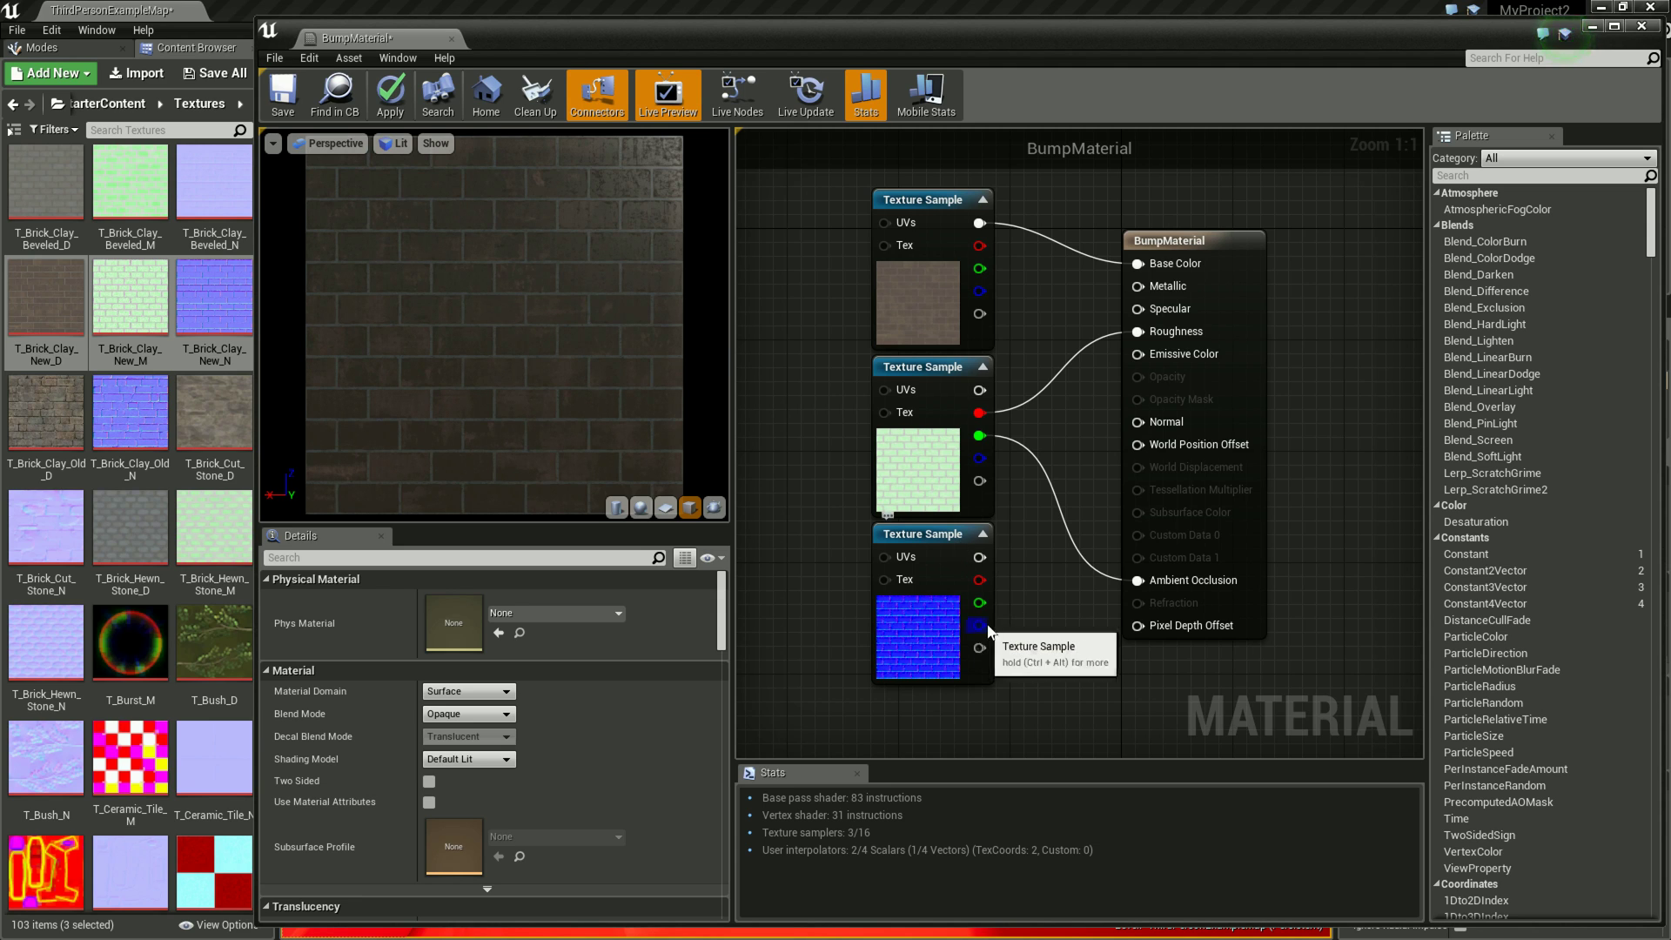
scroll(612, 378, "up", 5)
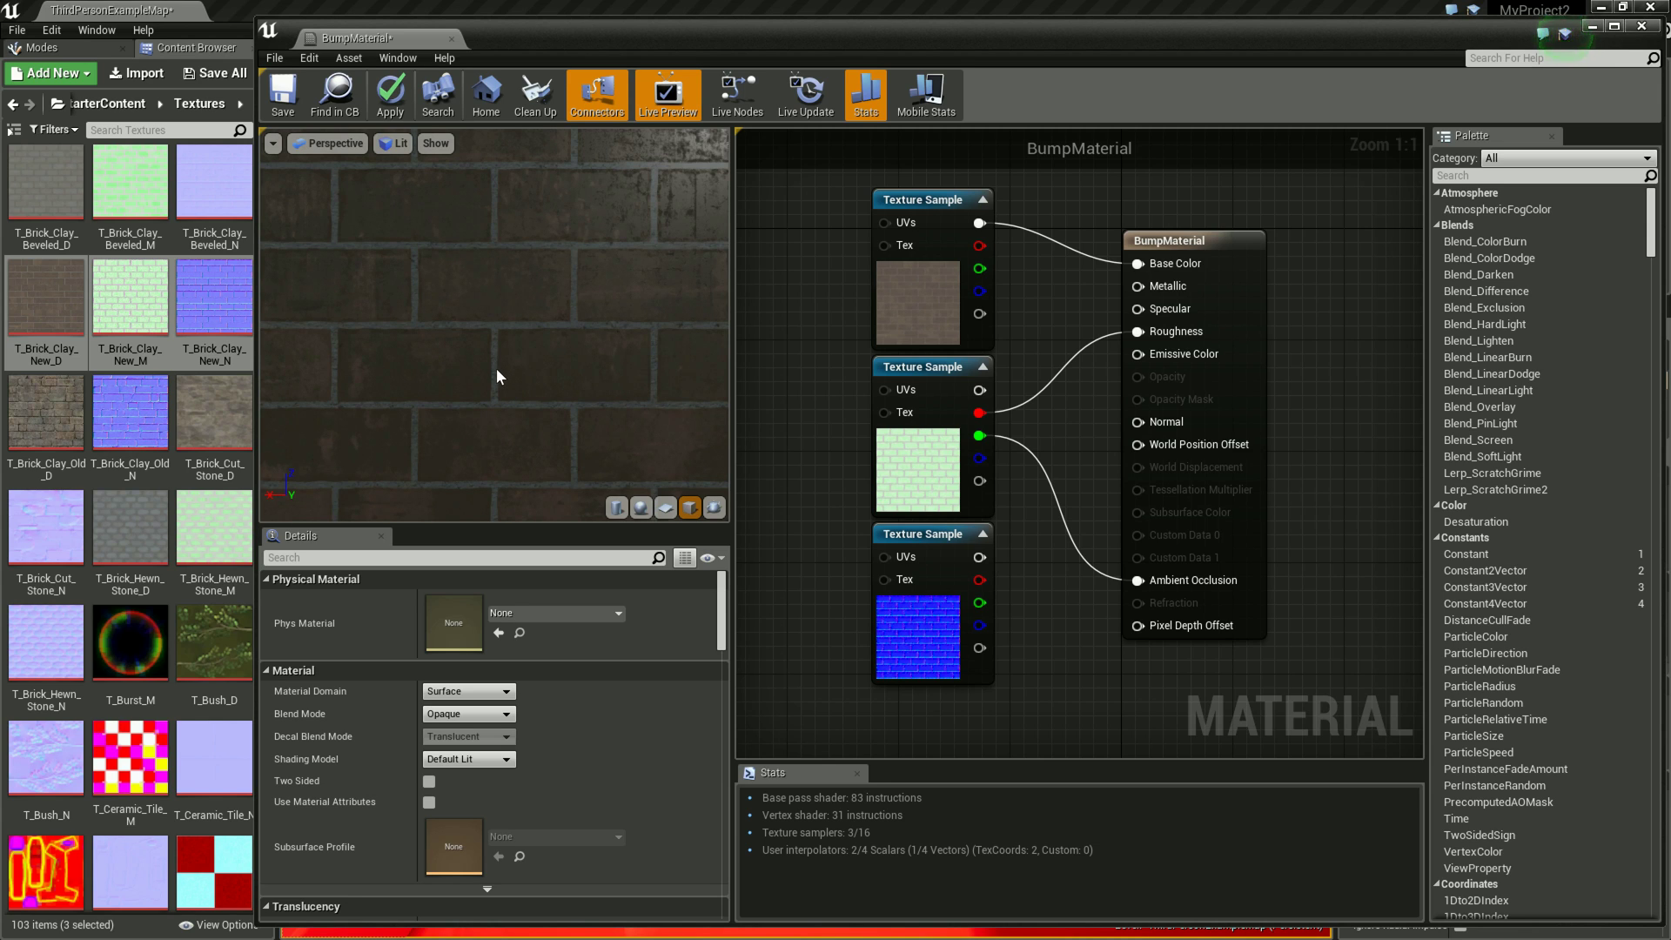
left_click(640, 507)
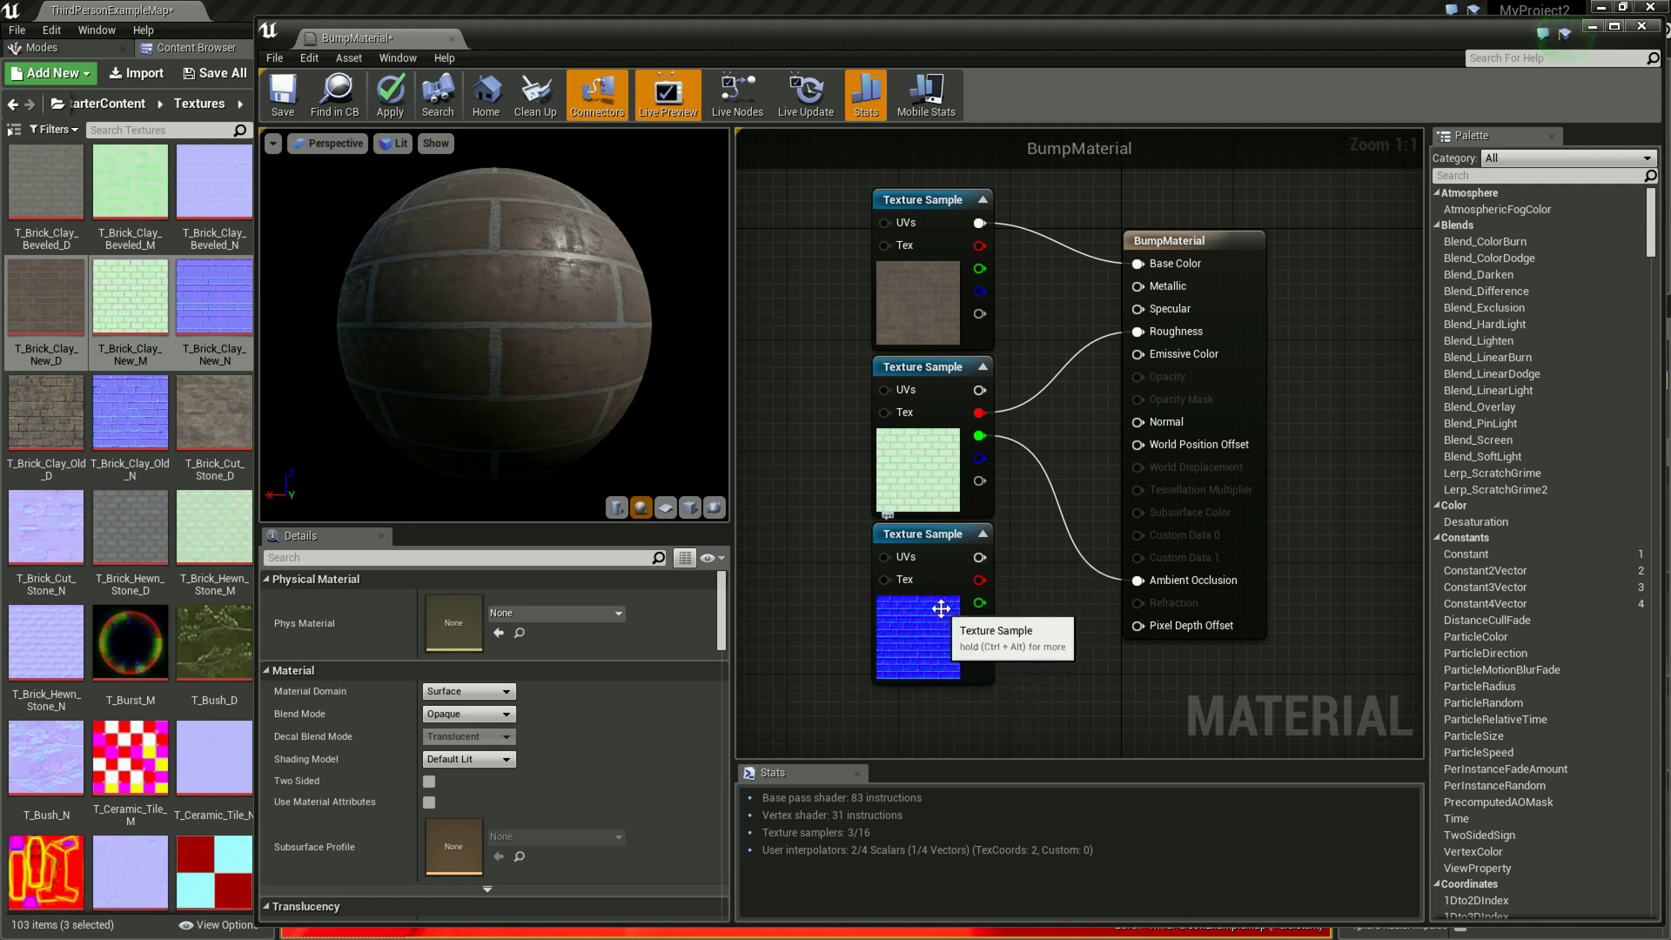
left_click_drag(978, 557, 1138, 422)
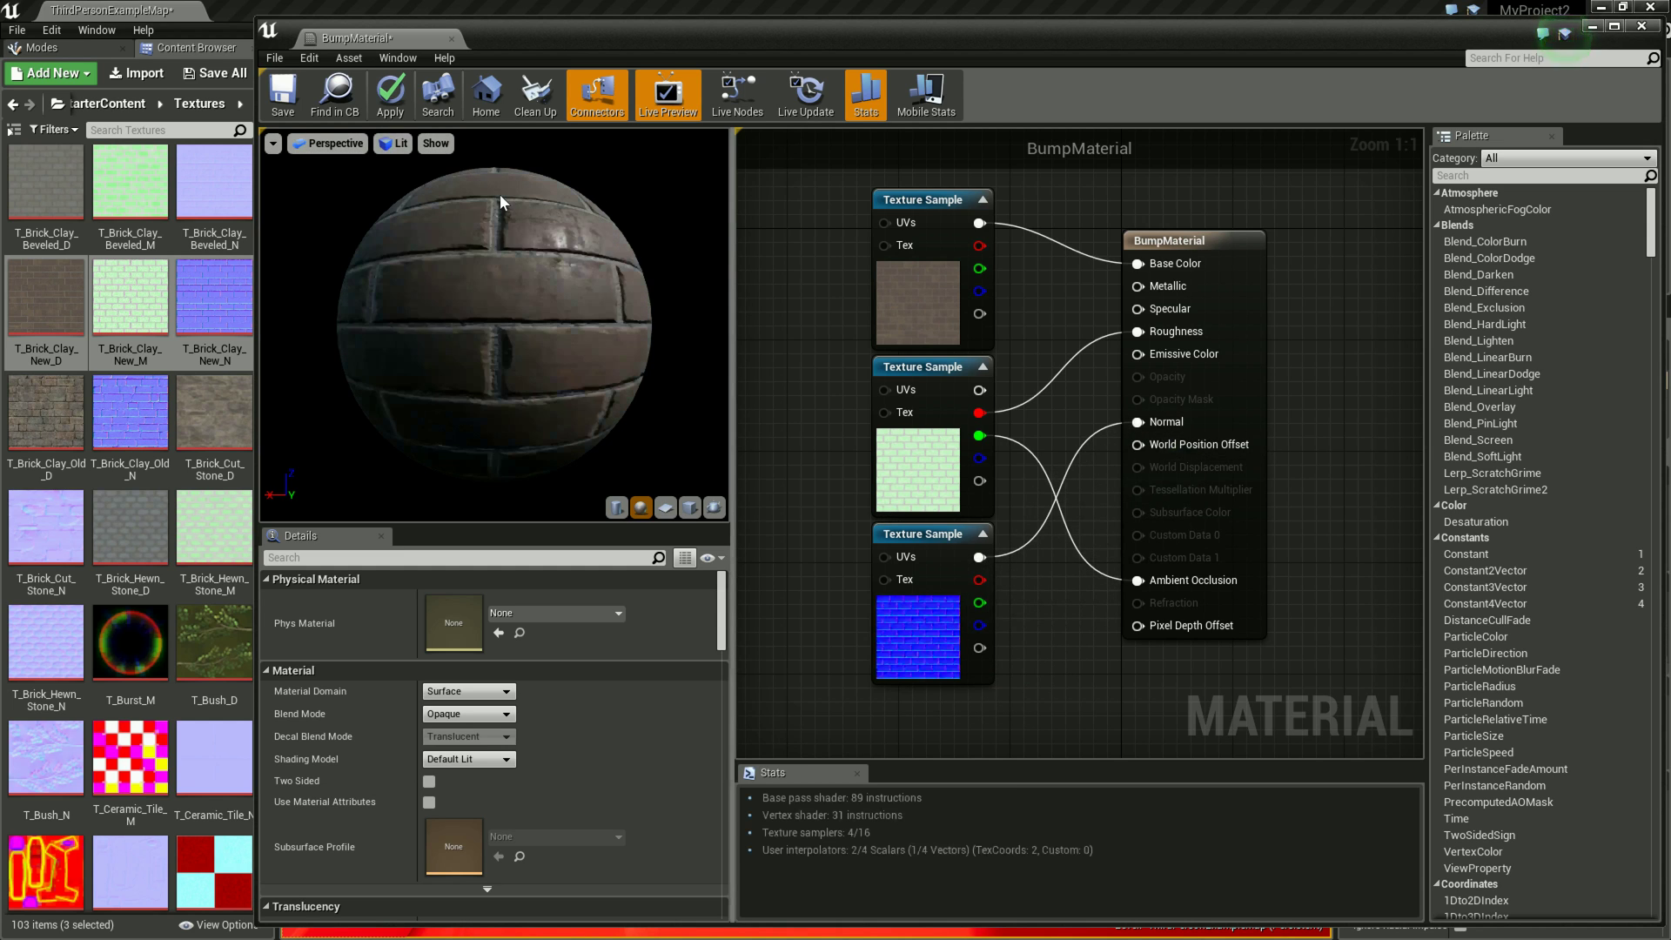
Step: Zoom the preview to inspect the bumpy bricks, then pan the graph to free space on the left
scroll(521, 350, "up", 5)
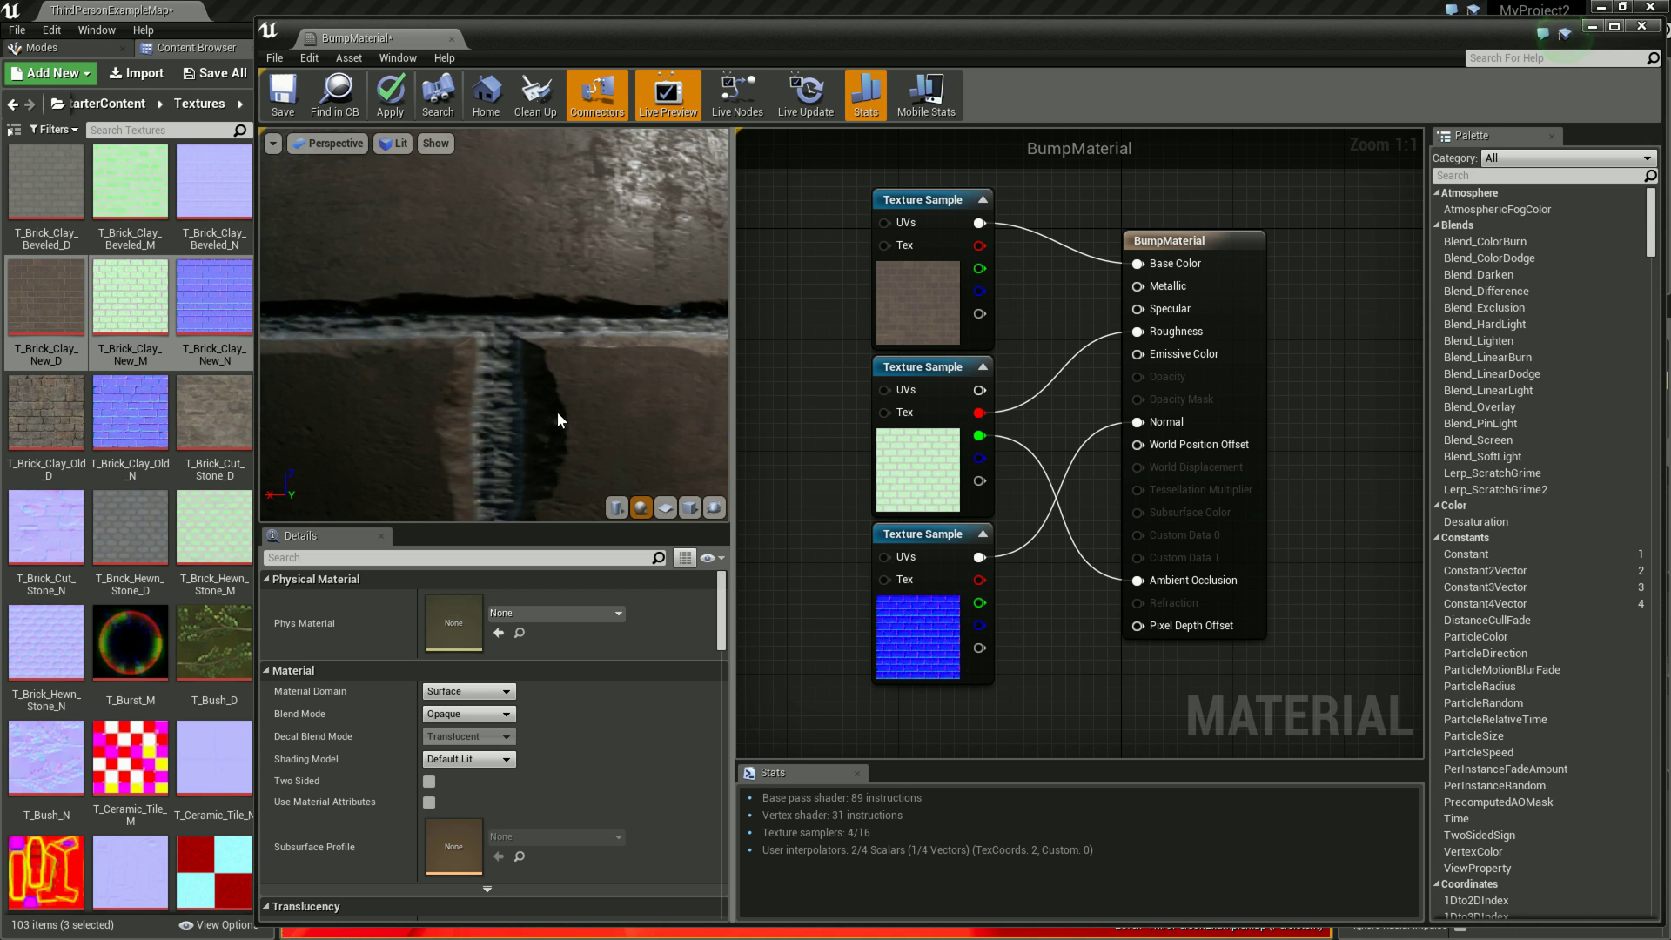
scroll(517, 418, "down", 5)
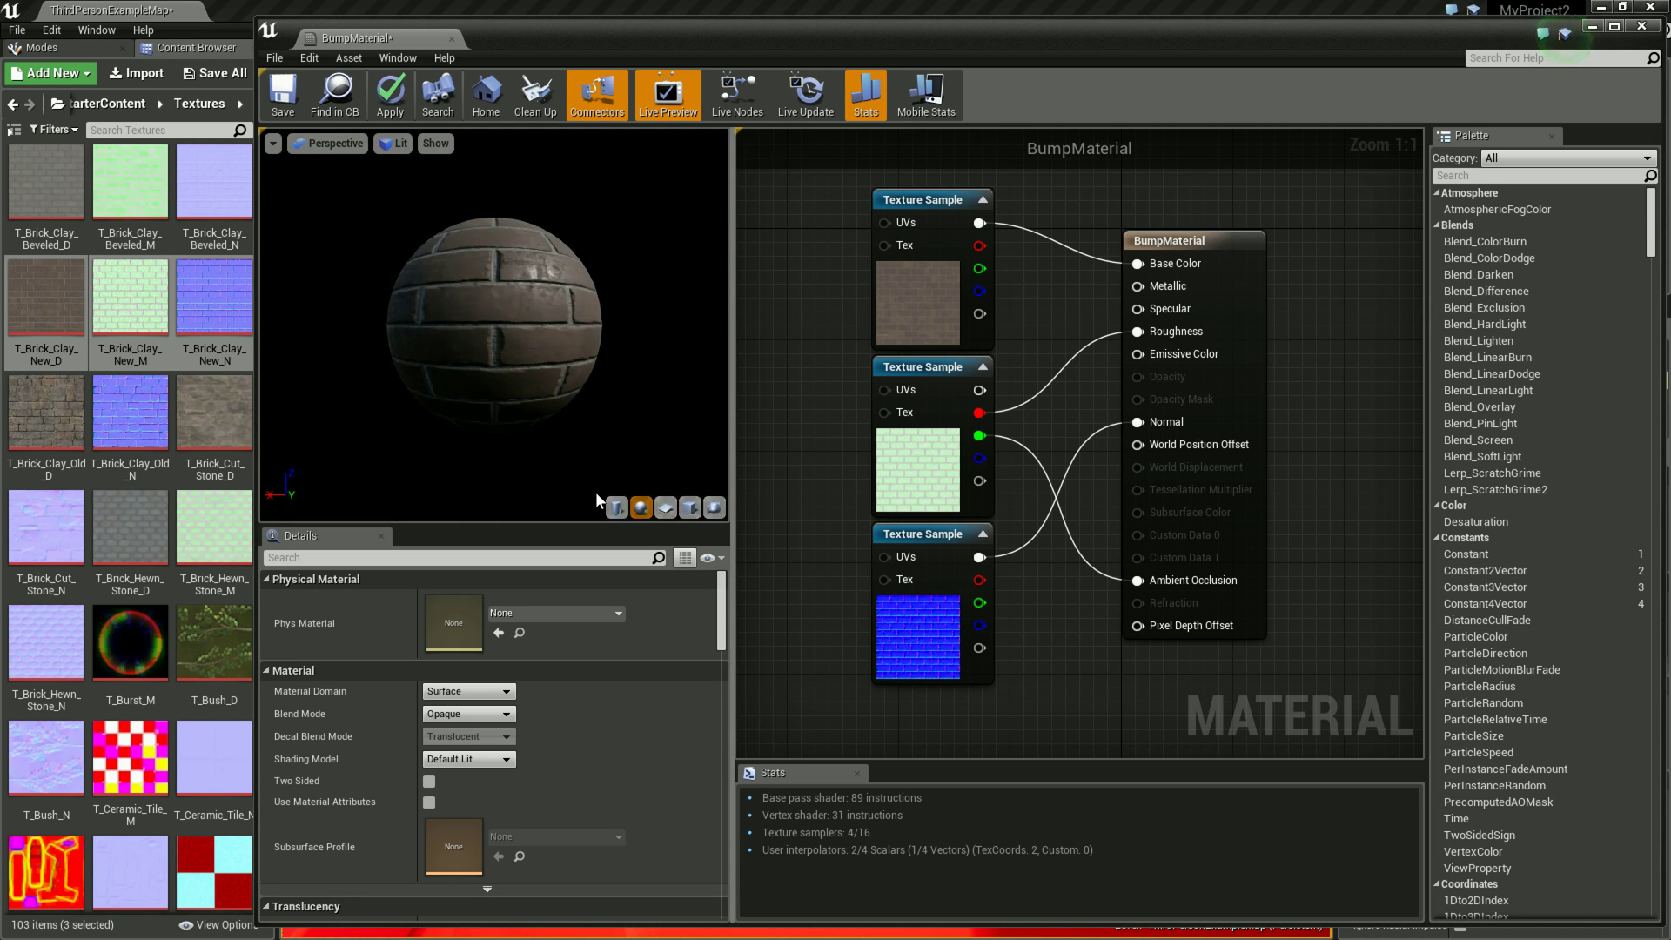
scroll(540, 347, "up", 2)
scroll(472, 382, "up", 3)
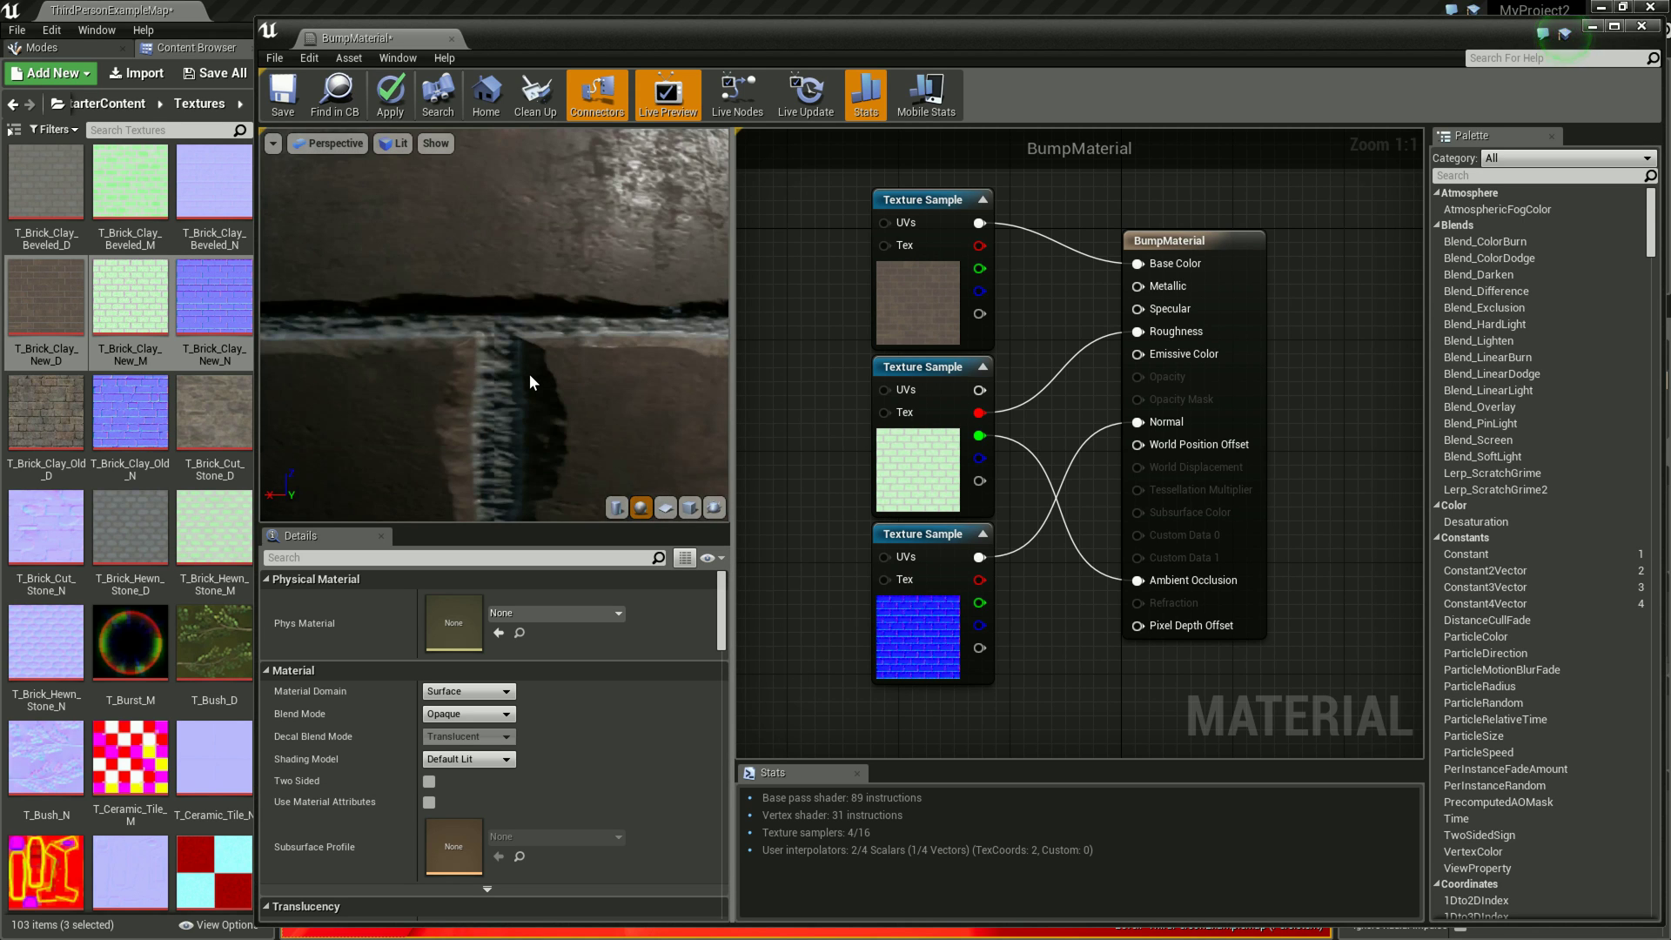
right_click_drag(797, 494, 1069, 504)
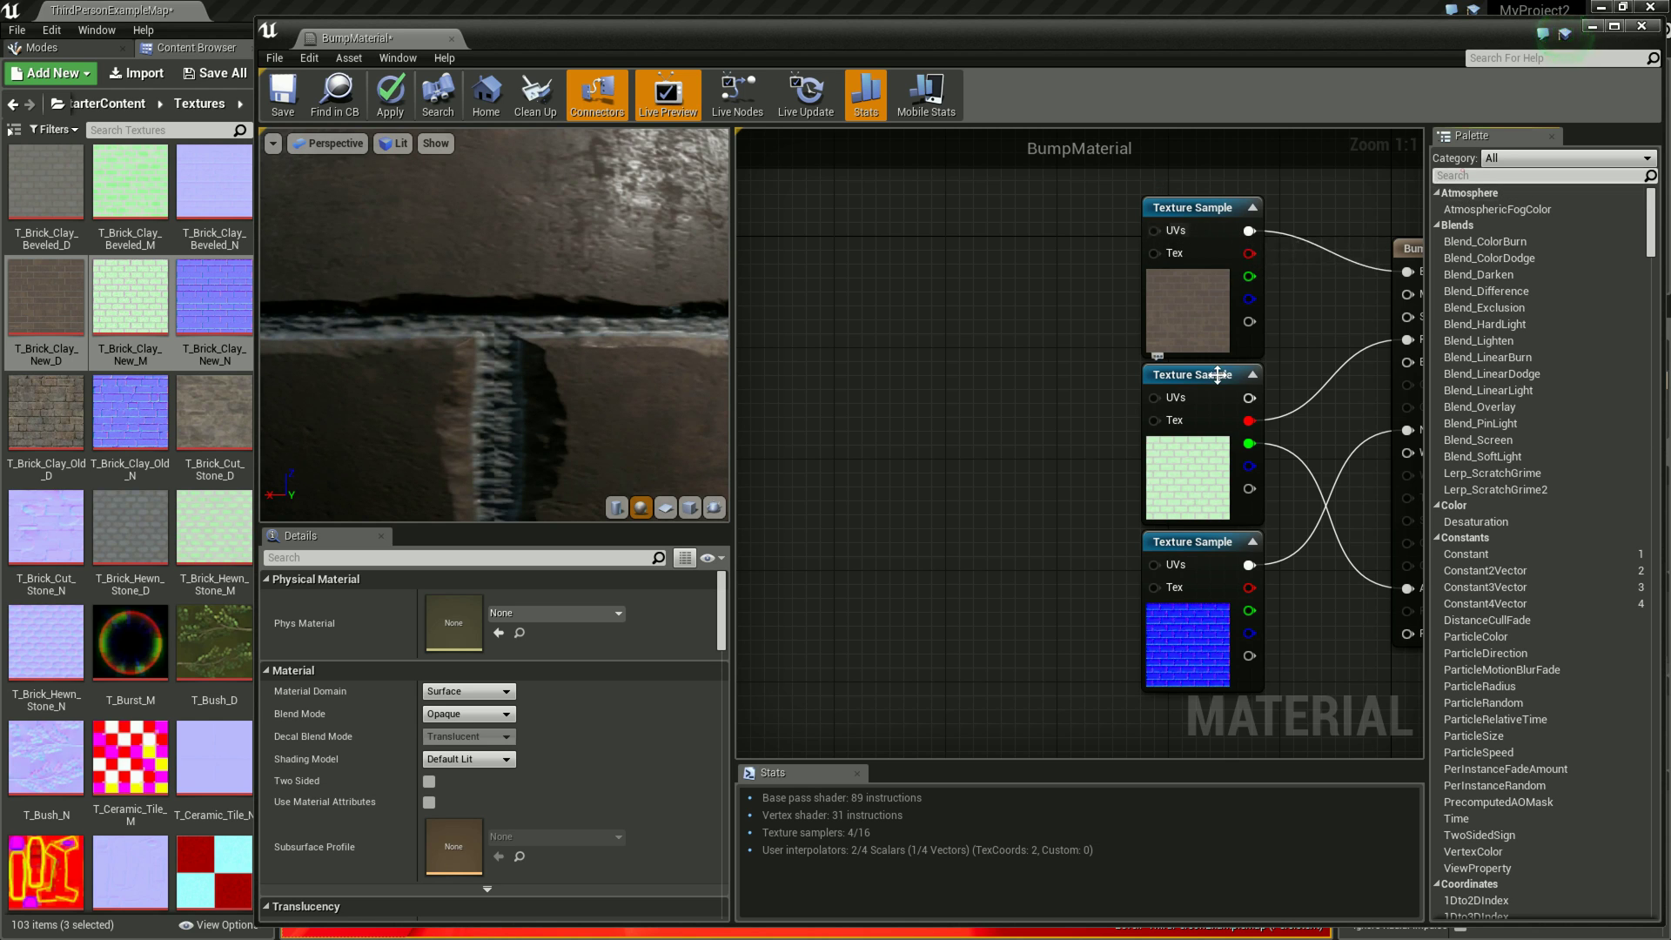
Step: Add a BumpOffset node and connect its output to the UVs of all three texture samples
type("B")
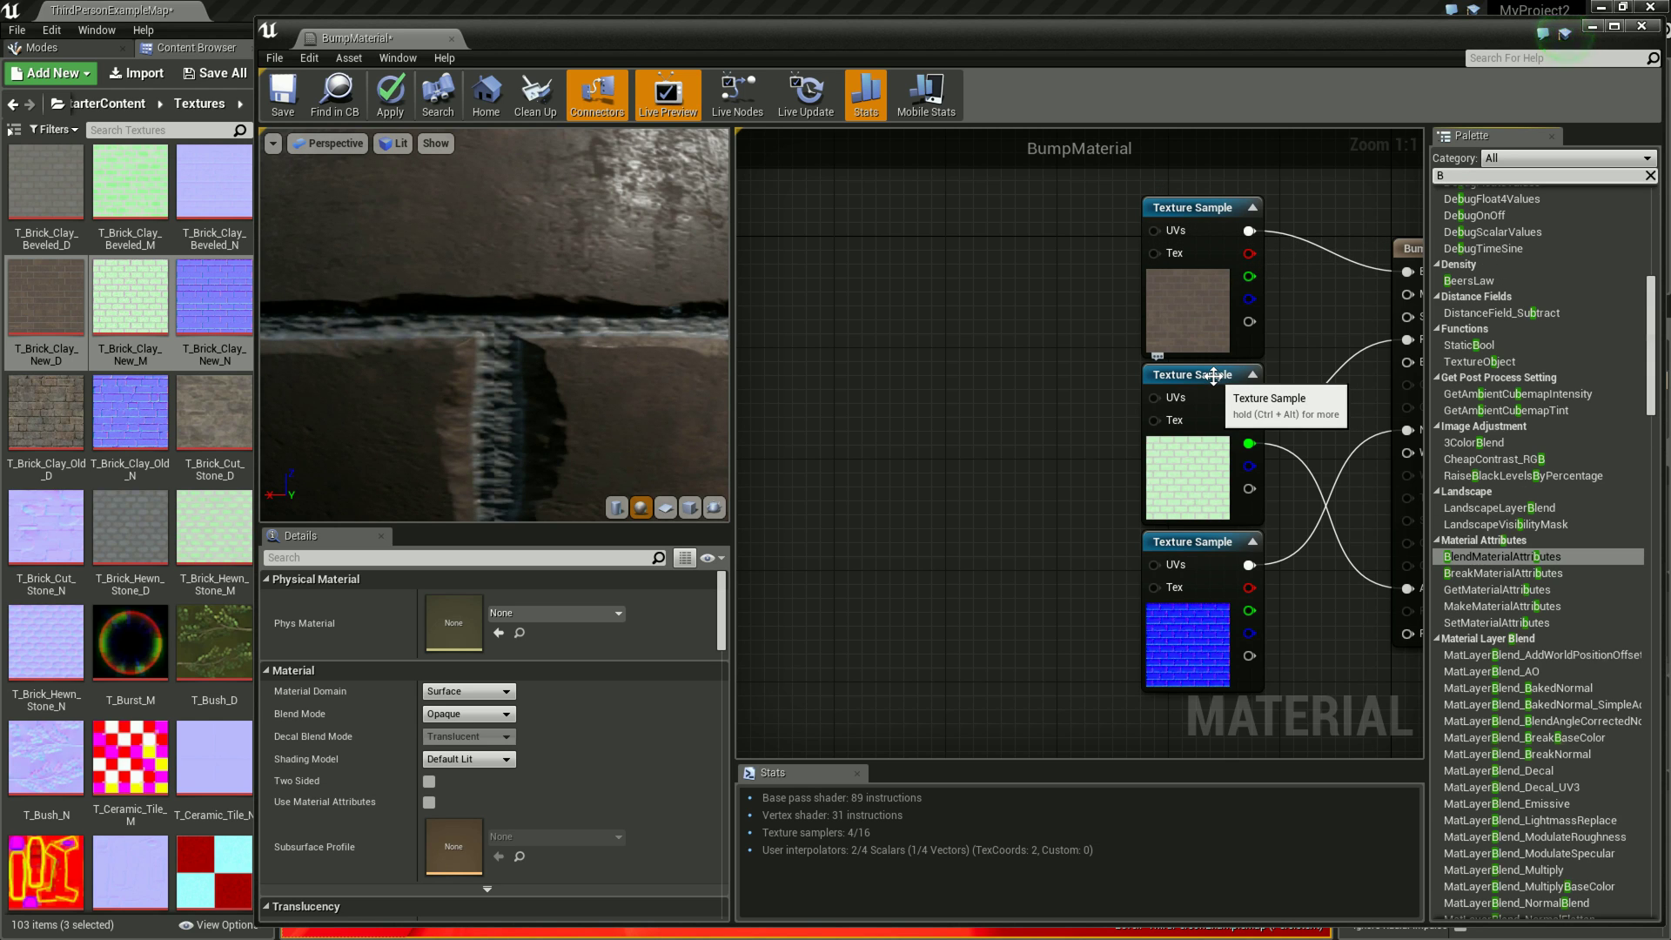
type("ump")
mouse_move(1473, 273)
left_mouse_down()
mouse_move(1021, 377)
mouse_move(938, 365)
left_mouse_up()
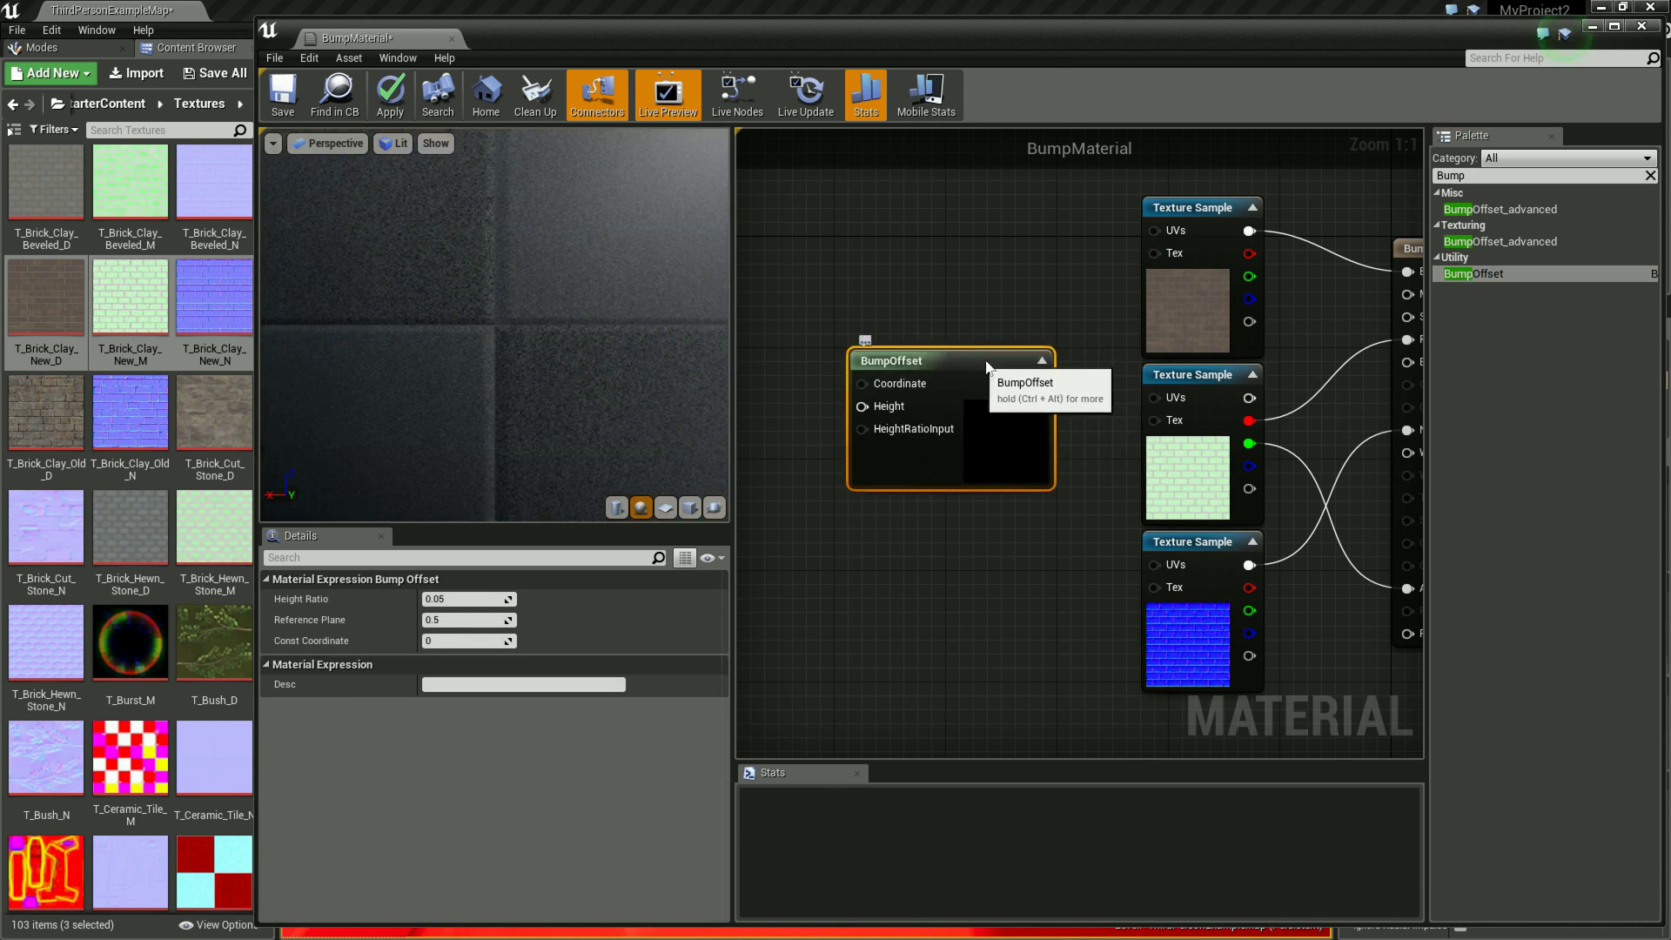
scroll(543, 299, "up", 3)
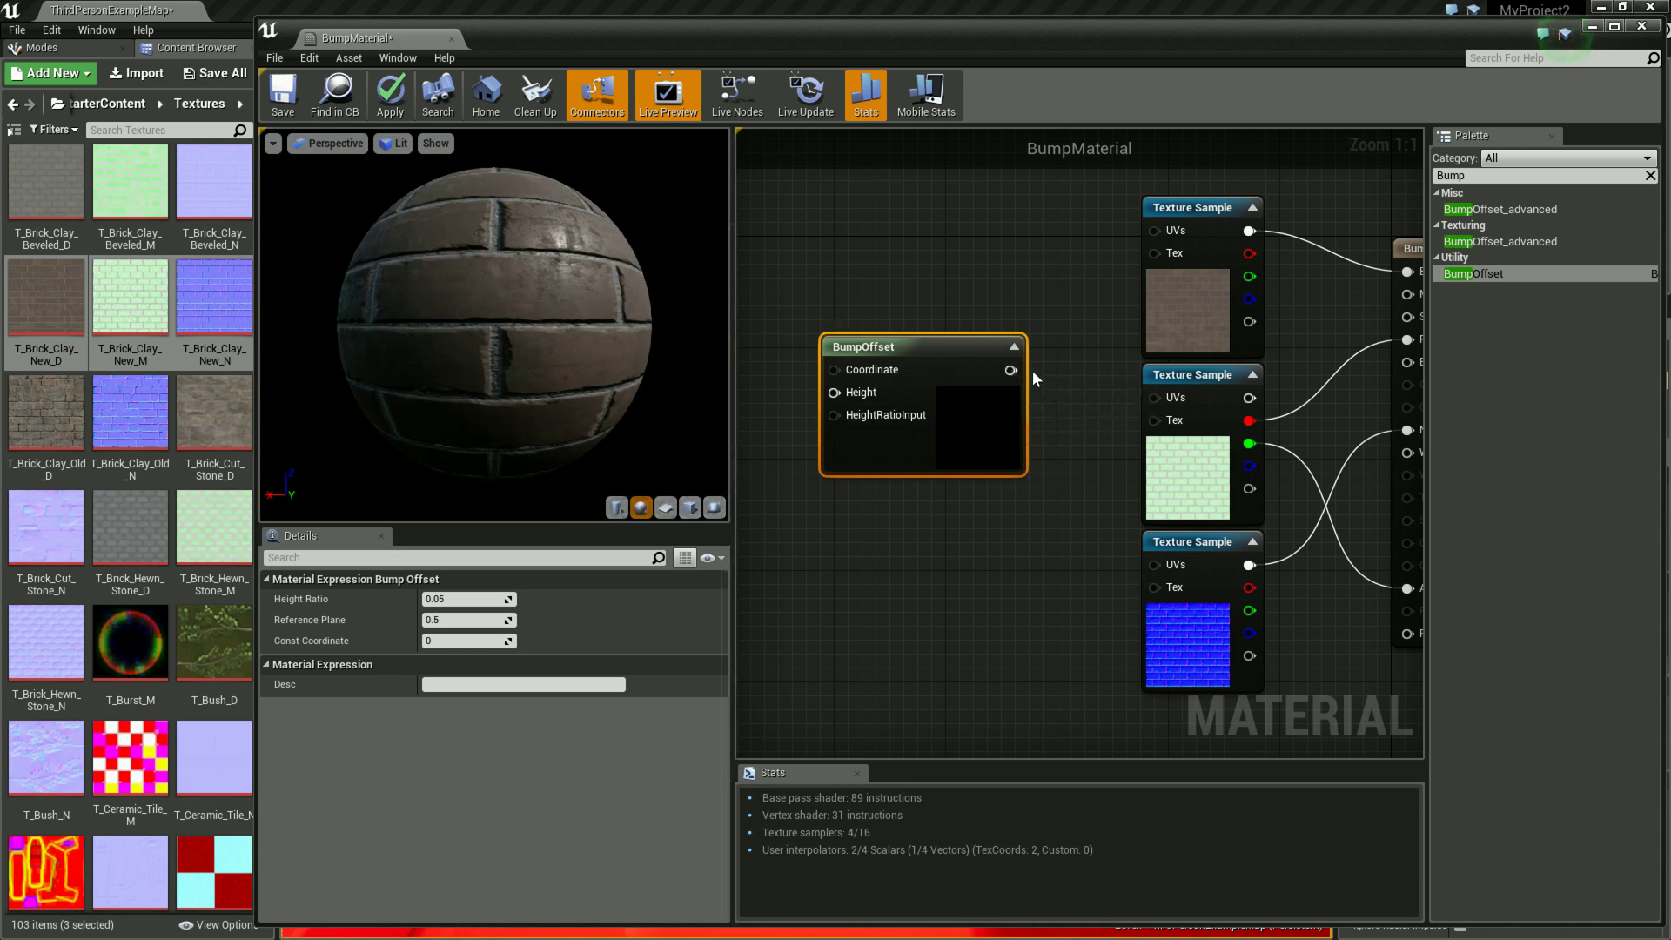
left_click_drag(1010, 370, 1154, 229)
left_click_drag(1010, 370, 1154, 397)
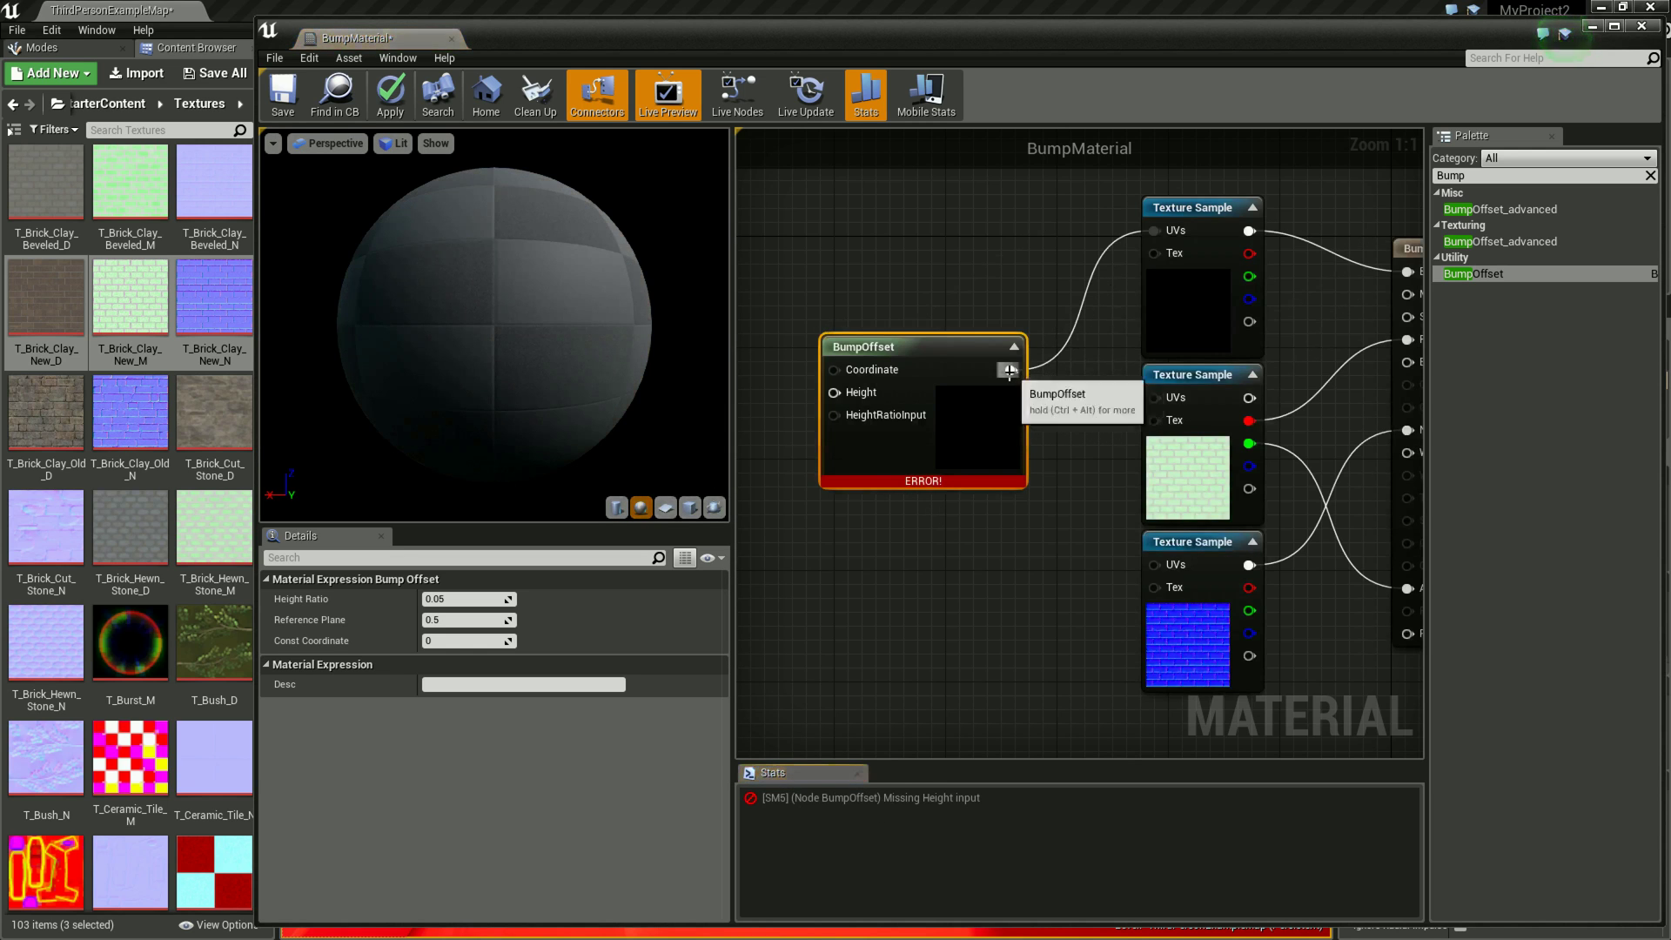
left_click_drag(1010, 369, 1154, 564)
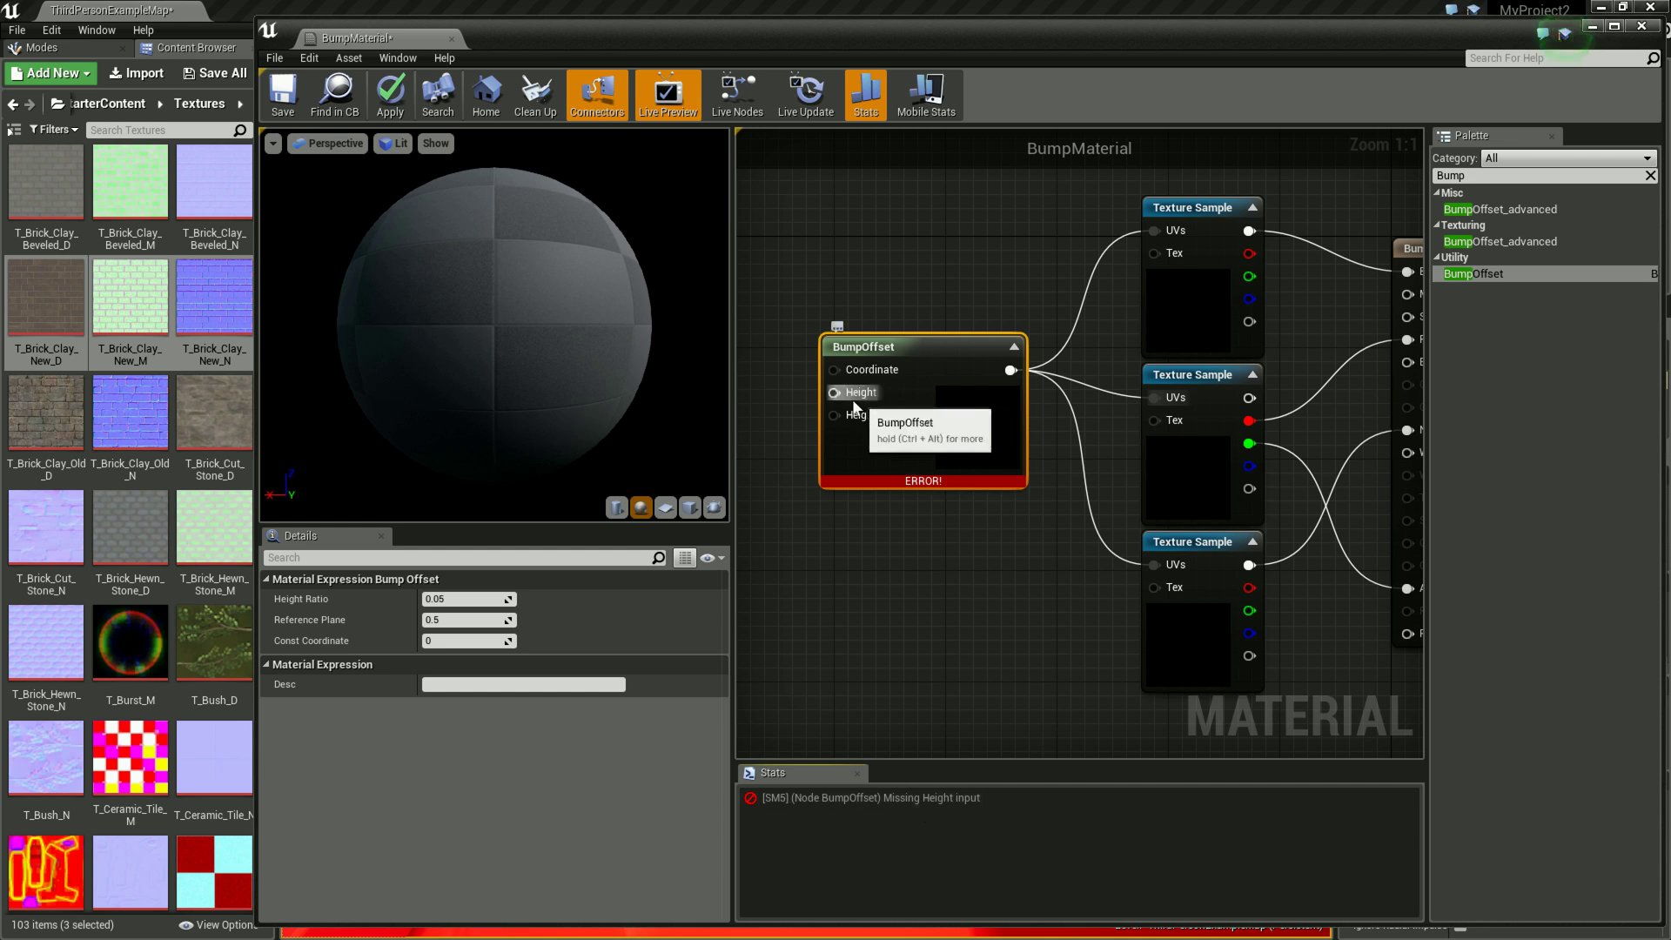
right_click_drag(887, 599, 956, 598)
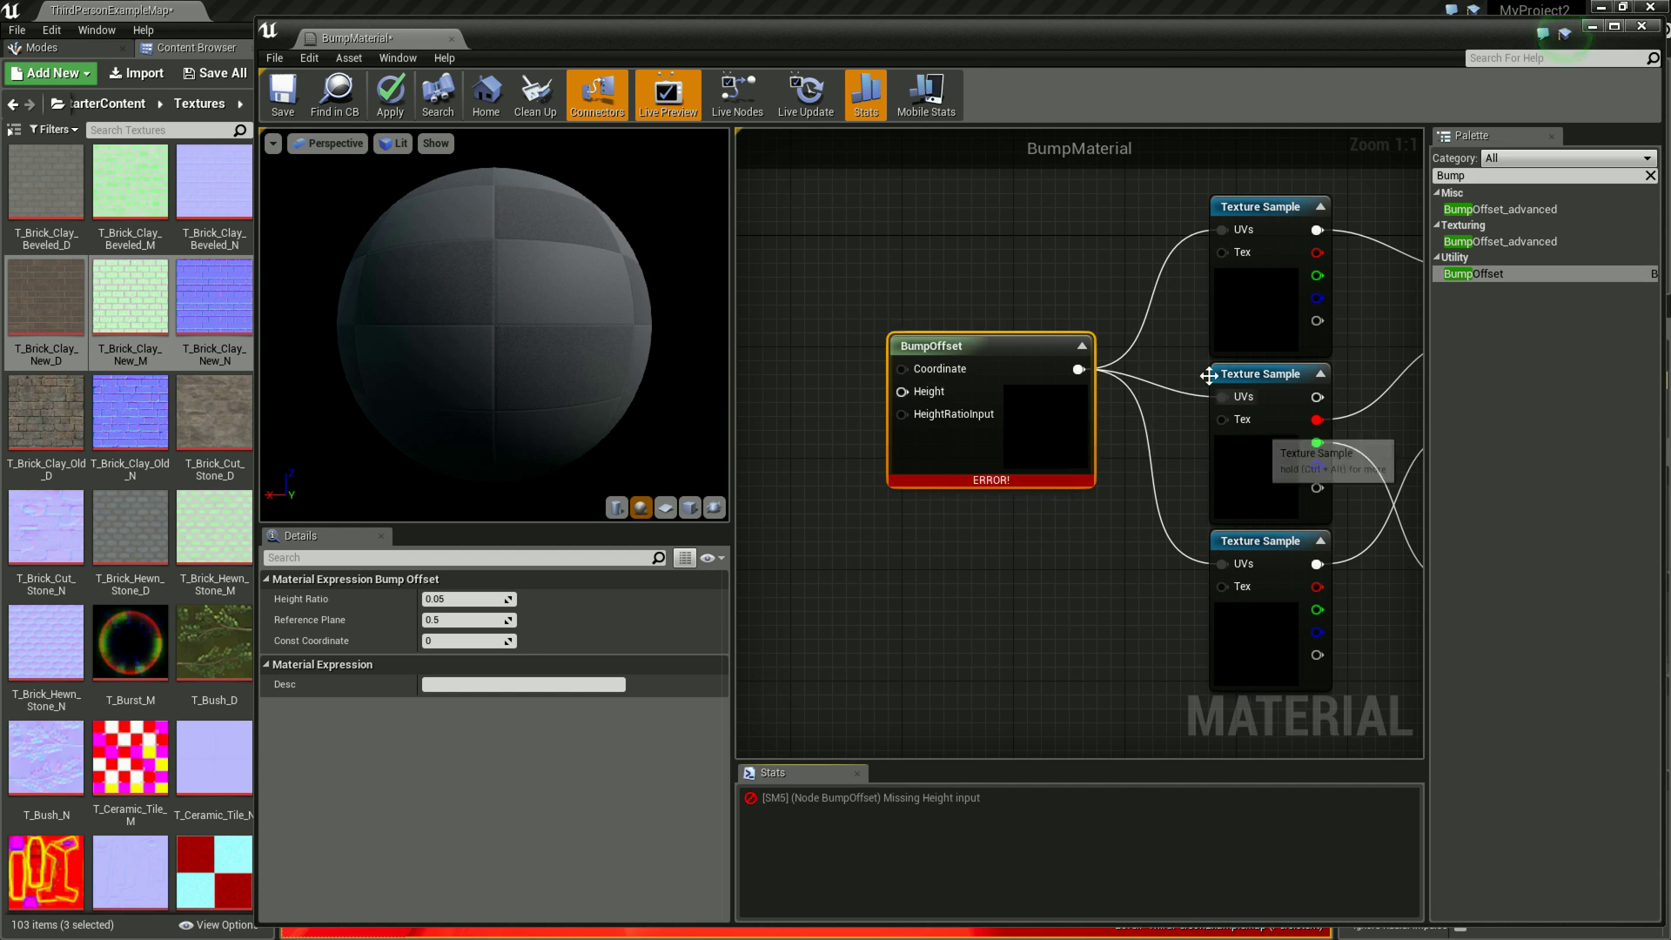
Step: Add a T_Brick_Clay_New_D texture sample and wire it into BumpOffset's Height
mouse_move(45, 296)
left_mouse_down()
mouse_move(836, 387)
mouse_move(781, 364)
left_mouse_up()
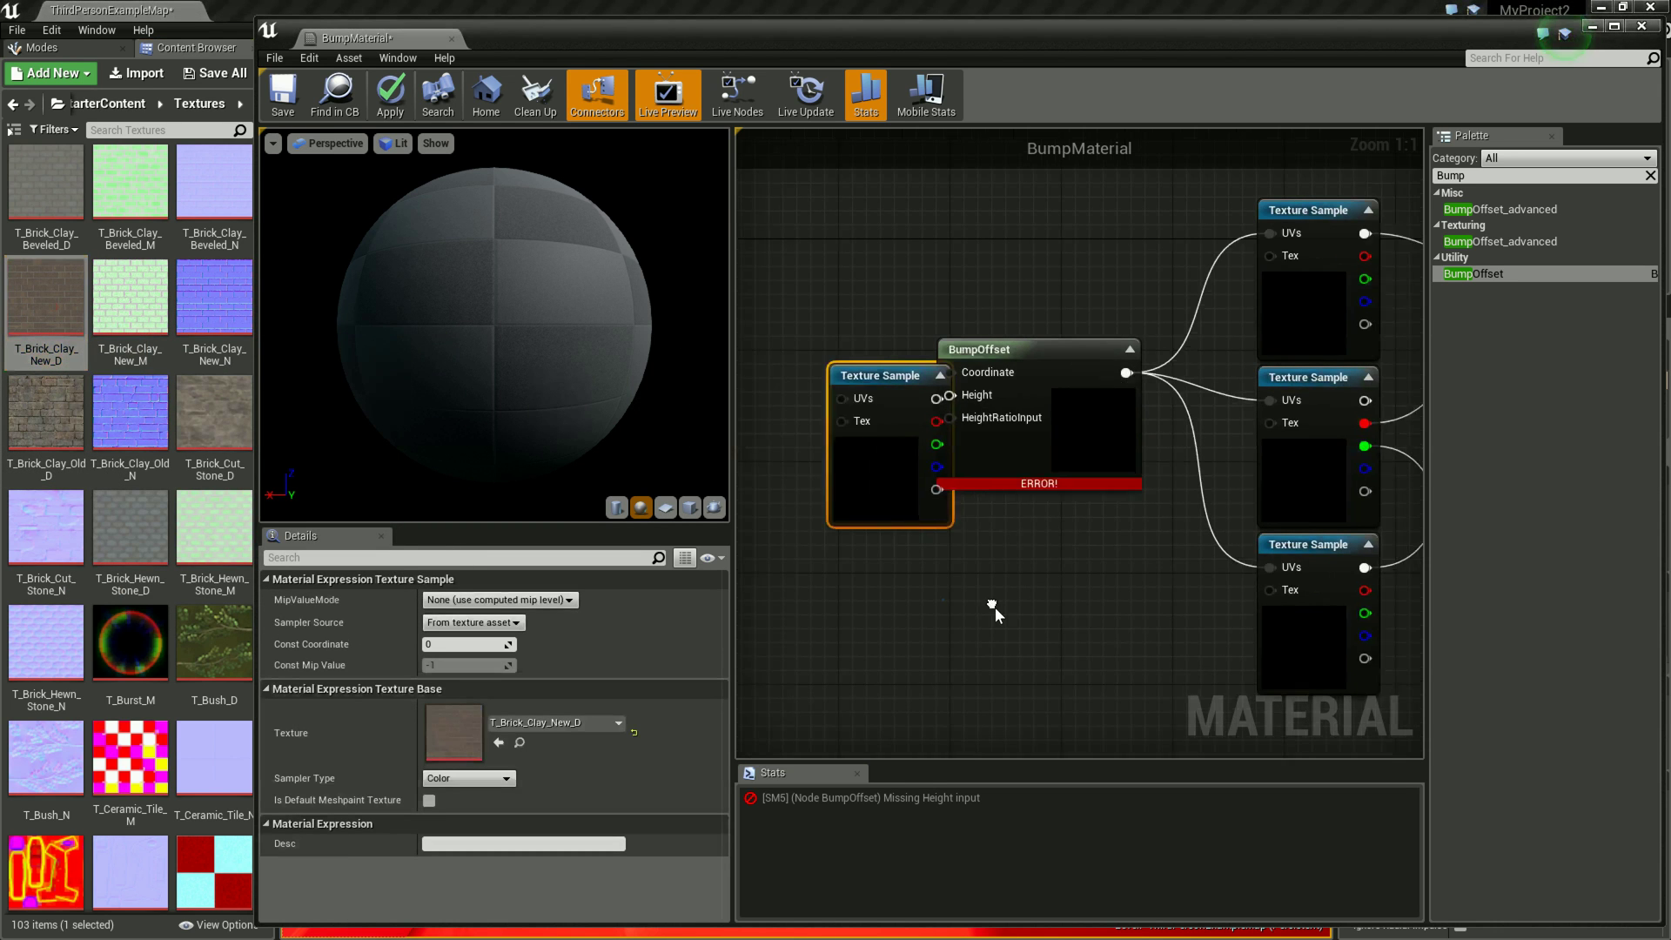
left_click_drag(946, 388, 859, 348)
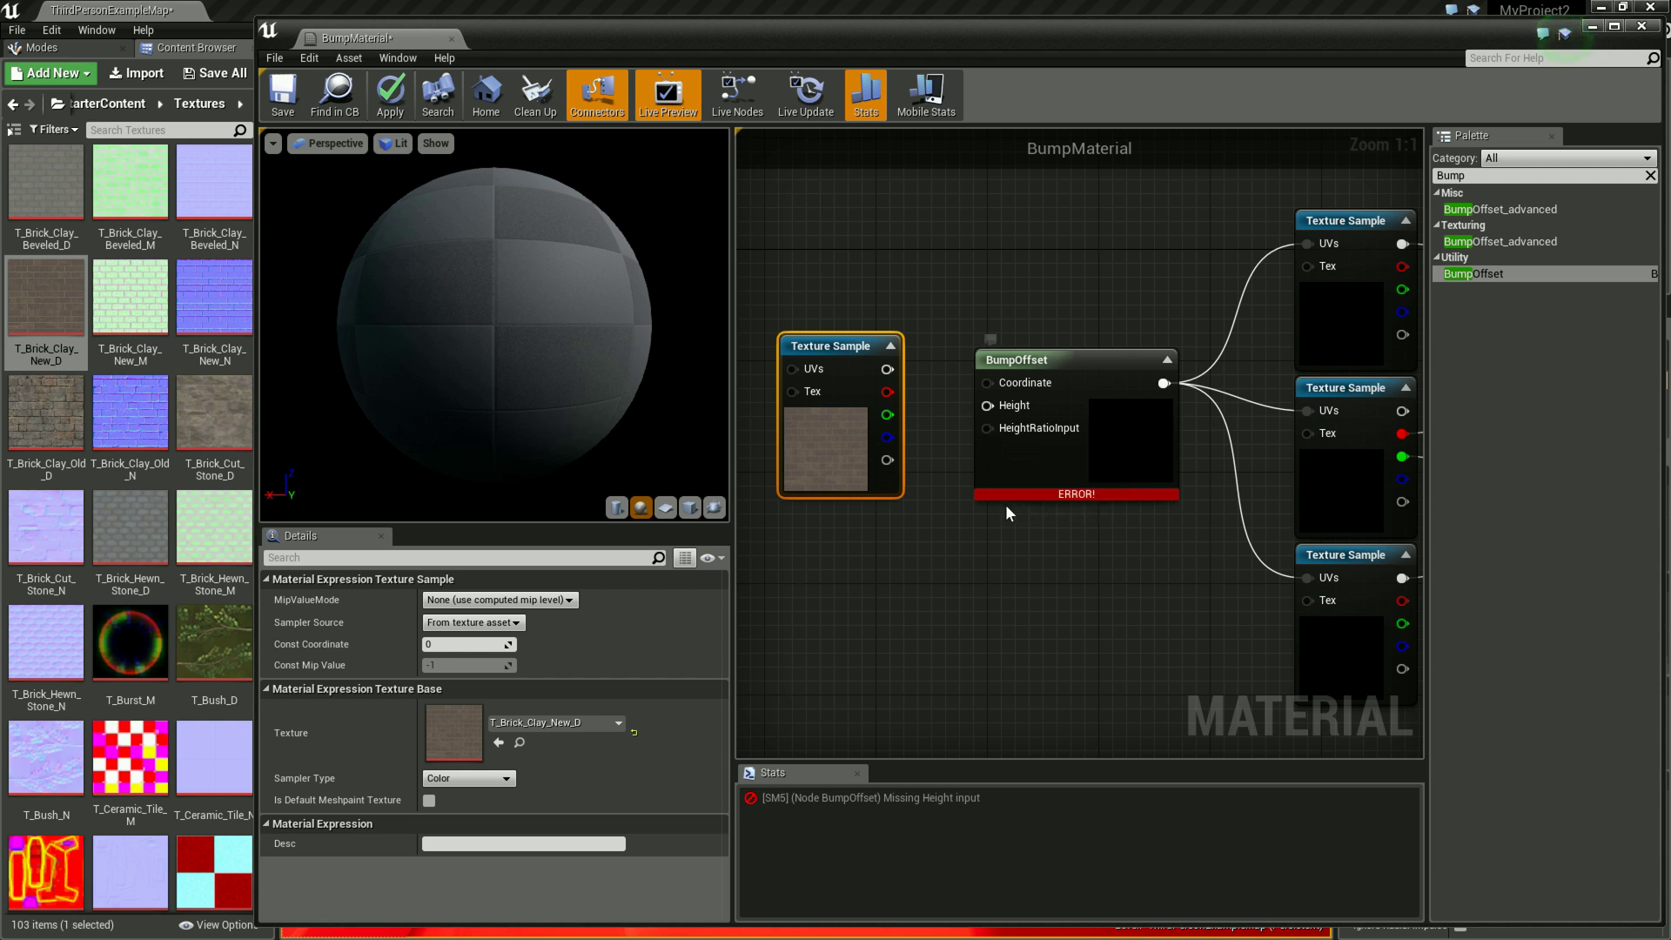
mouse_move(989, 495)
left_click_drag(888, 460, 990, 405)
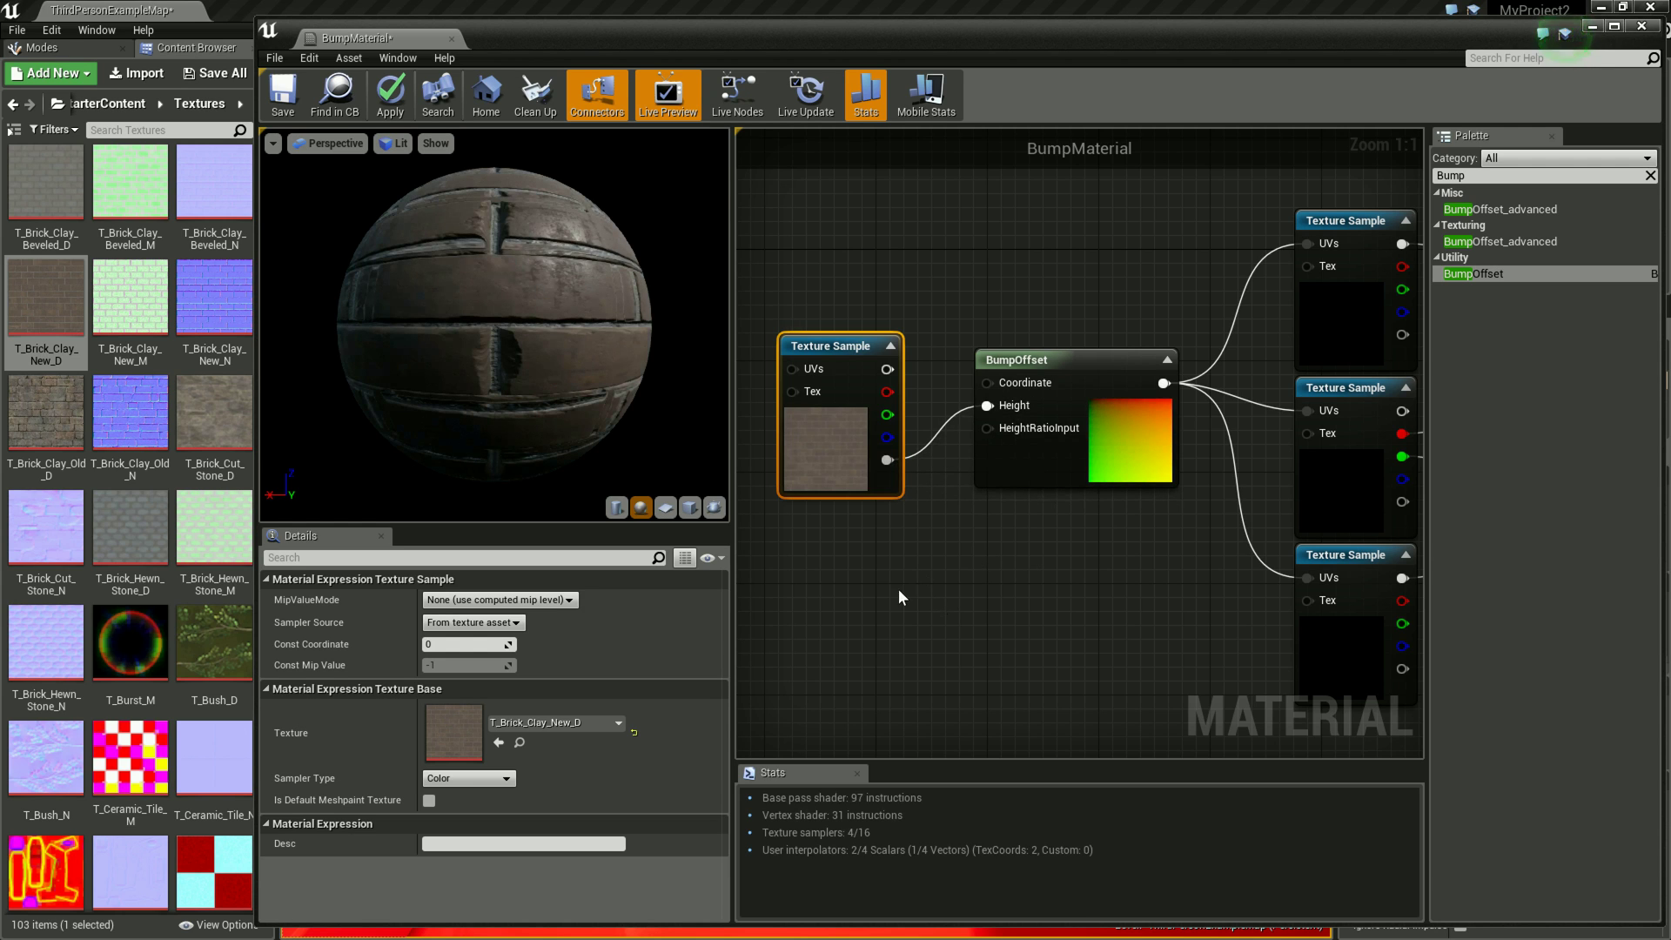
Step: Zoom in and out on the sphere preview to inspect the parallax bricks
scroll(489, 225, "up", 5)
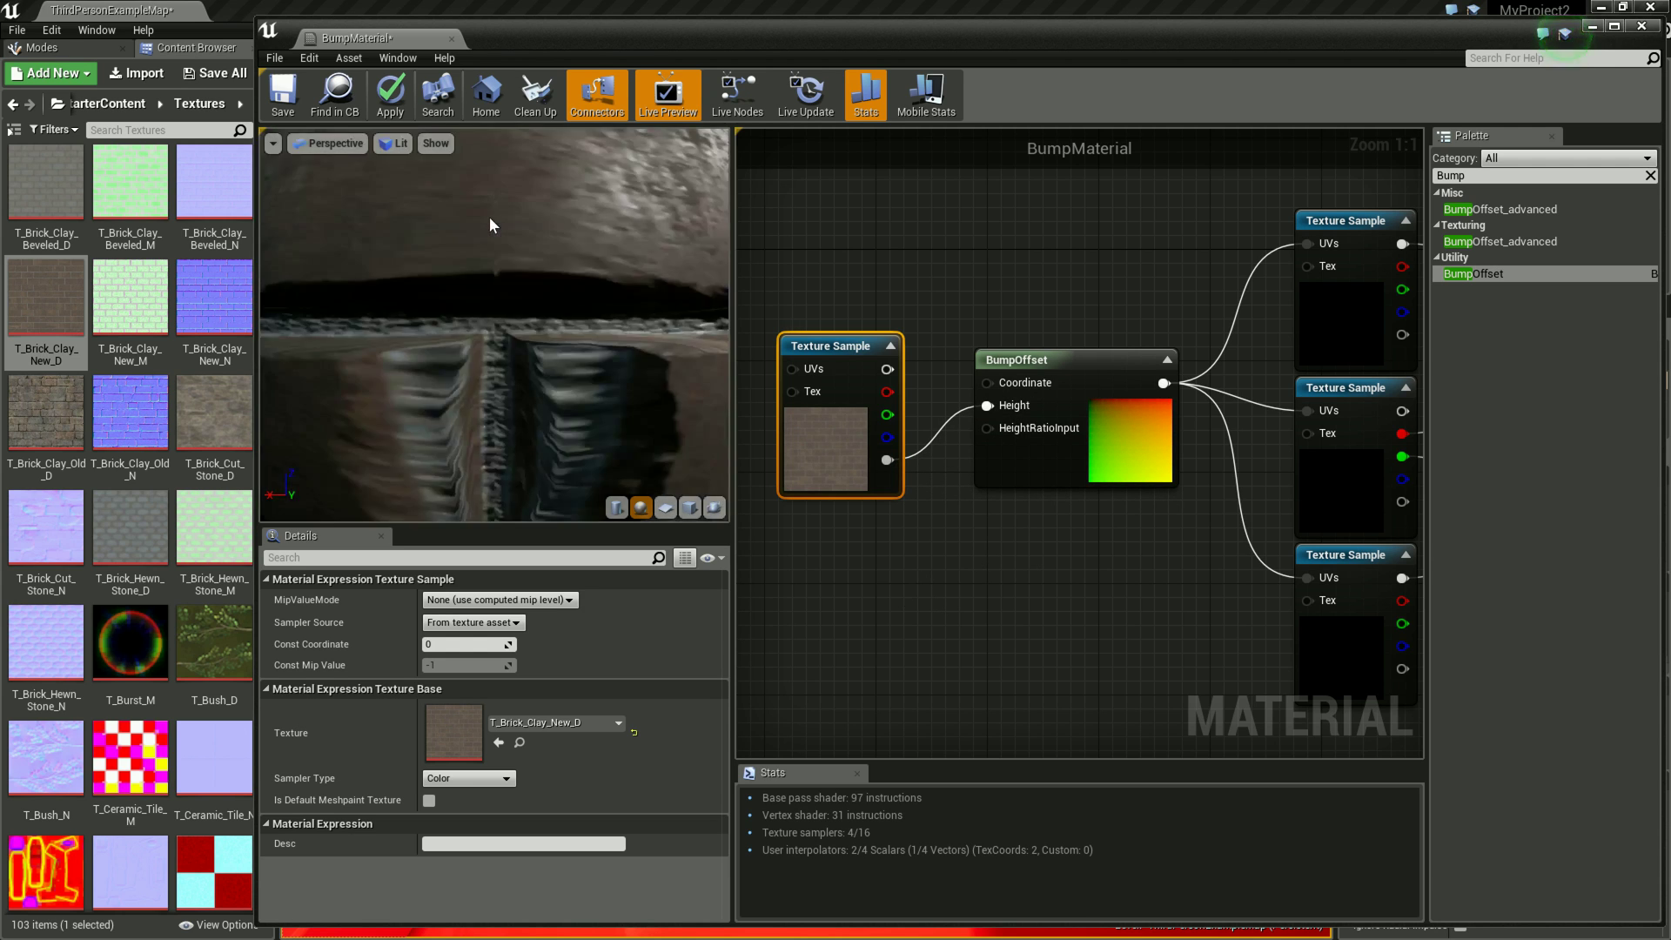
scroll(496, 348, "down", 5)
scroll(513, 376, "up", 5)
scroll(574, 315, "down", 5)
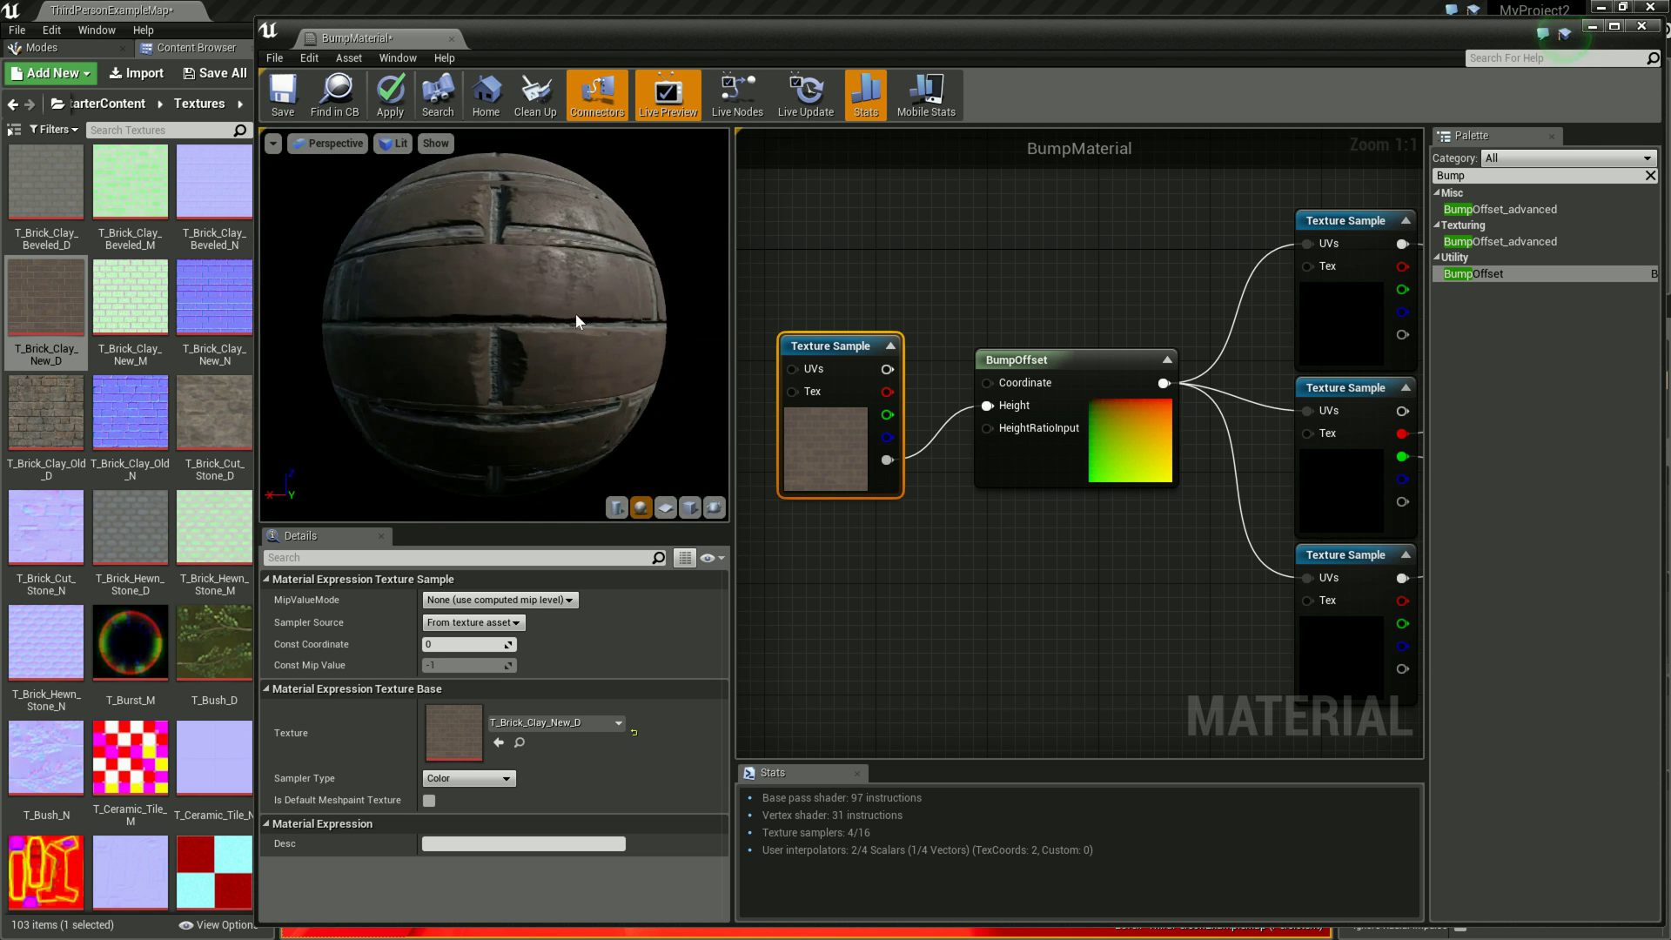
scroll(572, 331, "up", 5)
scroll(567, 339, "down", 5)
scroll(562, 337, "up", 5)
scroll(559, 344, "down", 2)
scroll(555, 353, "up", 4)
scroll(548, 367, "up", 2)
scroll(548, 377, "down", 2)
scroll(546, 362, "down", 2)
scroll(548, 338, "down", 1)
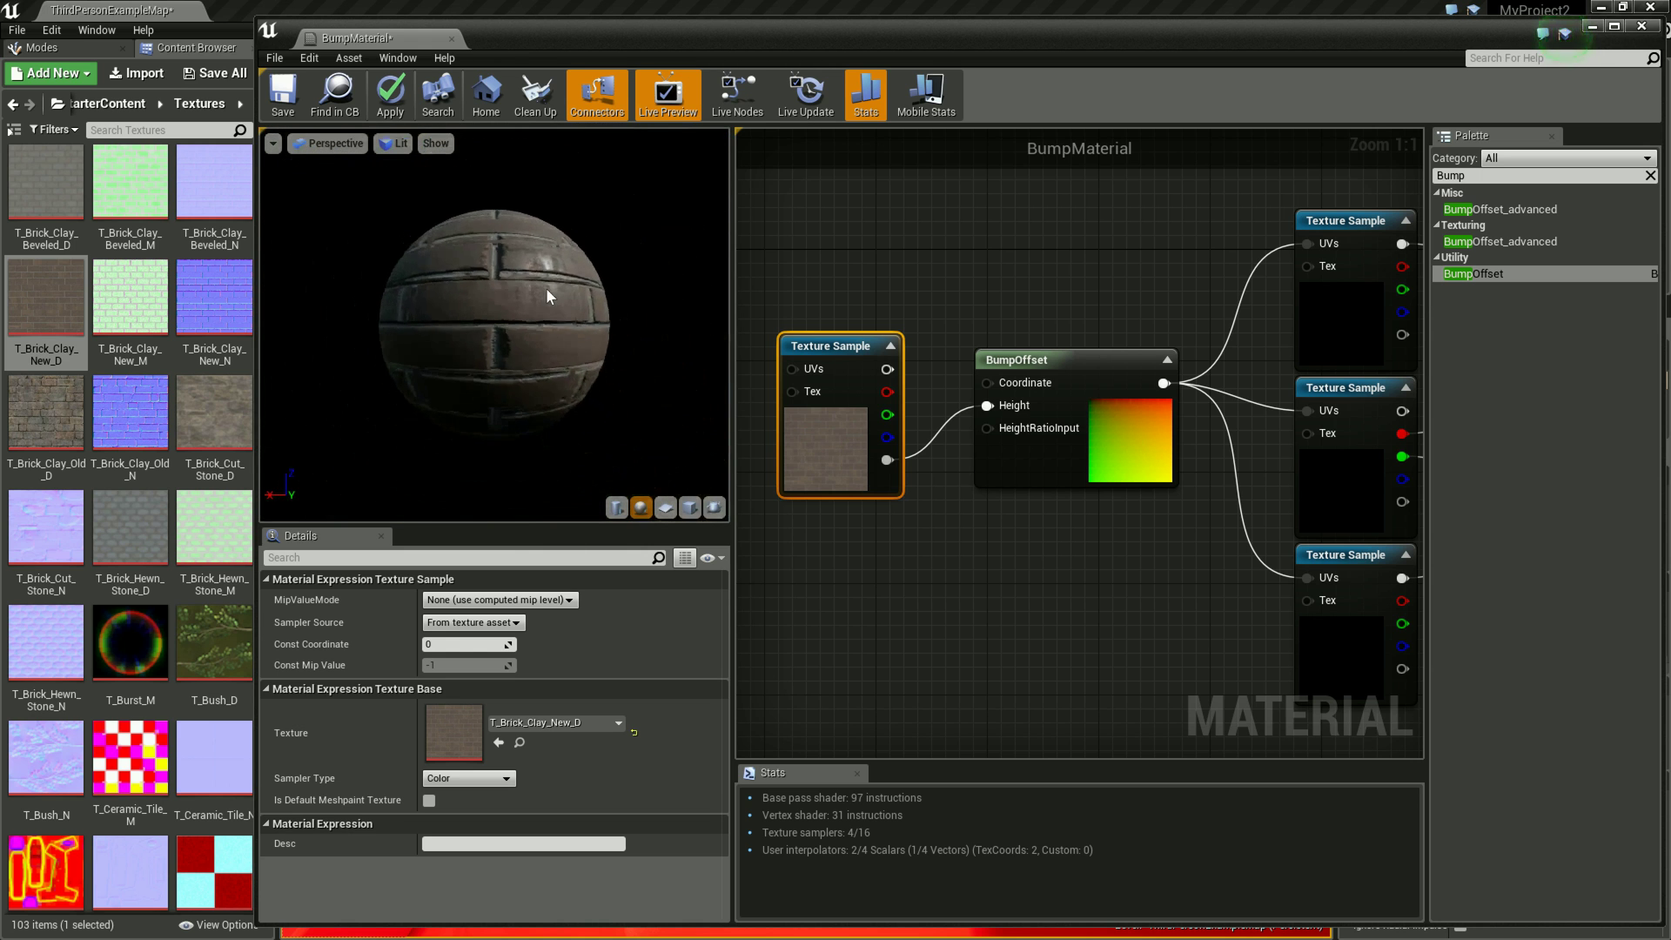
scroll(557, 331, "up", 5)
scroll(579, 352, "up", 2)
scroll(578, 343, "up", 2)
scroll(581, 355, "up", 1)
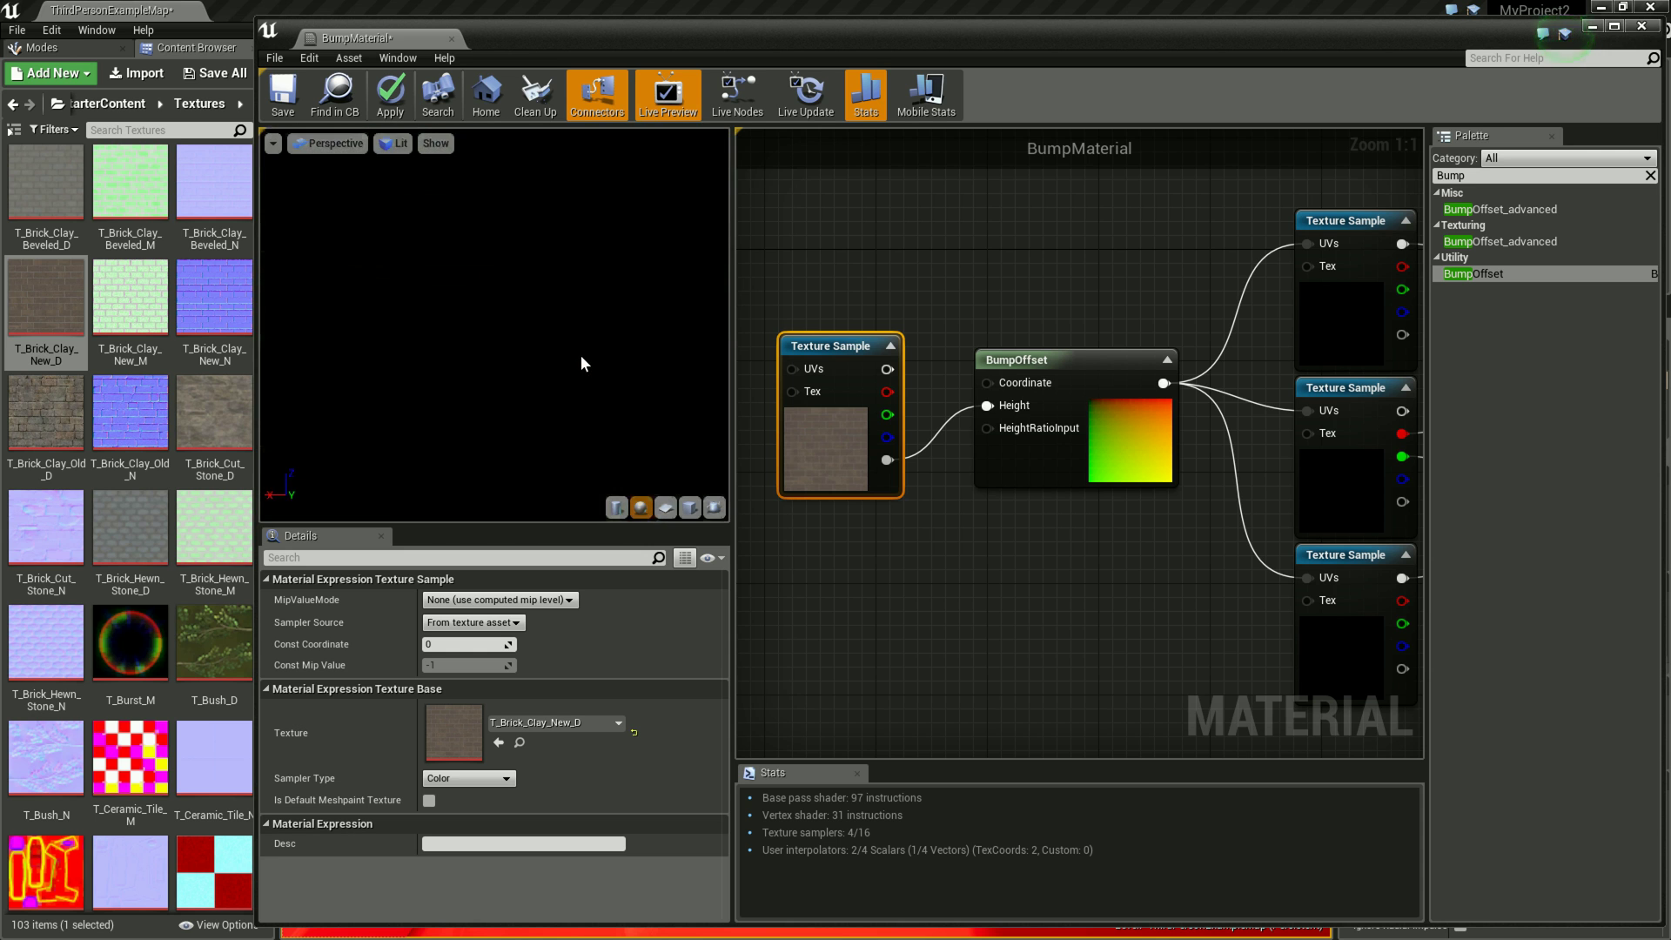
scroll(579, 342, "down", 1)
scroll(580, 344, "down", 1)
scroll(581, 347, "down", 1)
scroll(592, 313, "down", 3)
scroll(556, 416, "down", 2)
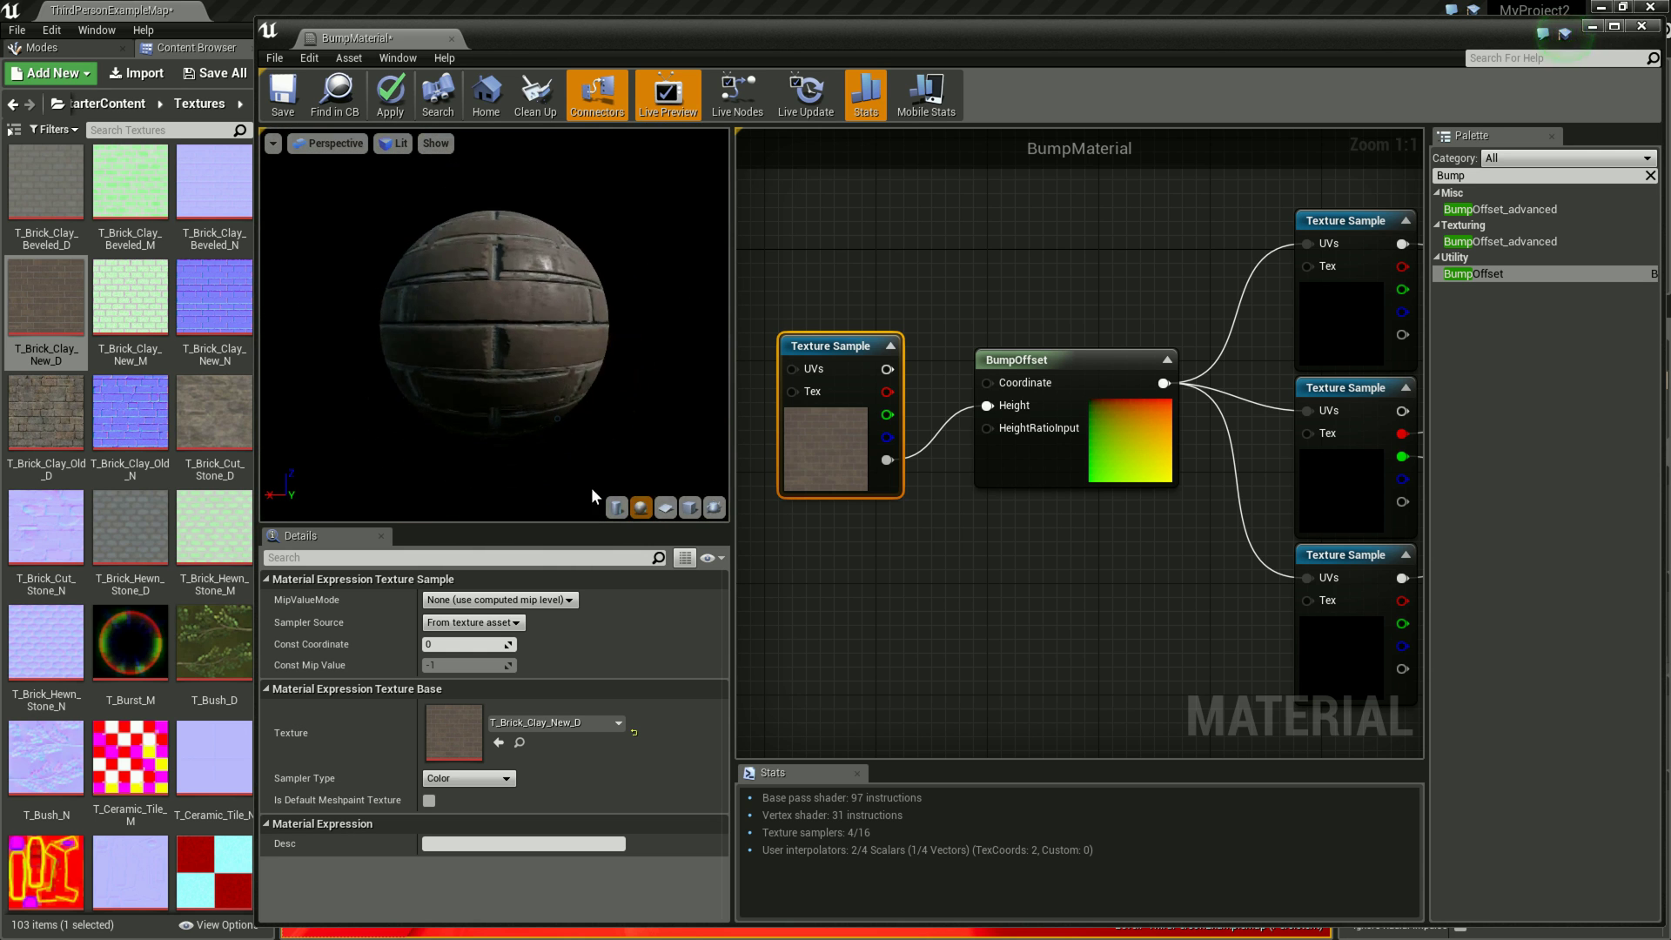
Step: Preview the material on a cube, then drag the material editor aside to reveal the level
left_click(693, 506)
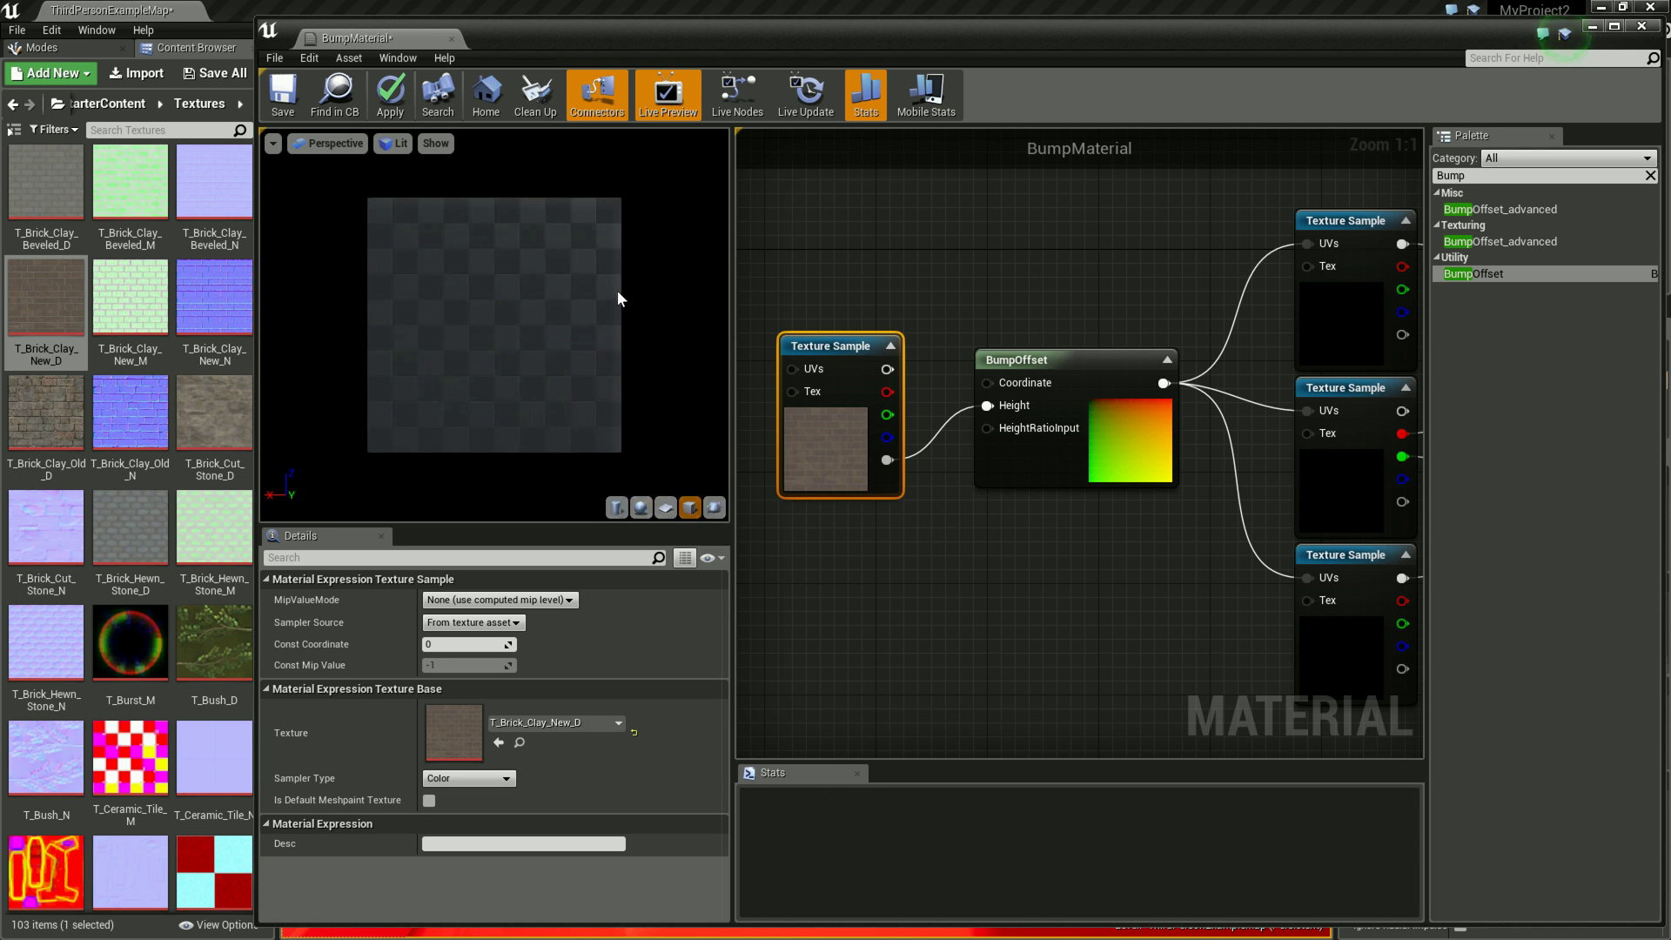
scroll(588, 344, "down", 1)
scroll(583, 337, "down", 1)
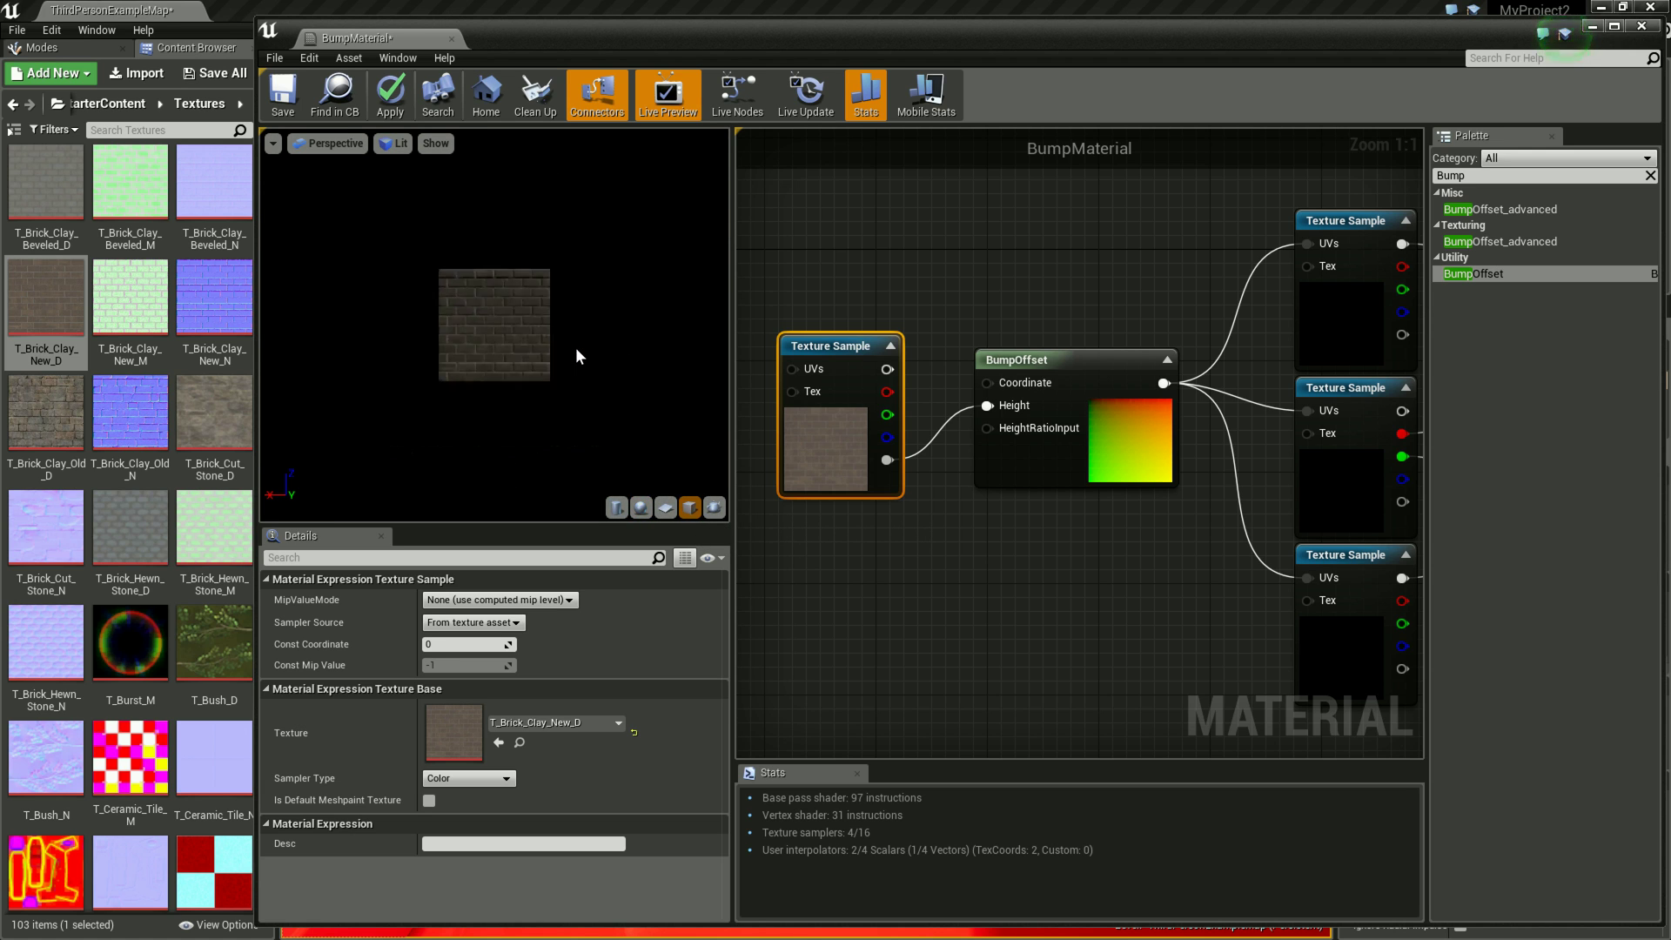
scroll(576, 348, "up", 4)
scroll(576, 348, "down", 3)
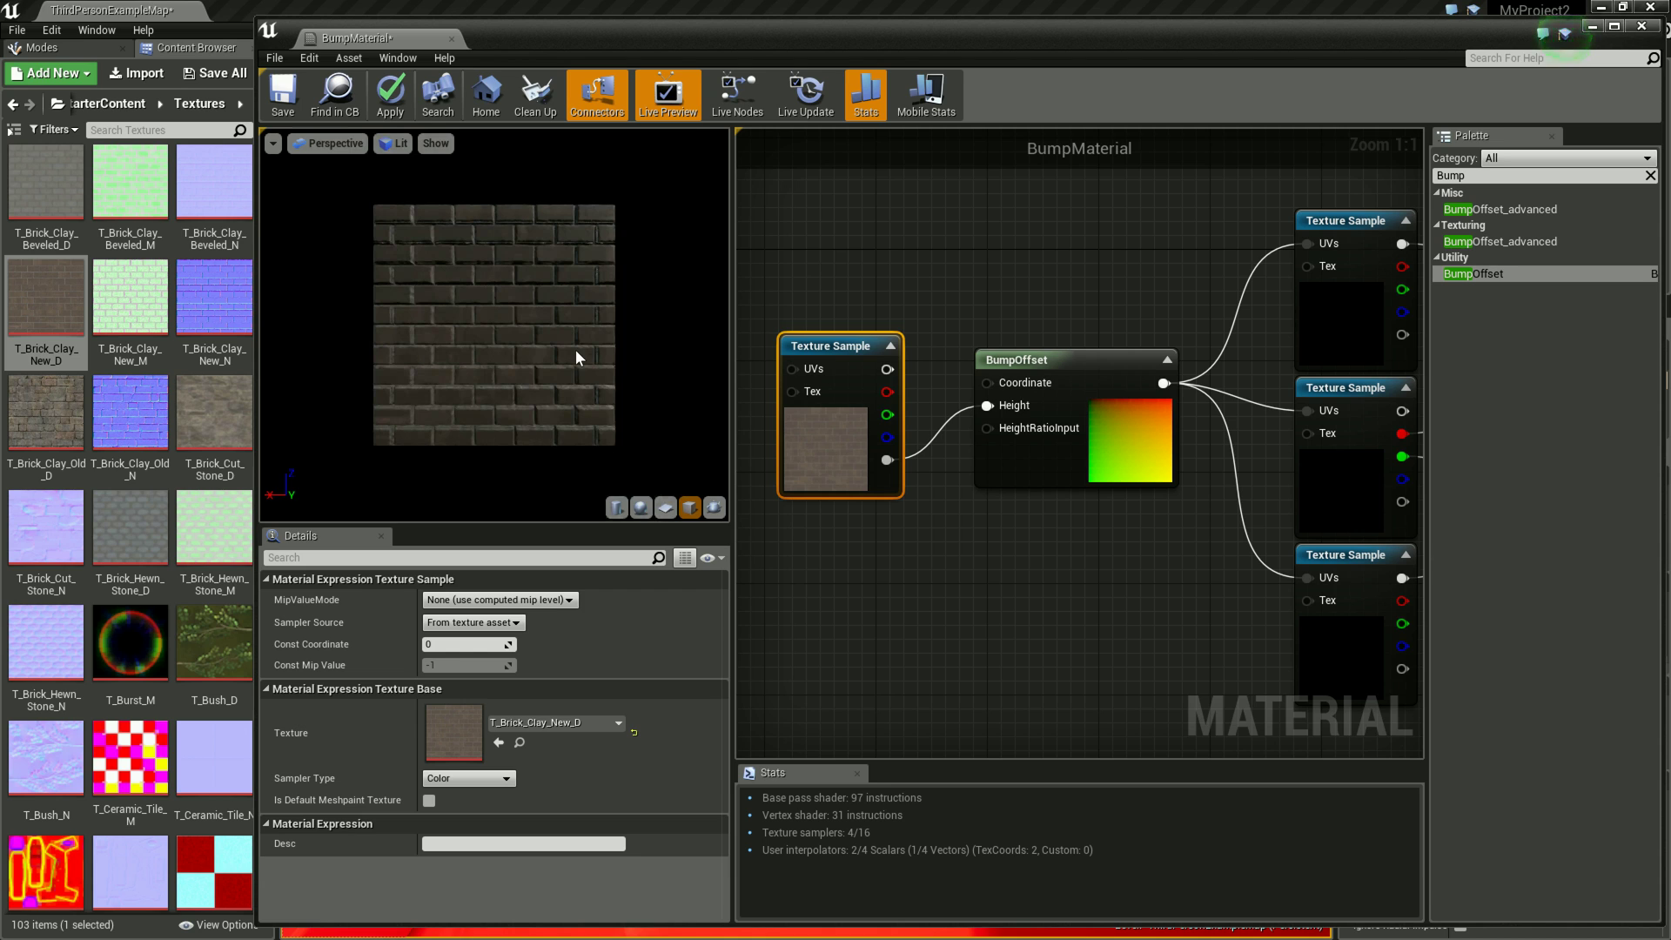
scroll(576, 348, "up", 3)
scroll(574, 350, "up", 2)
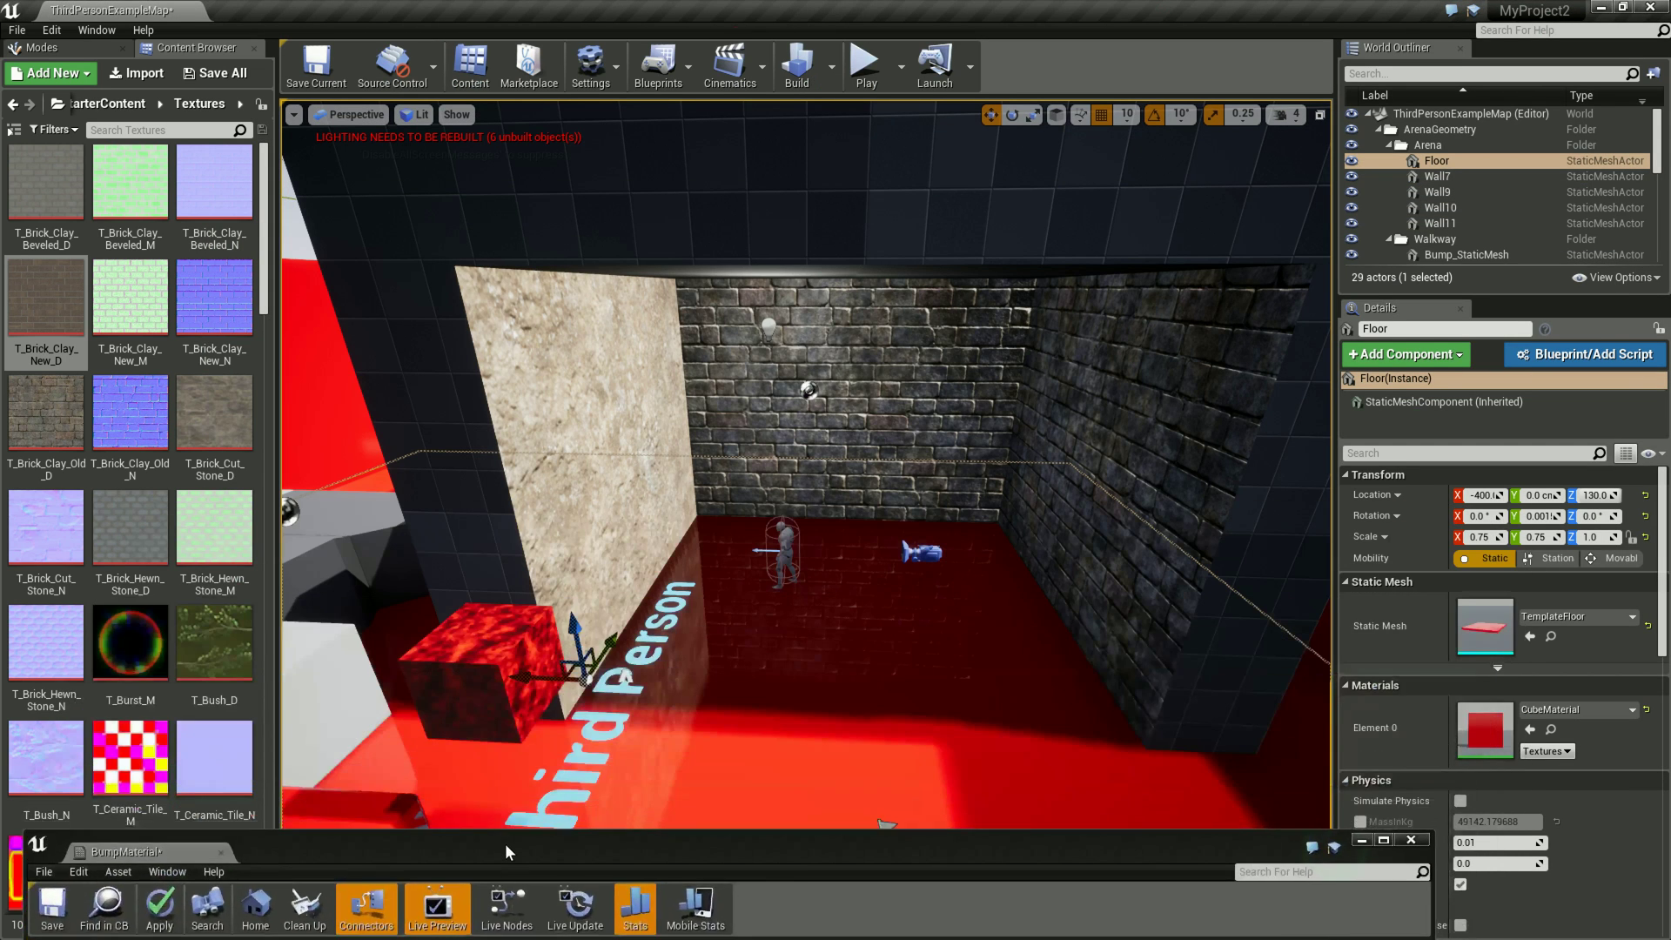
left_click_drag(750, 40, 521, 853)
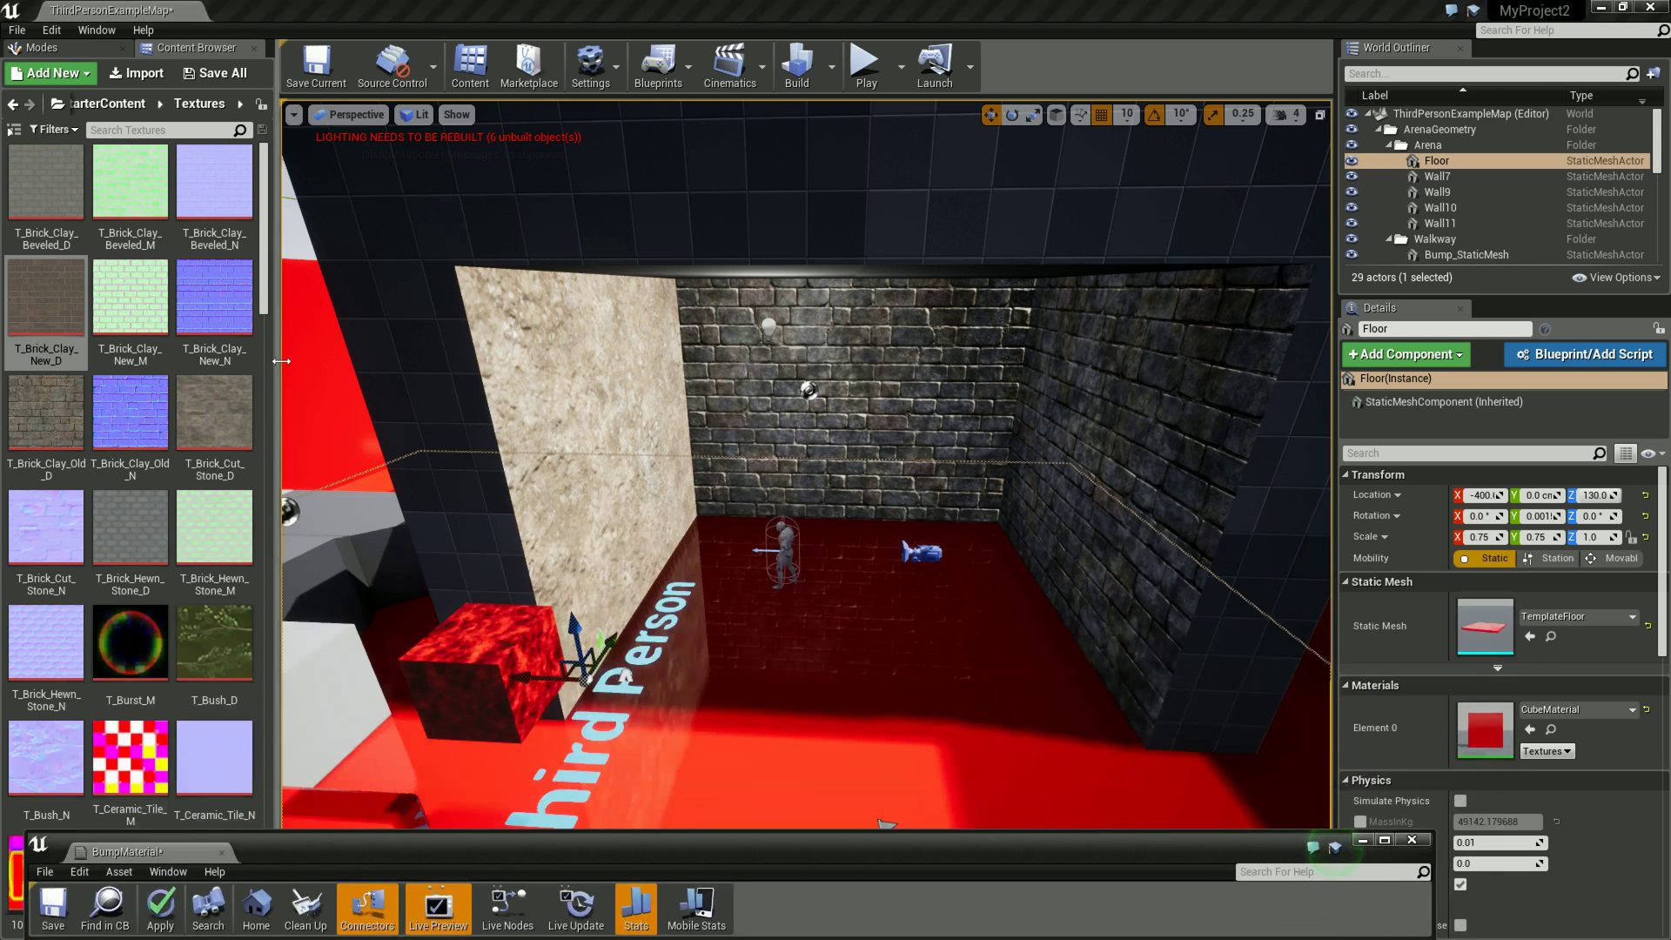
Step: Place a Cube from the Basic actors into the level, raise it to Z 320 and focus on it
left_click(112, 49)
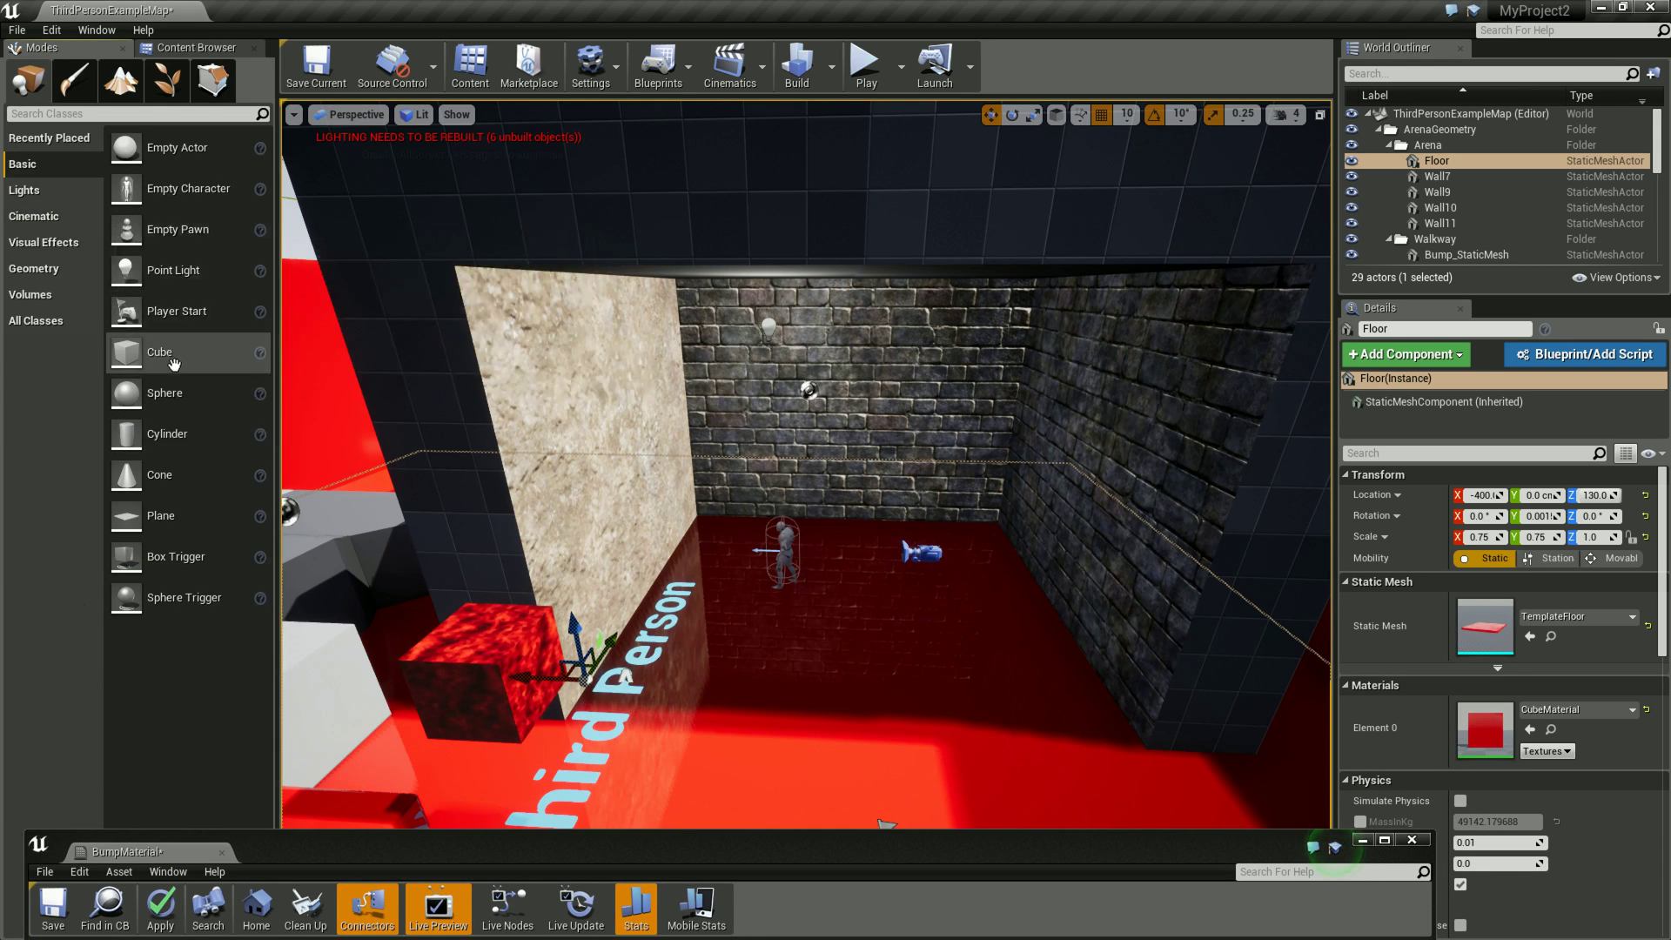
left_click_drag(177, 369, 849, 657)
left_click_drag(846, 574, 846, 496)
scroll(957, 610, "up", 8)
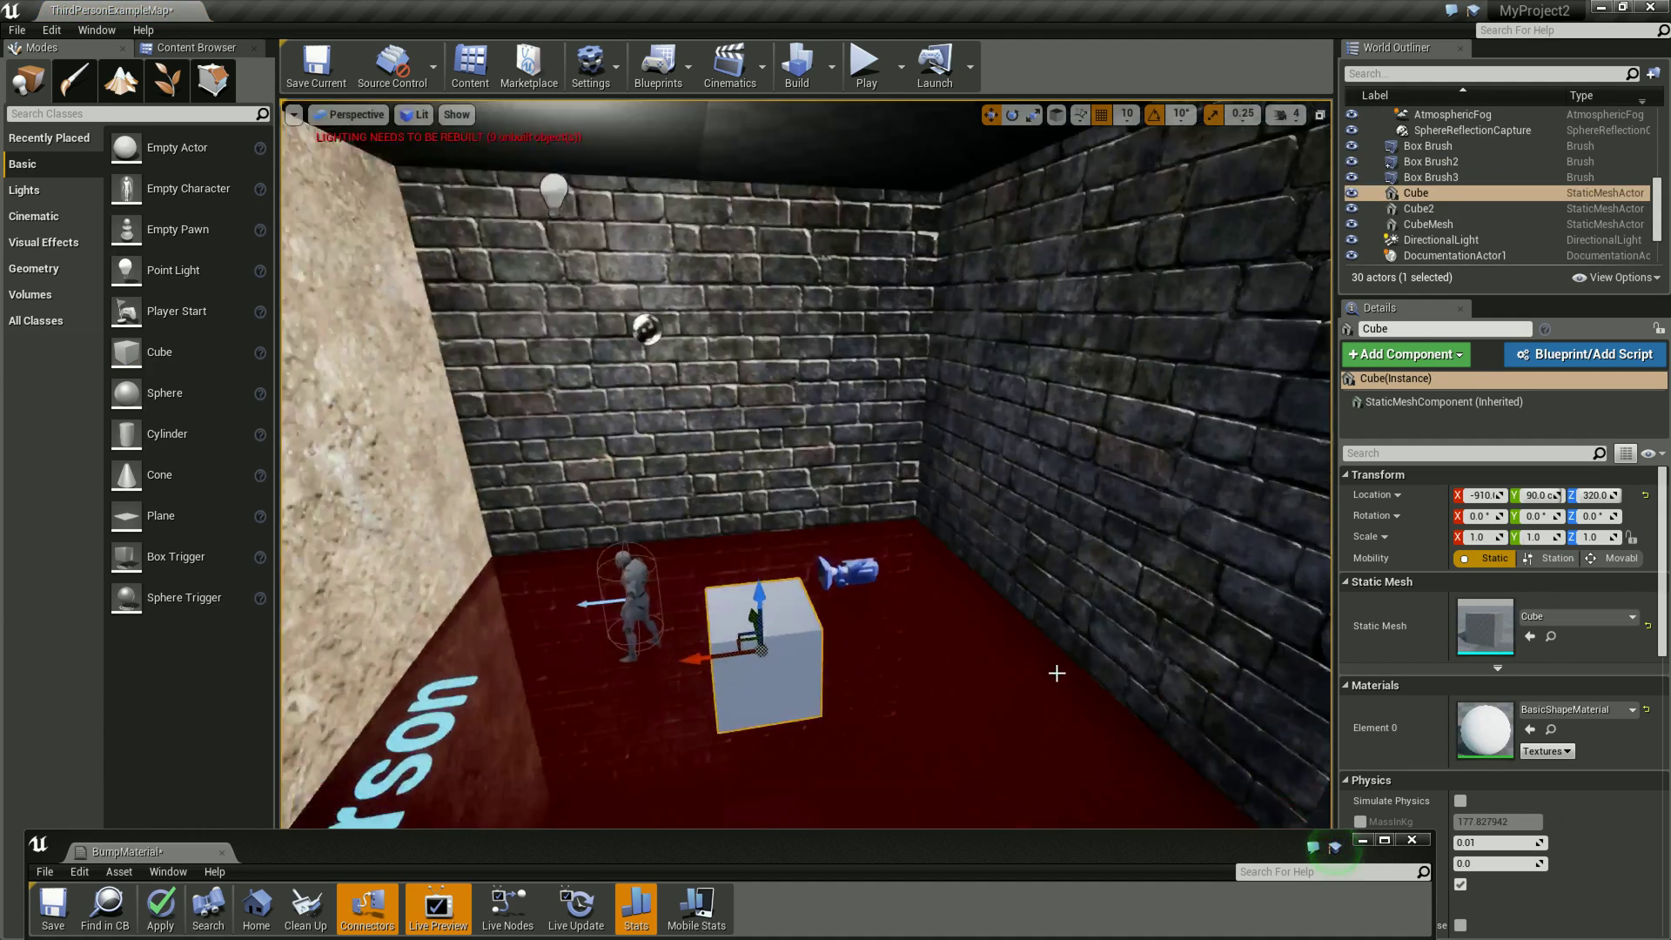
key("f")
Step: Bring the BumpMaterial editor back into view and save the material
scroll(952, 579, "up", 5)
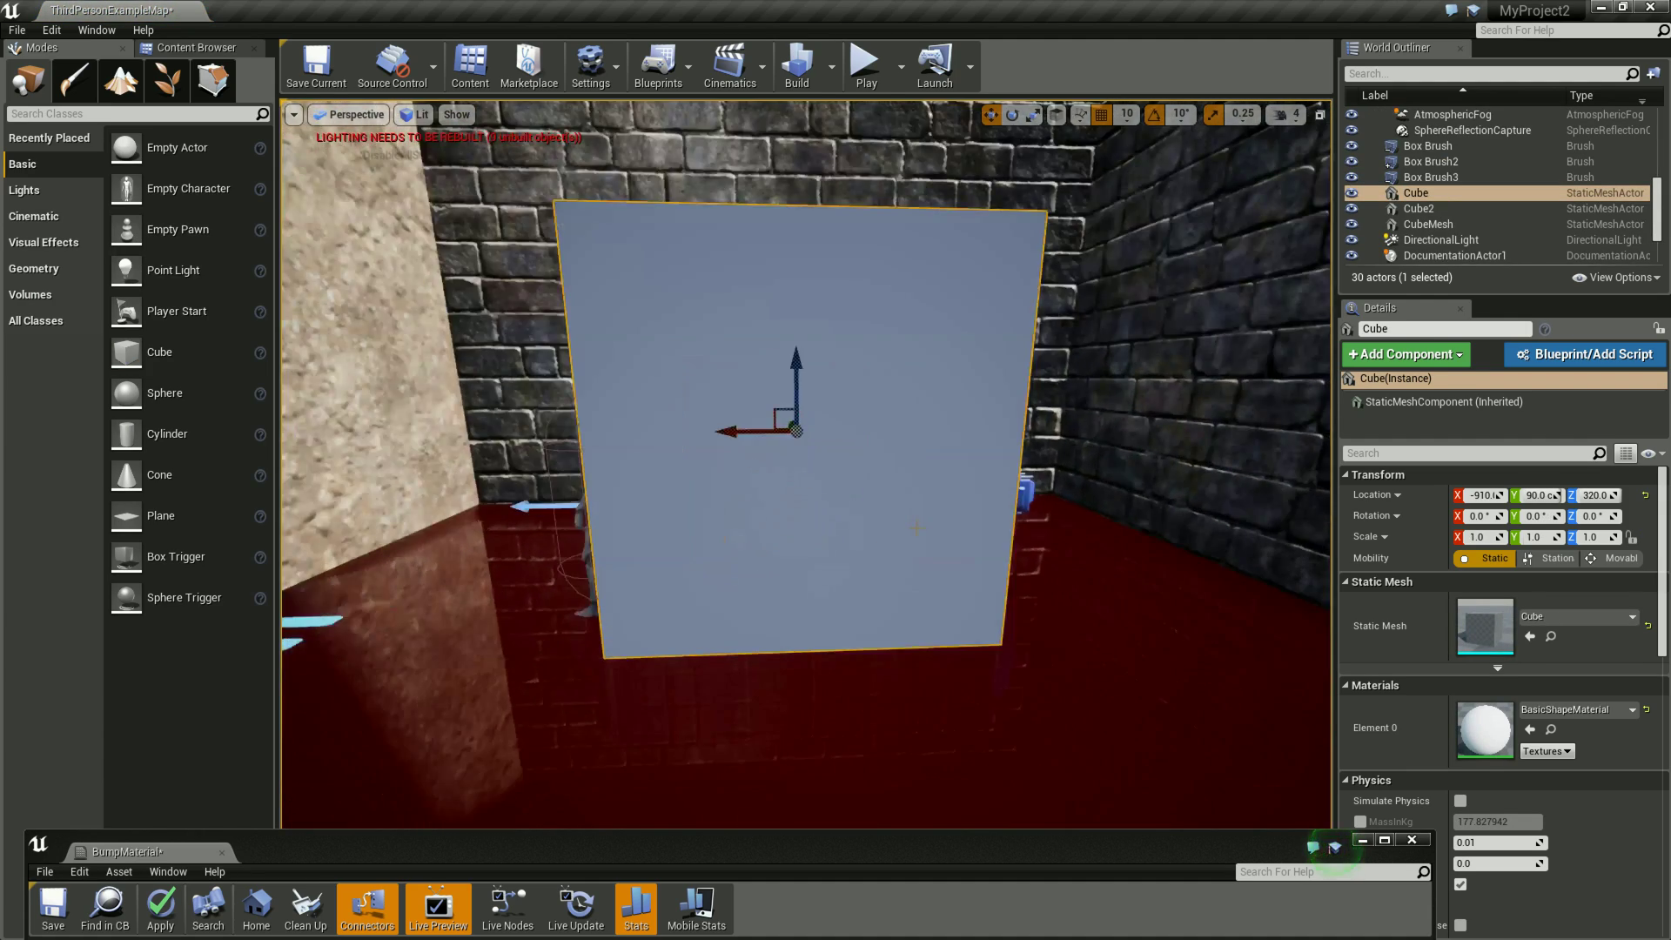
left_click_drag(869, 847, 951, 418)
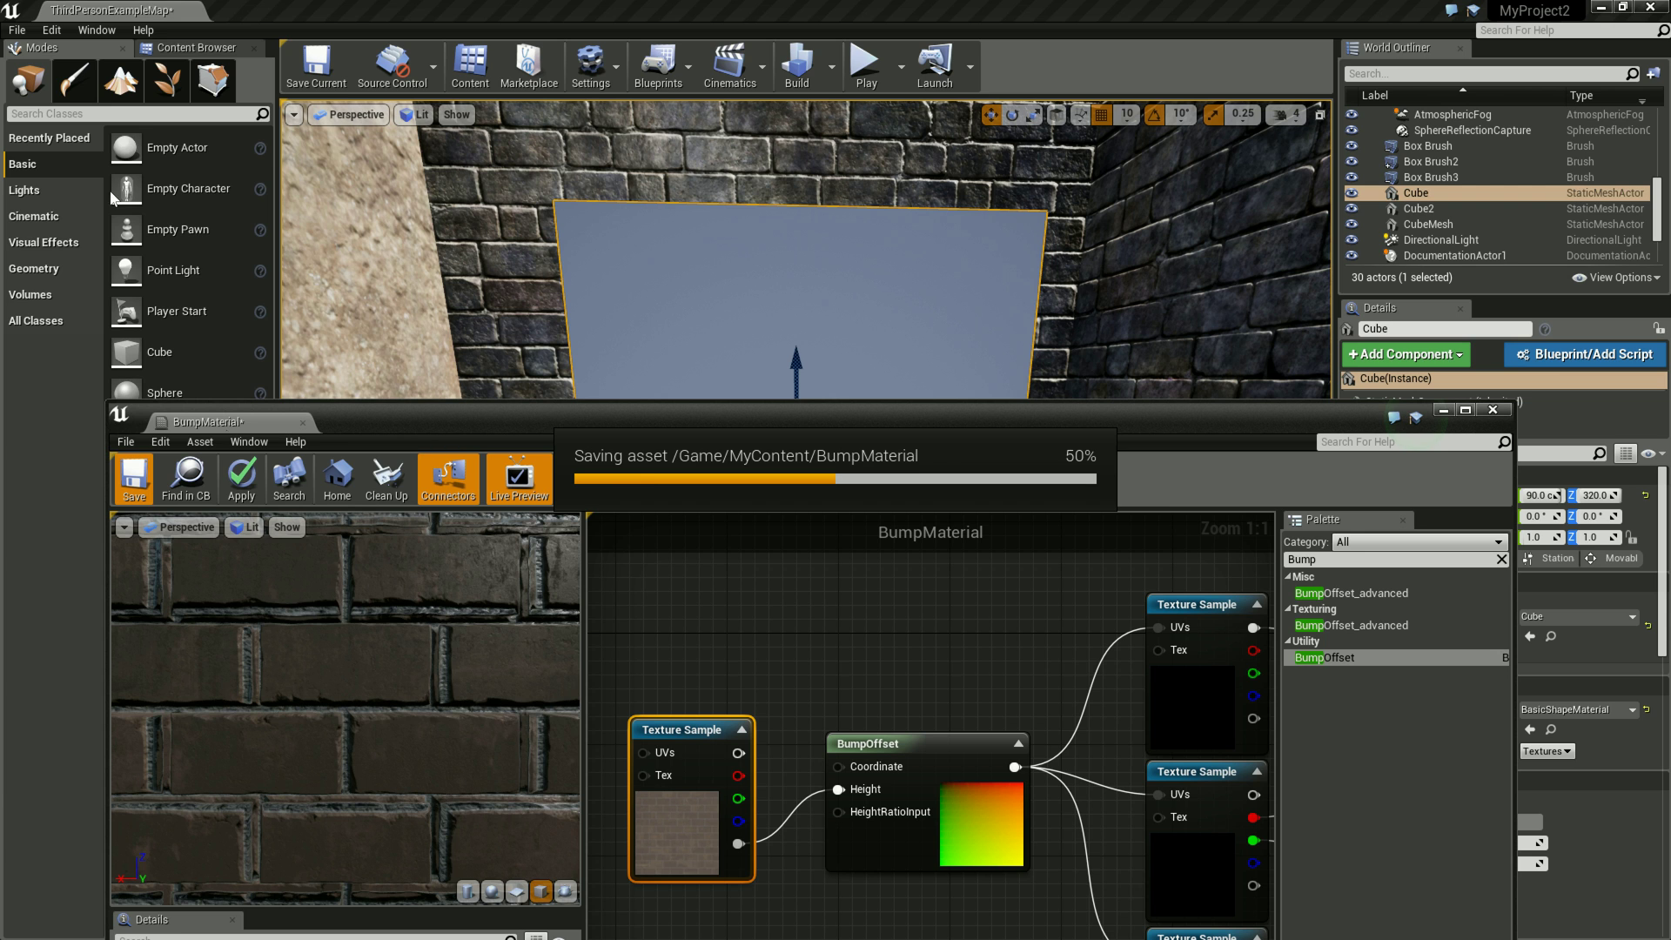
left_click(196, 48)
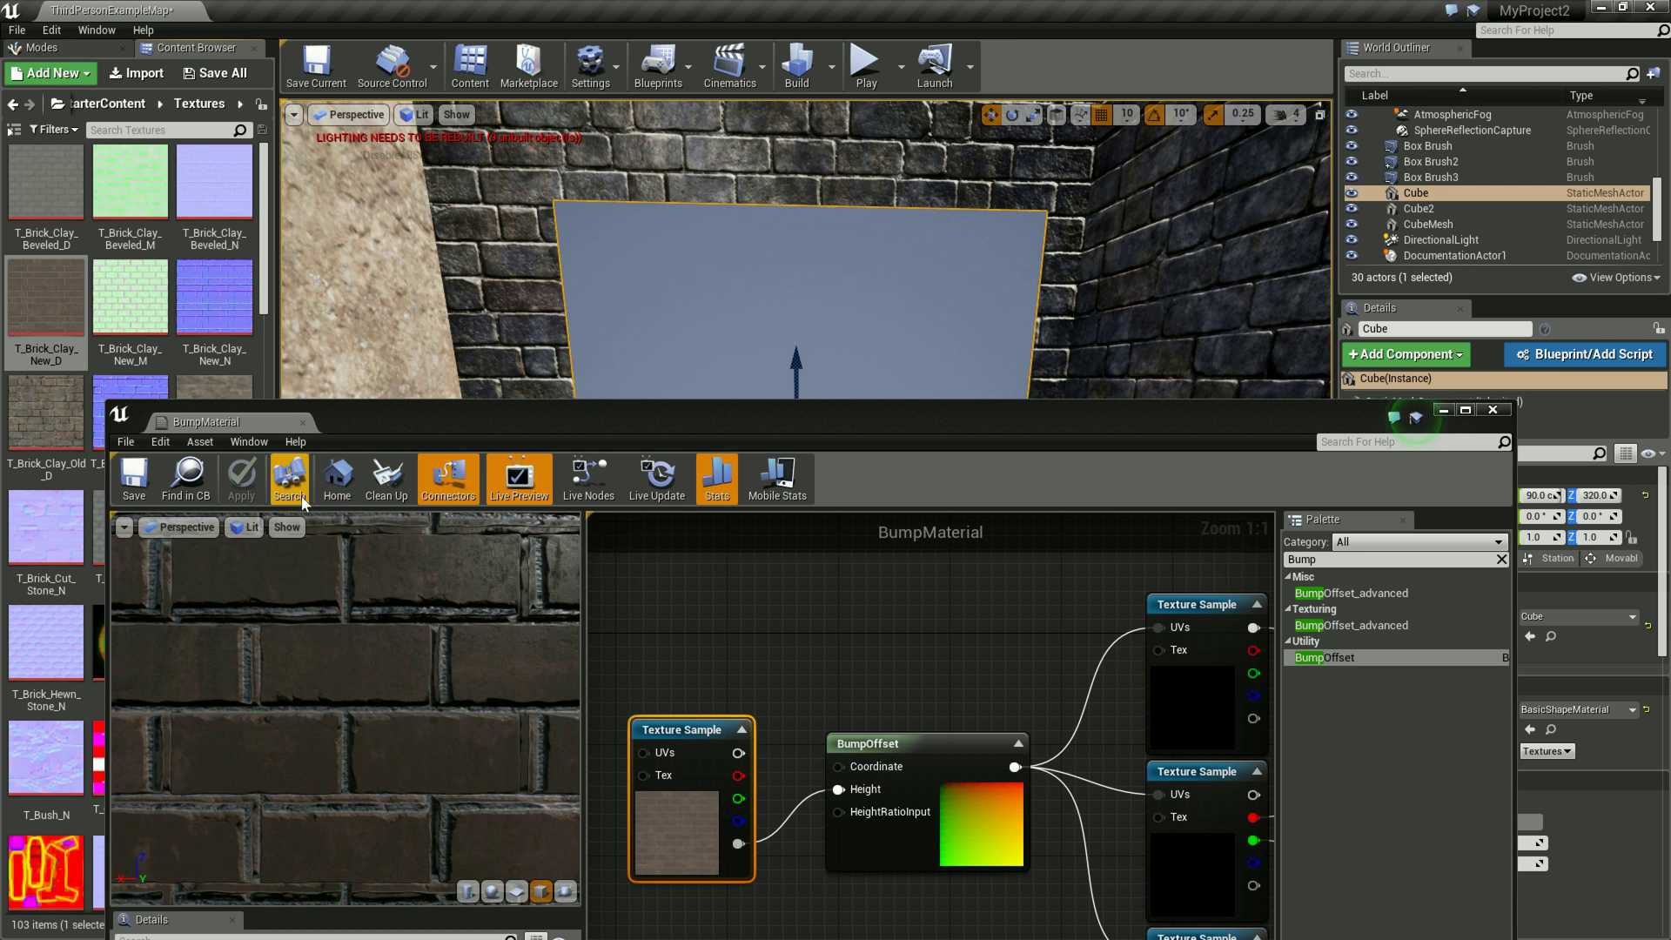
Step: Drag BumpMaterial from Content > MyContent onto the new cube and orbit to view its brick faces
key("alt+F4")
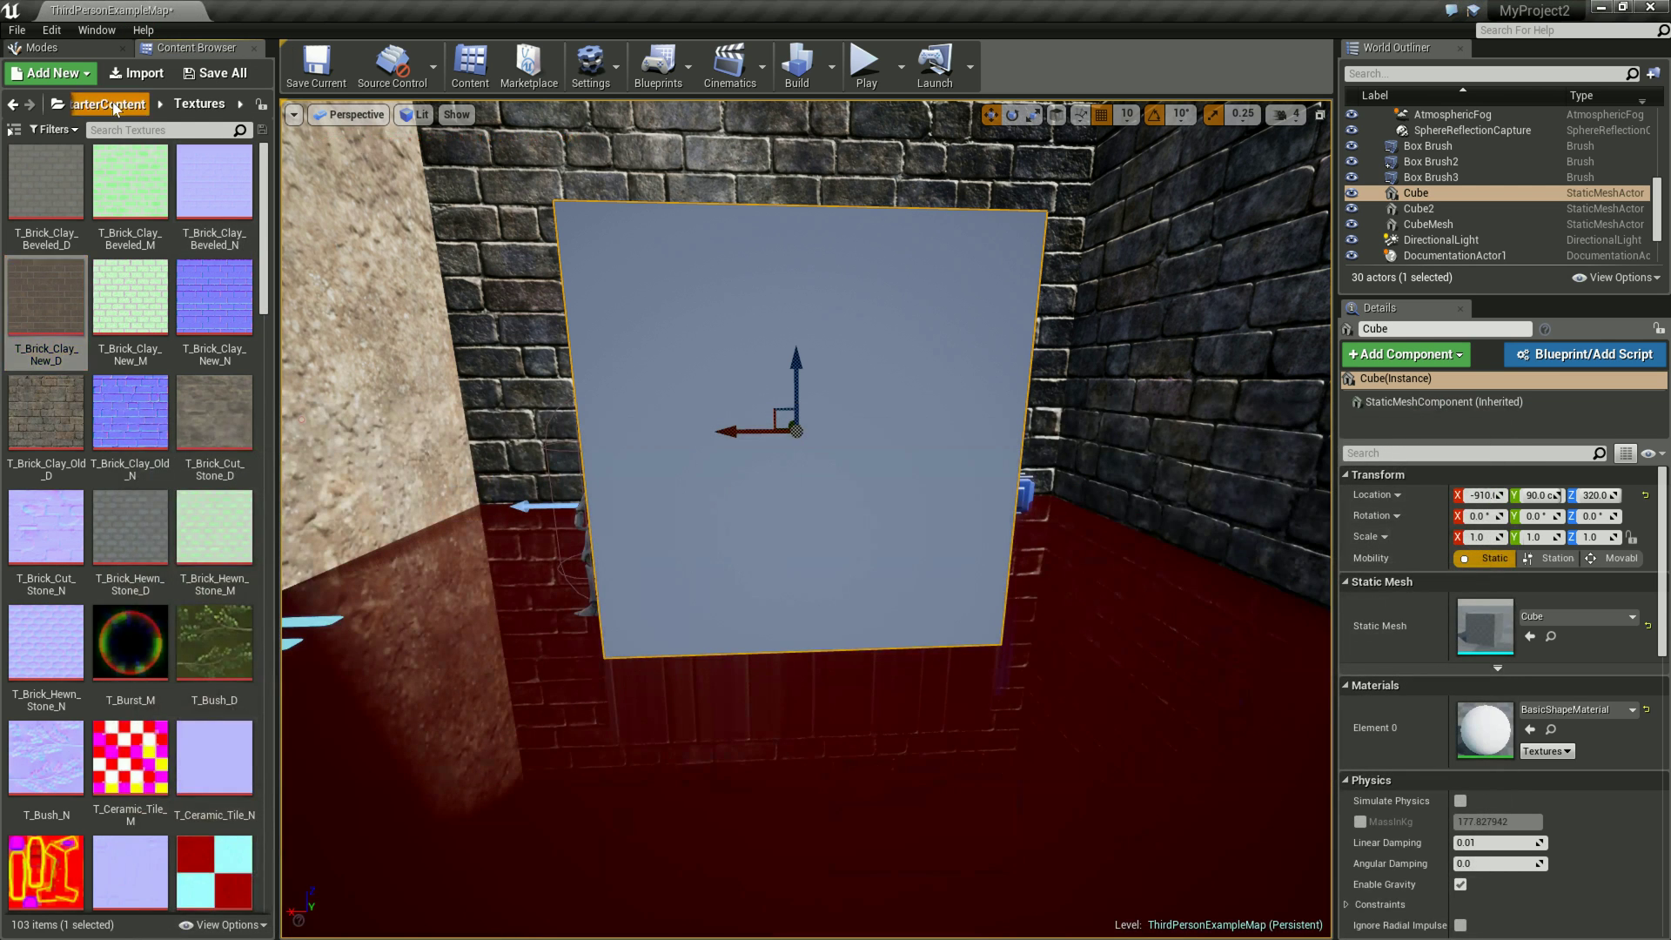
left_click(114, 107)
left_click(96, 103)
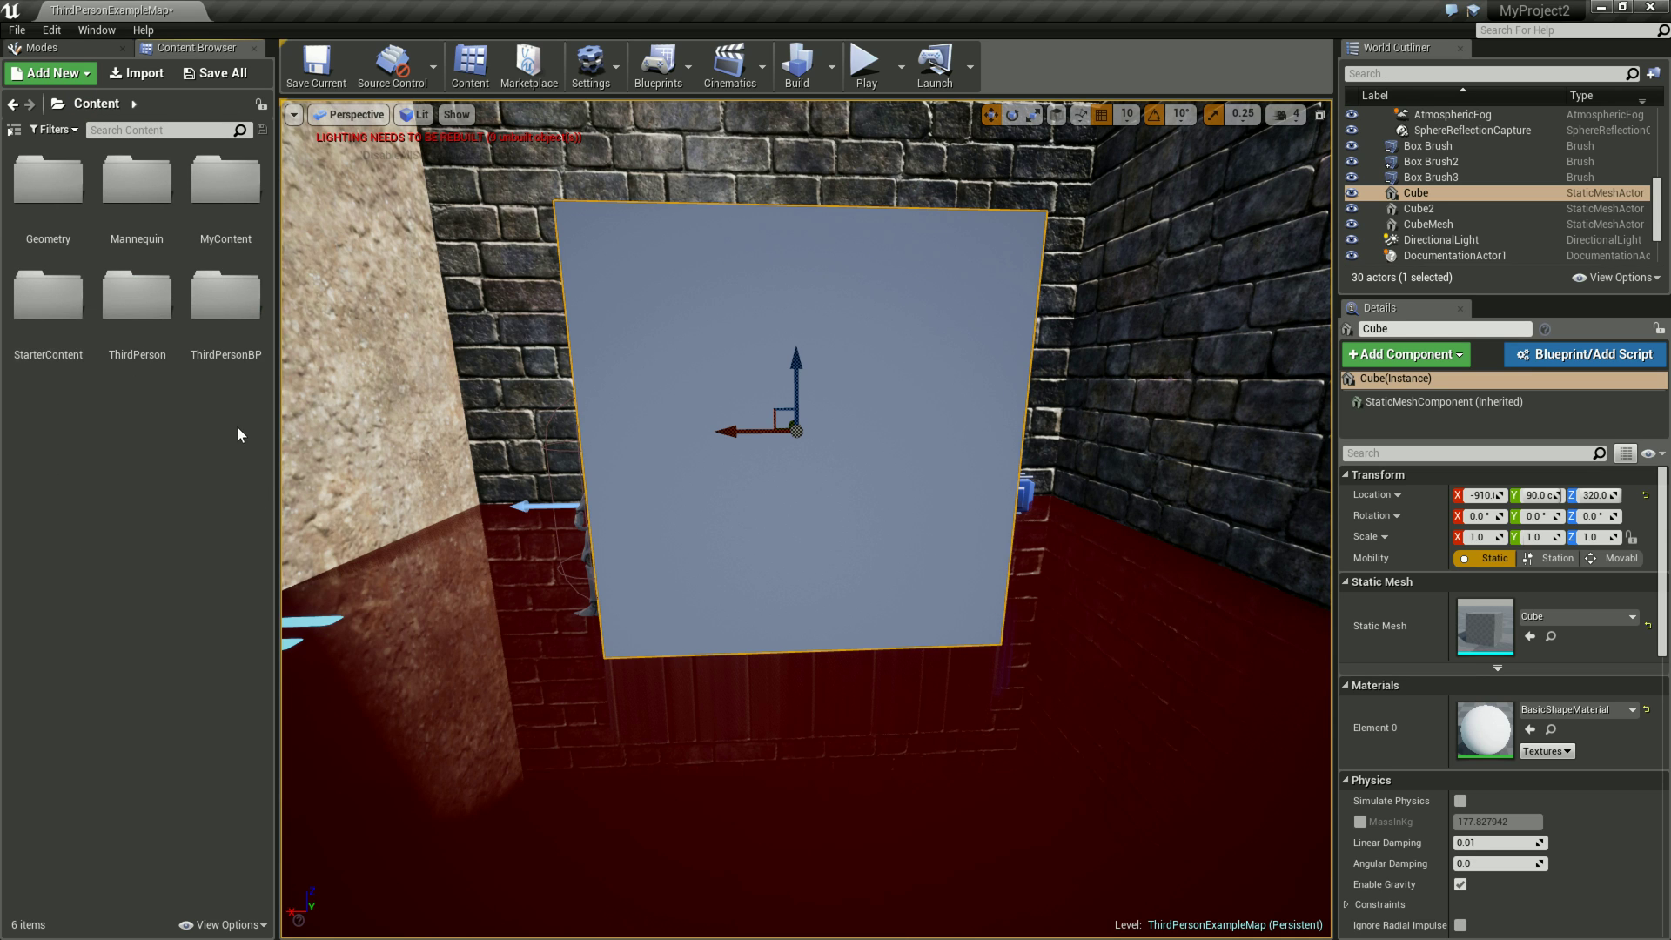
double_click(233, 222)
left_click_drag(46, 183, 858, 478)
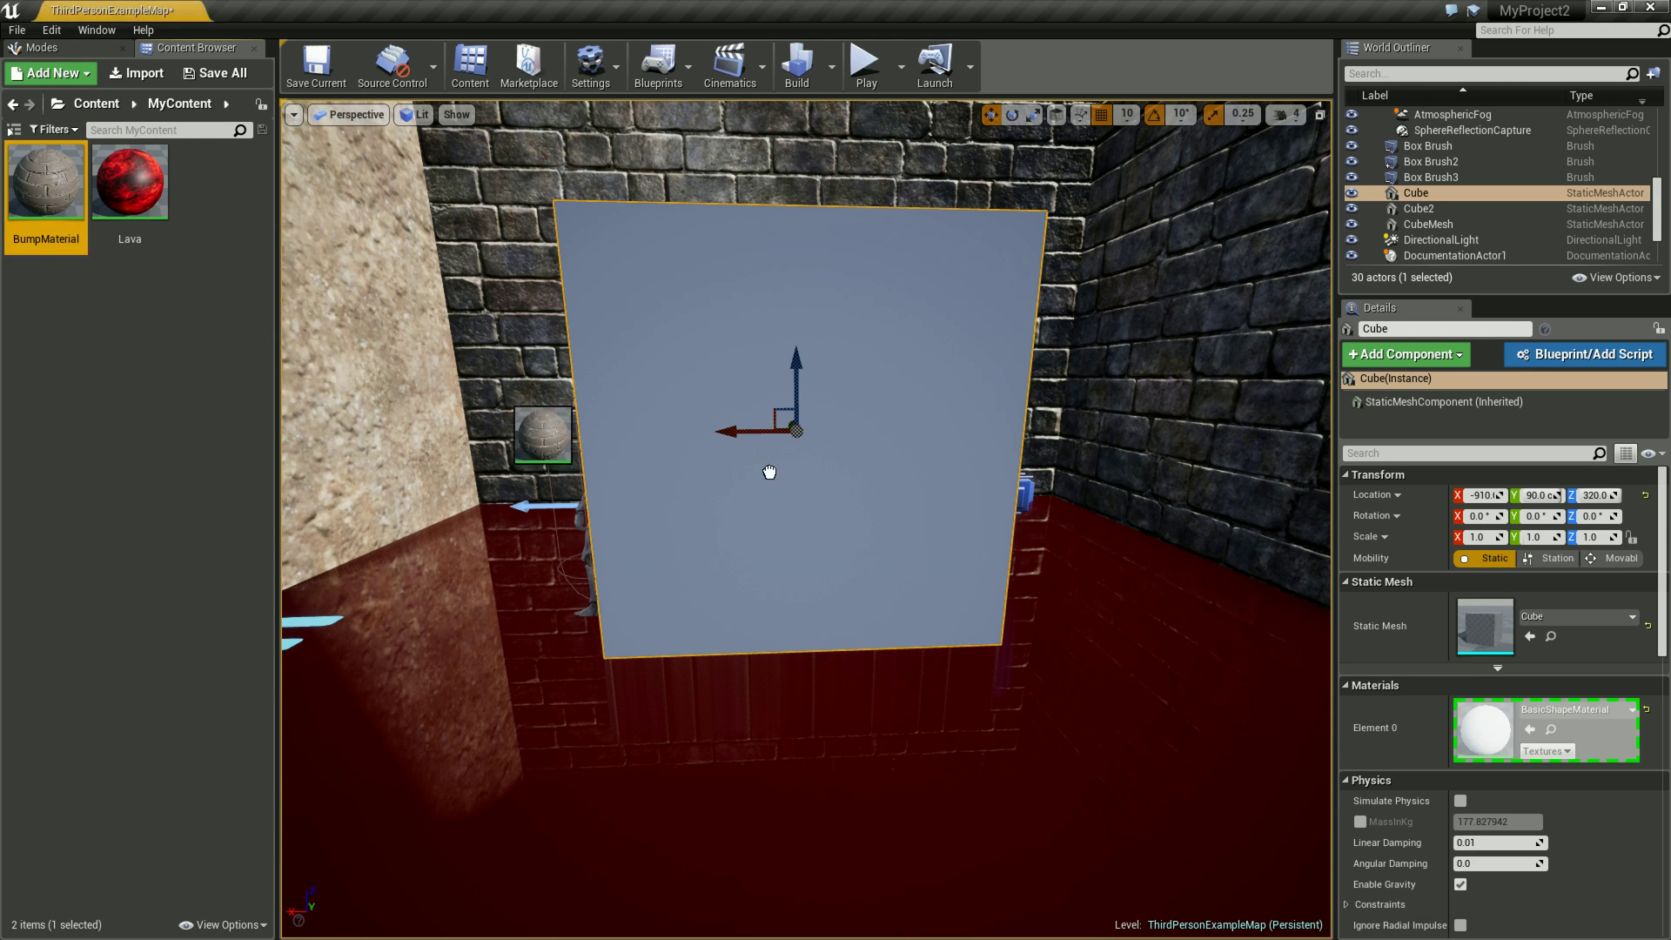
mouse_move(901, 585)
left_mouse_down("alt")
mouse_move(915, 560)
mouse_move(837, 576)
mouse_move(930, 551)
mouse_move(713, 485)
mouse_move(801, 523)
left_mouse_up("alt")
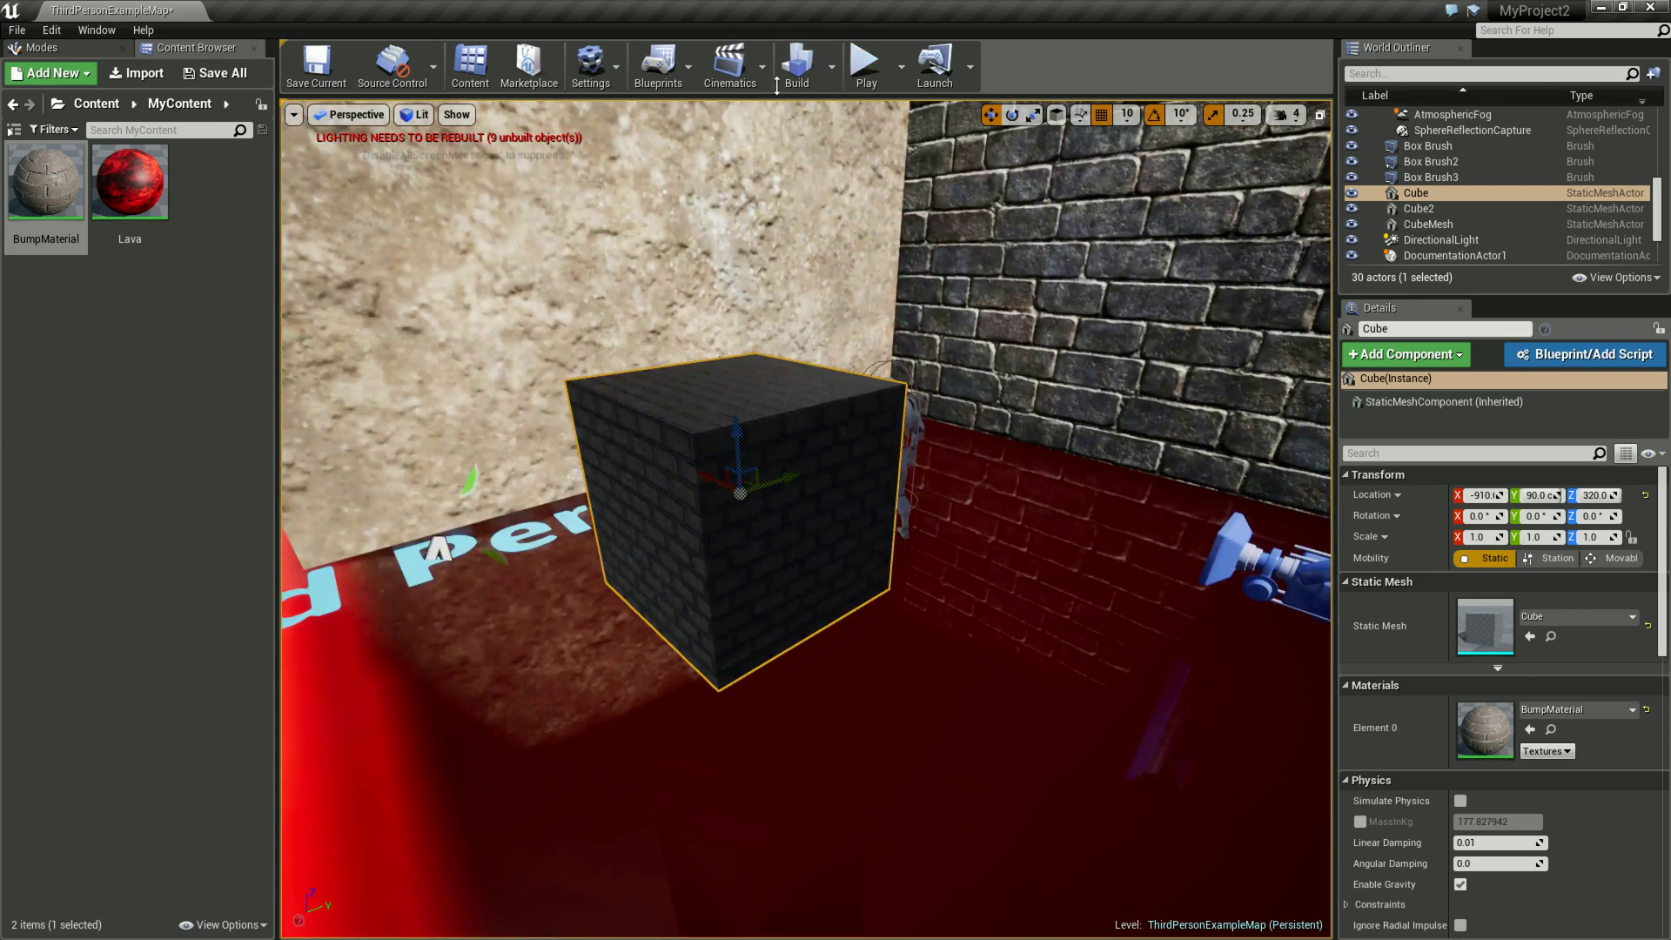
Step: Rebuild only the level's lighting, then select the floor instead of the cube
left_click(831, 66)
left_click(879, 115)
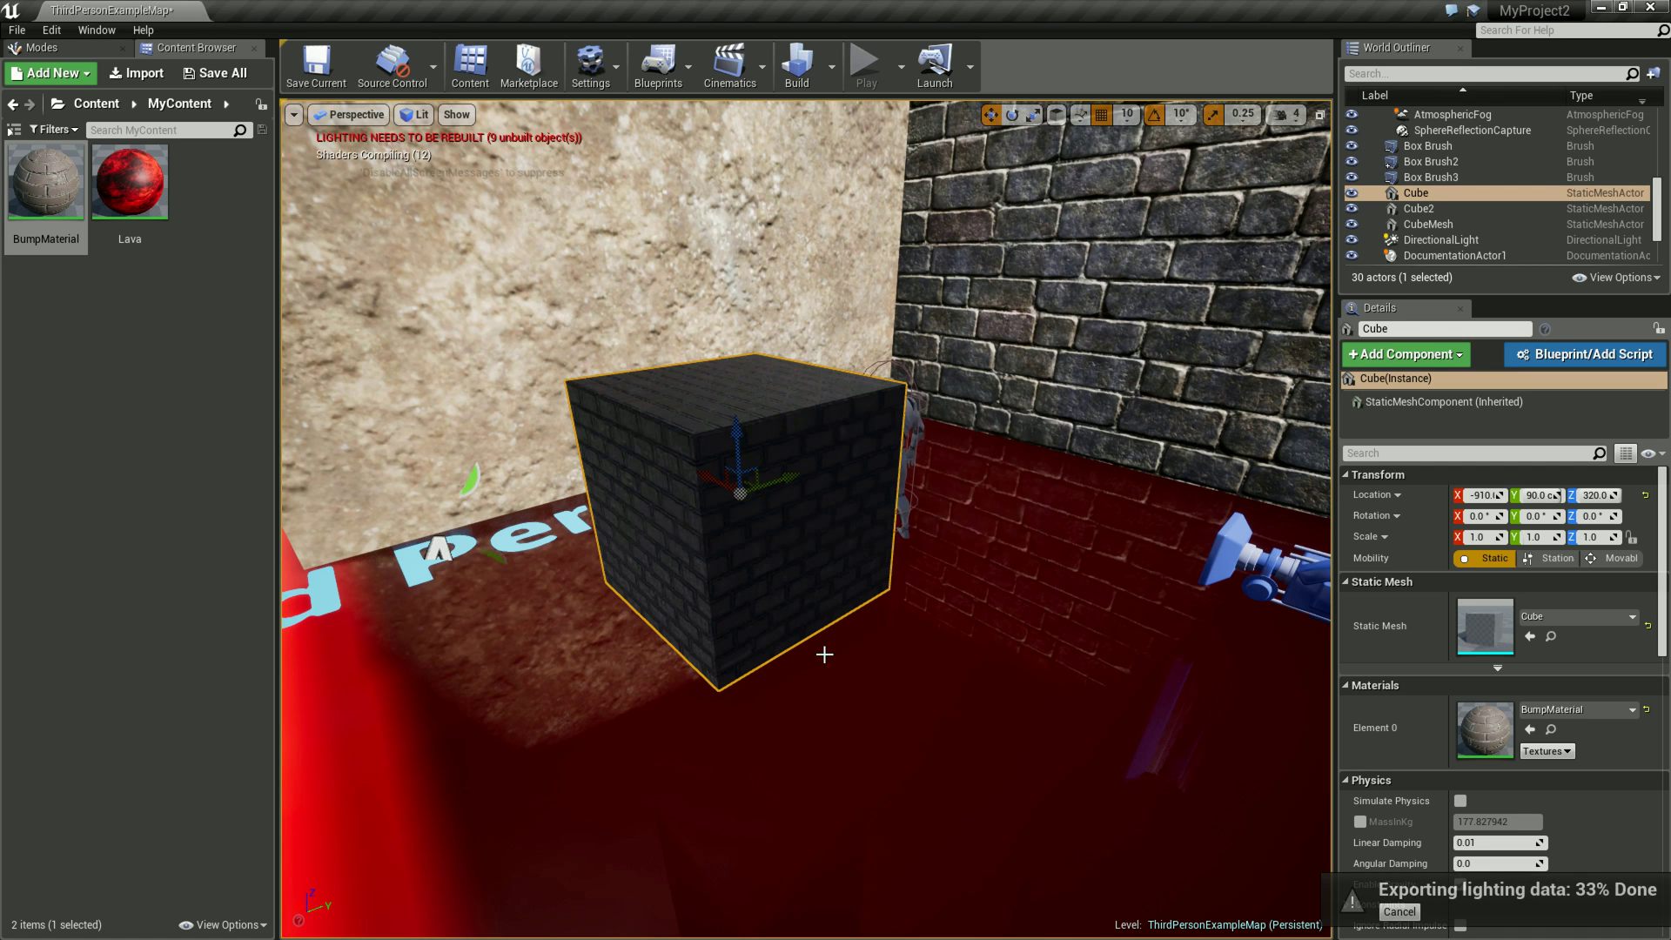
right_click(863, 680)
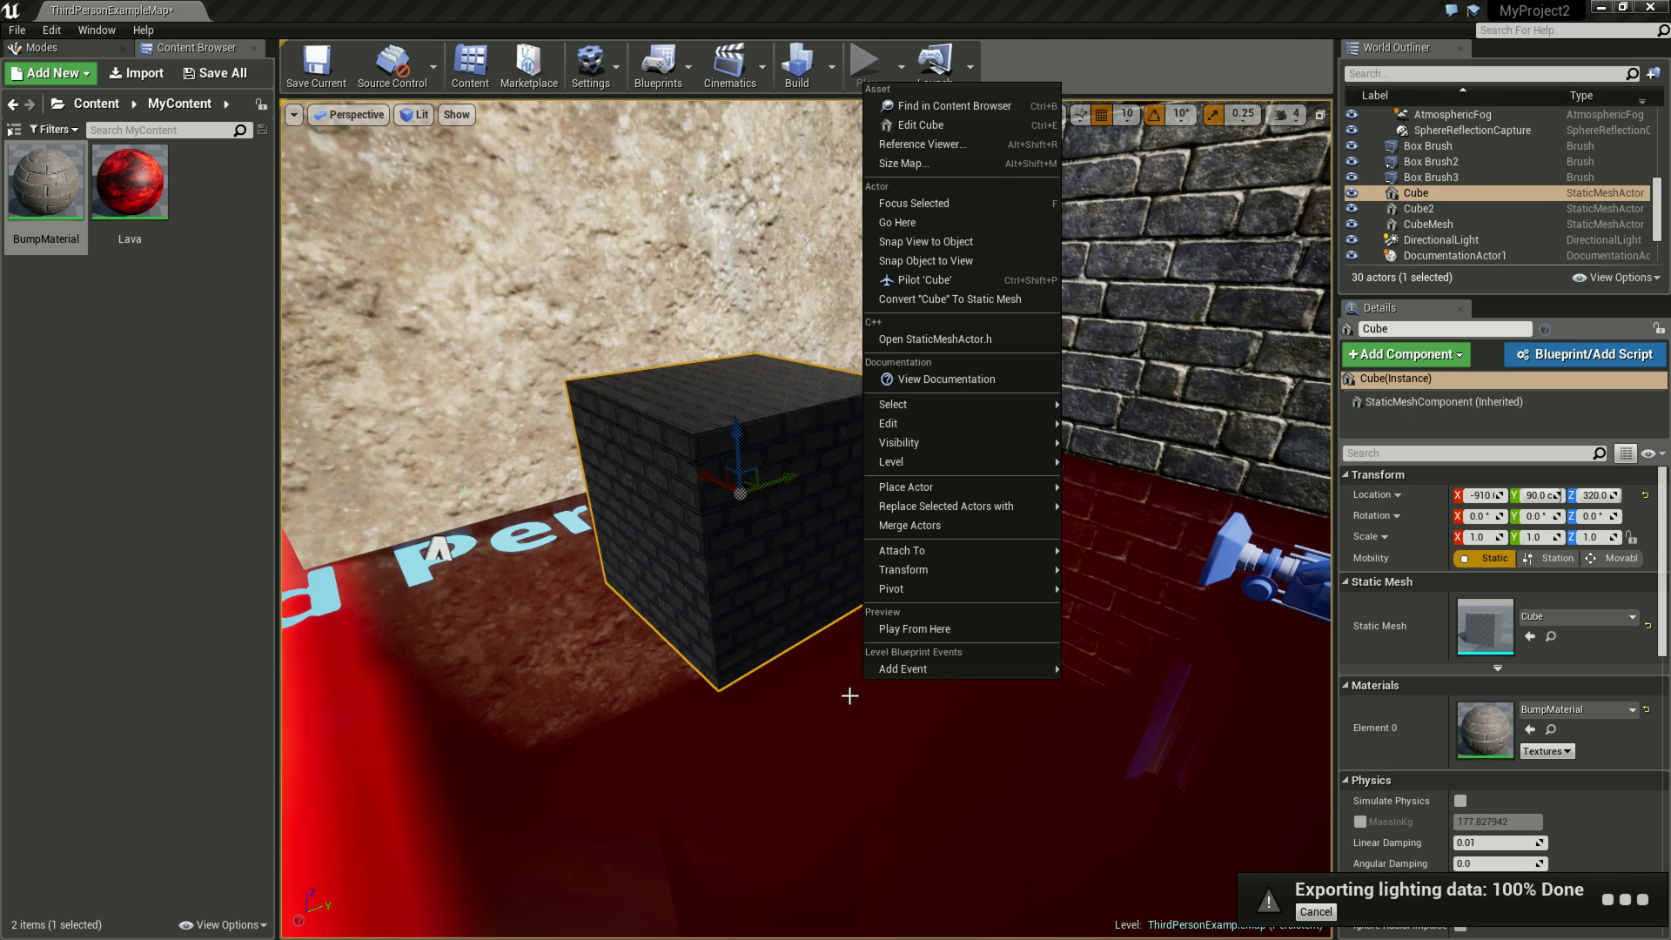
left_click(793, 726)
Step: Angle the view down over the floor and reopen BumpMaterial from the Content Browser
mouse_move(790, 712)
left_mouse_down()
mouse_move(851, 679)
mouse_move(873, 686)
left_mouse_up()
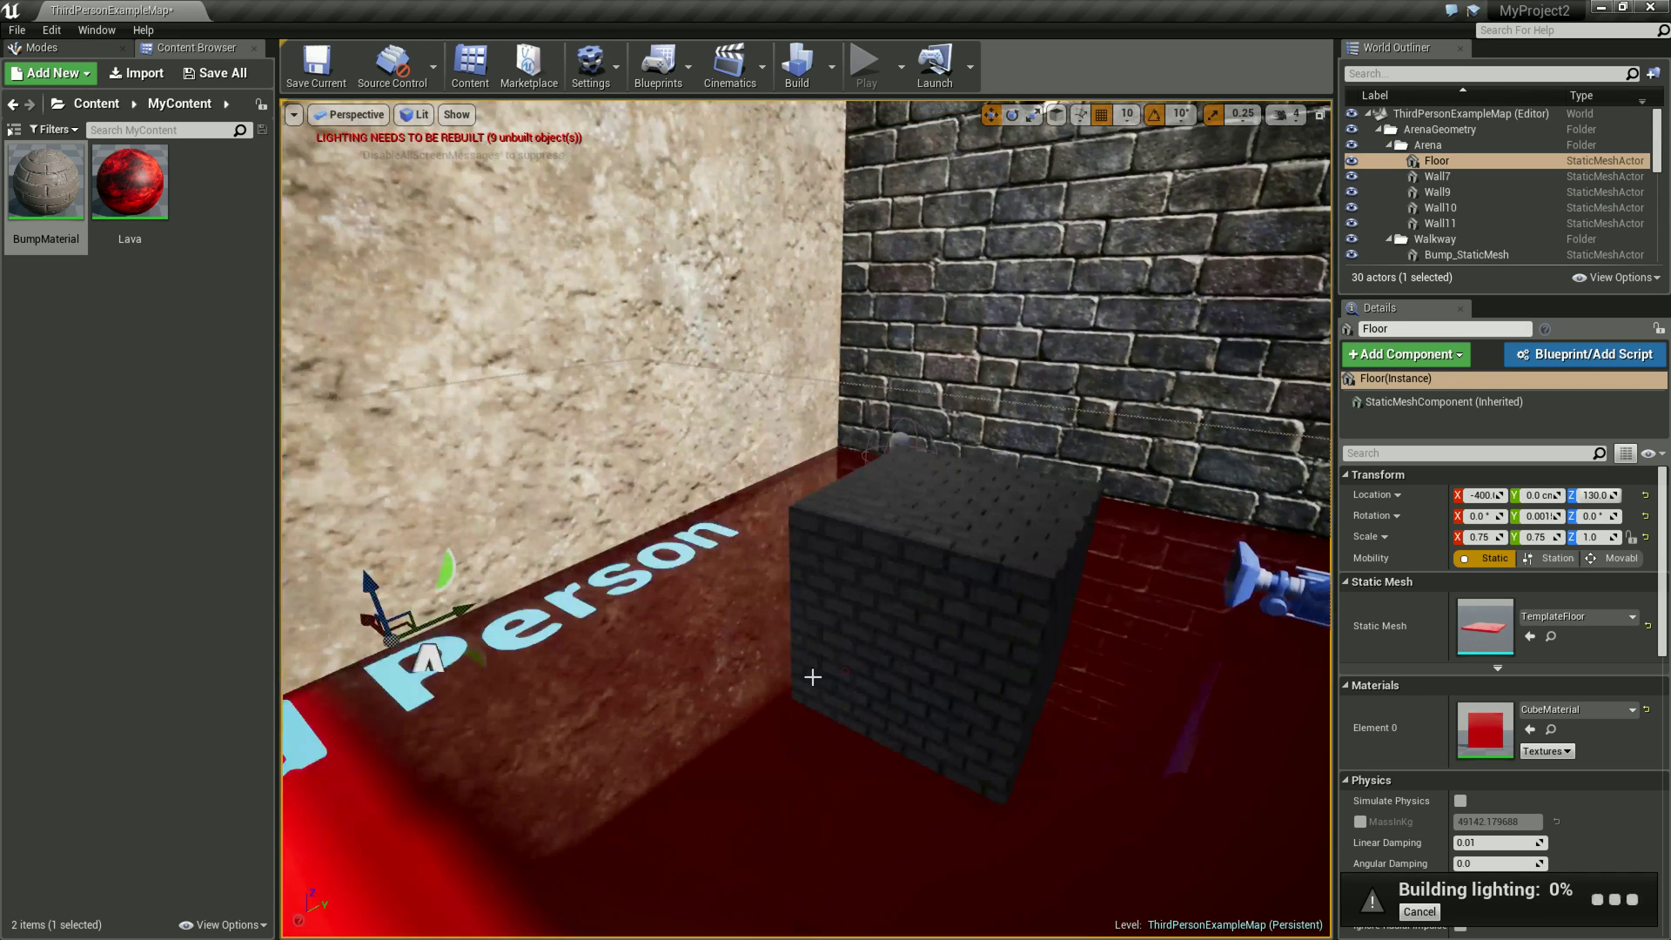
scroll(873, 687, "down", 3)
scroll(884, 712, "down", 3)
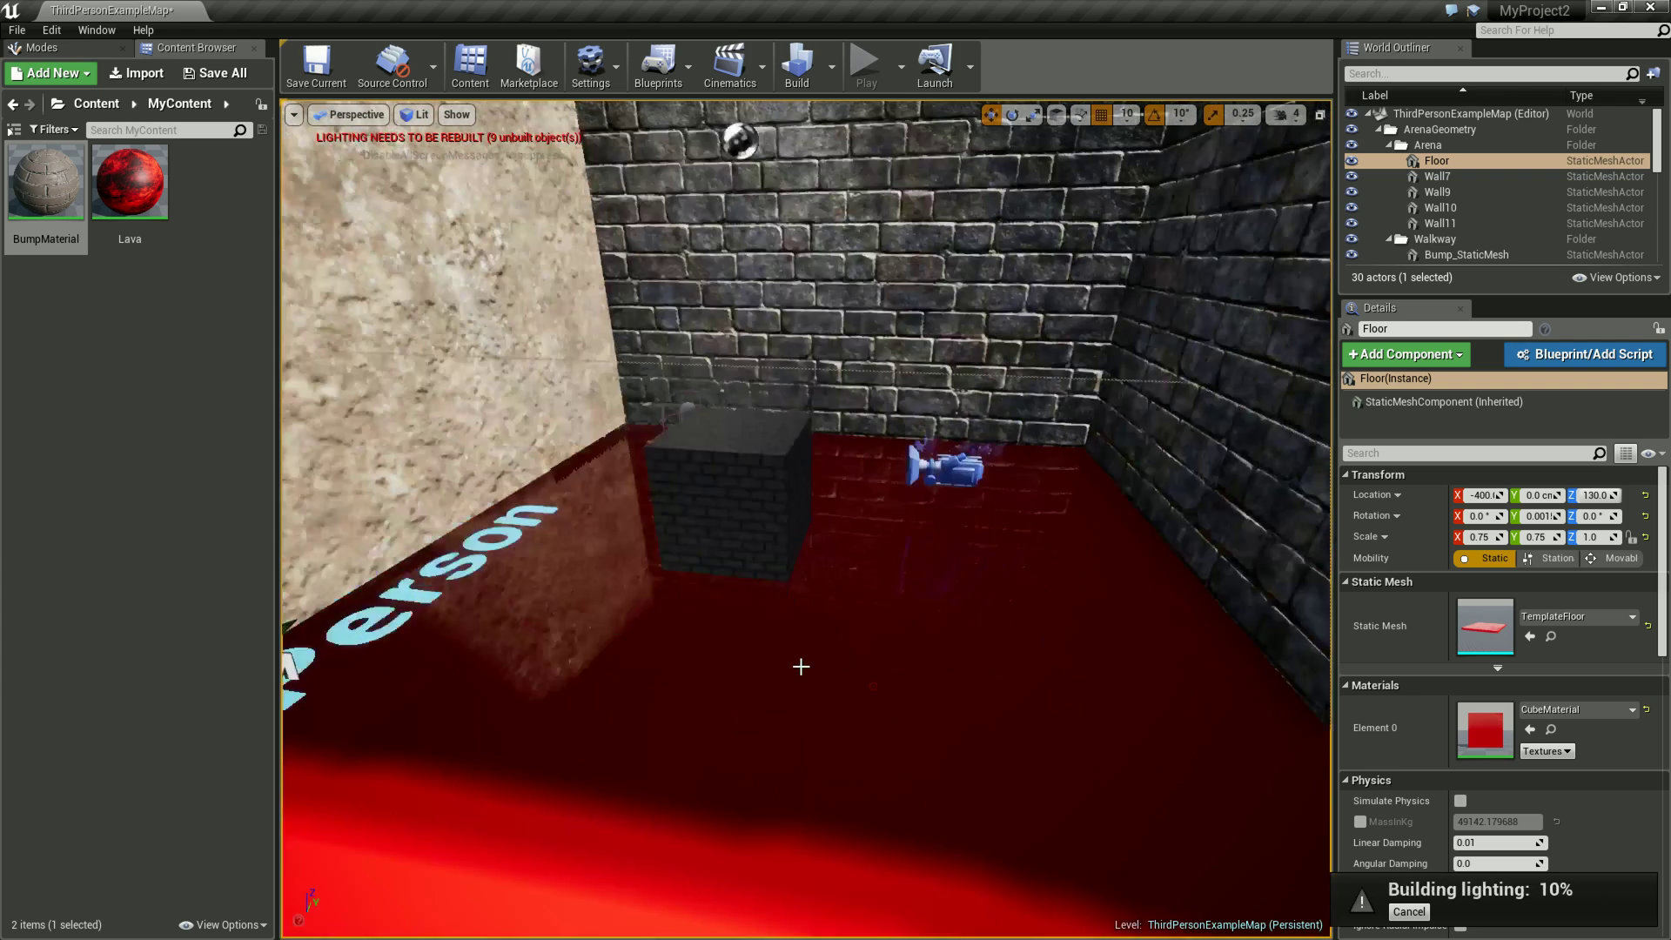
scroll(798, 671, "down", 2)
scroll(791, 664, "down", 2)
right_click_drag(782, 672, 757, 705)
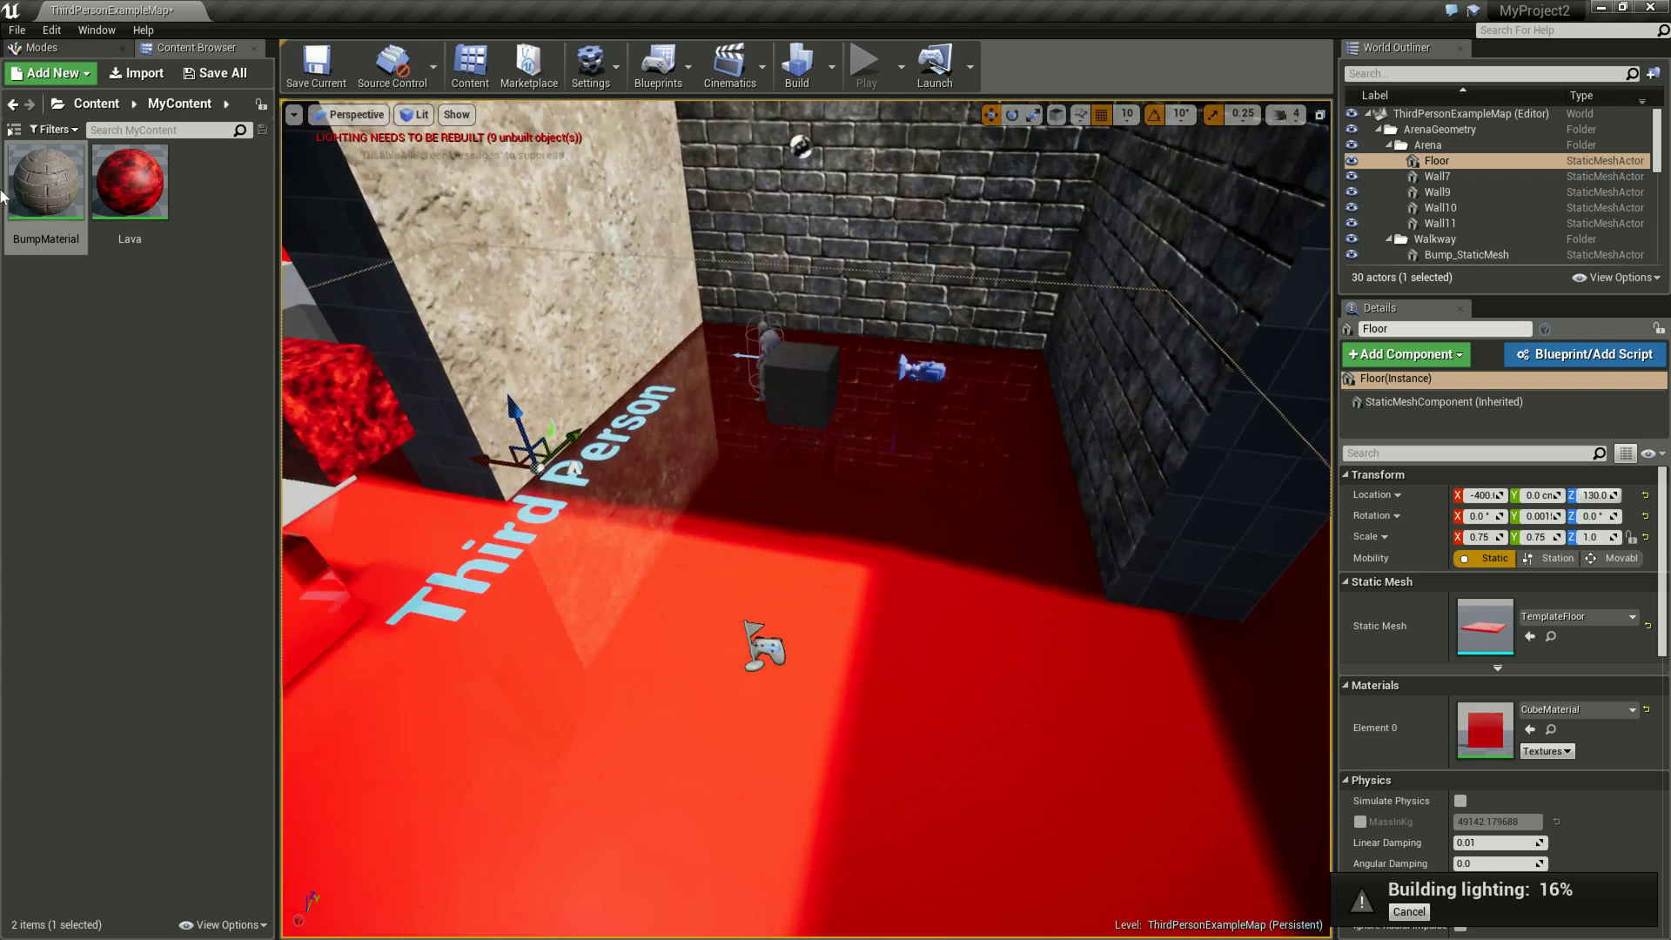
double_click(76, 207)
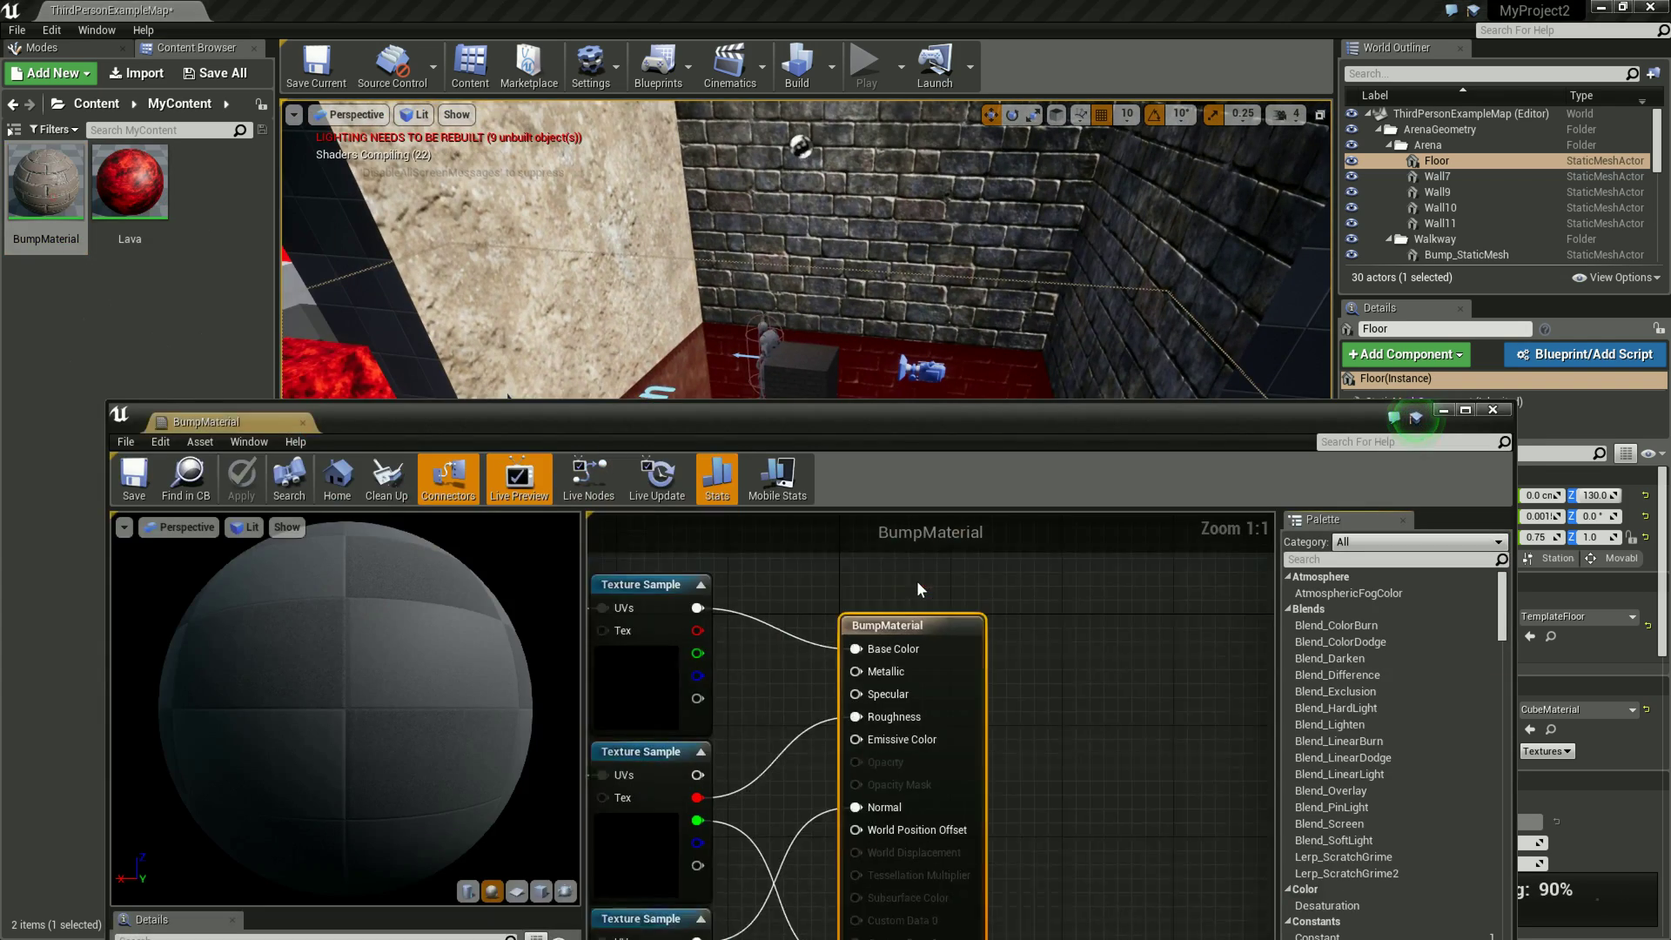
Step: Check the BumpOffset node's Height Ratio of 0.05, then move the material editor down to uncover the level
left_click_drag(937, 425, 883, 122)
right_click_drag(755, 473, 1116, 471)
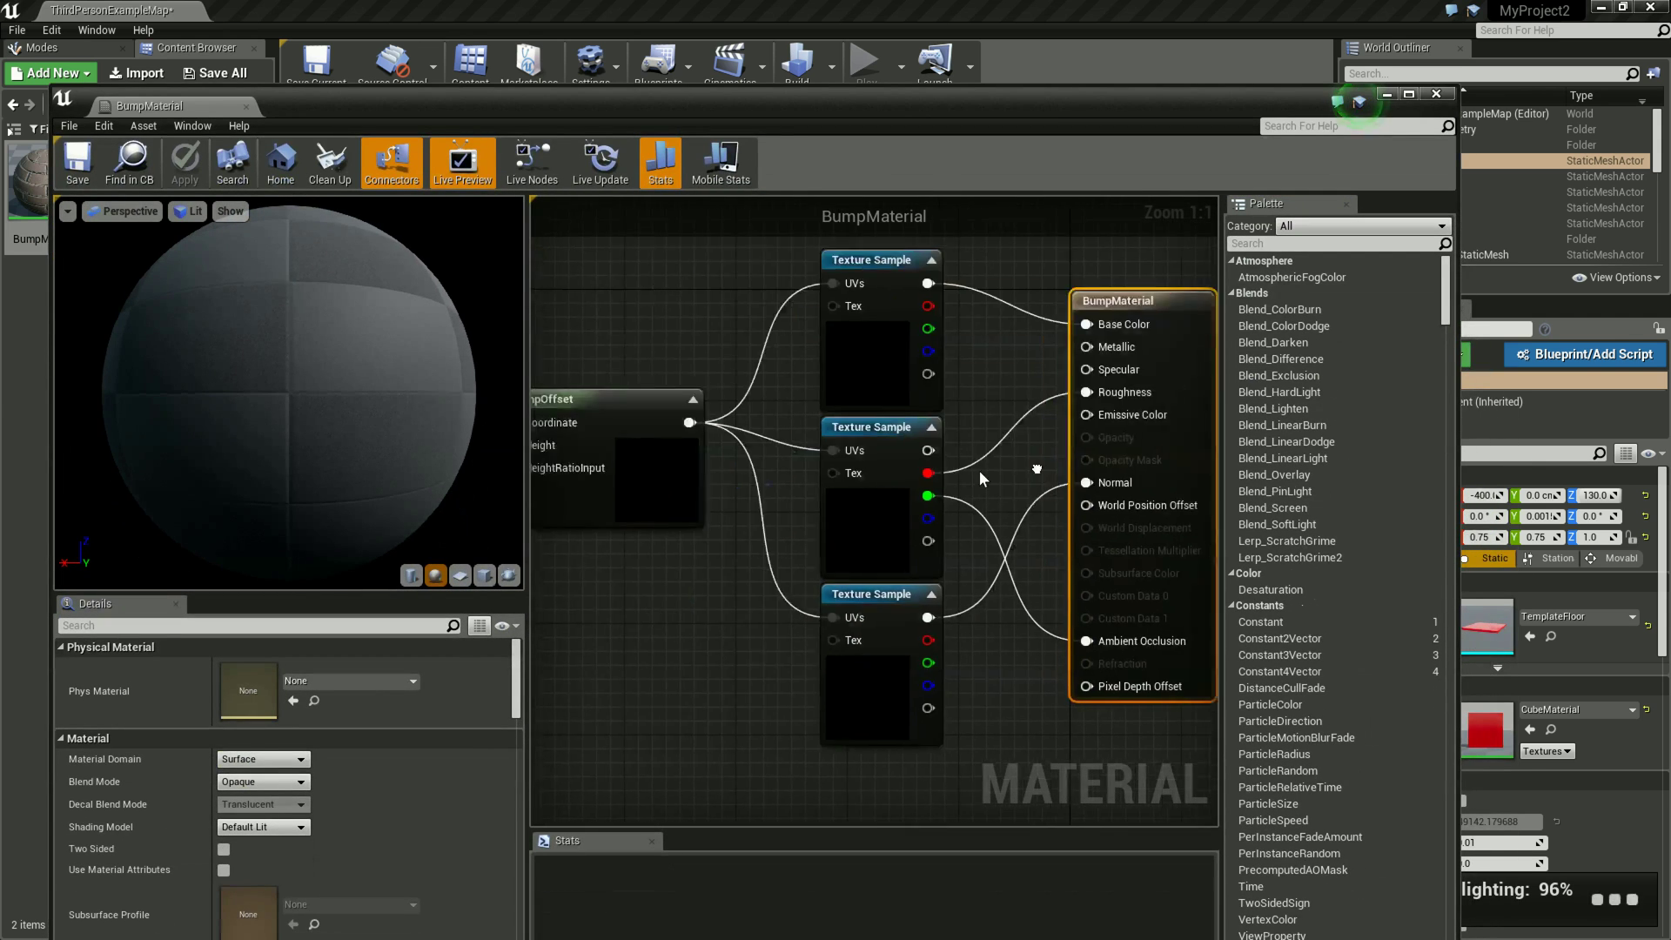
mouse_move(775, 608)
right_mouse_down()
mouse_move(969, 566)
mouse_move(916, 552)
right_mouse_up()
right_click_drag(578, 377, 544, 507)
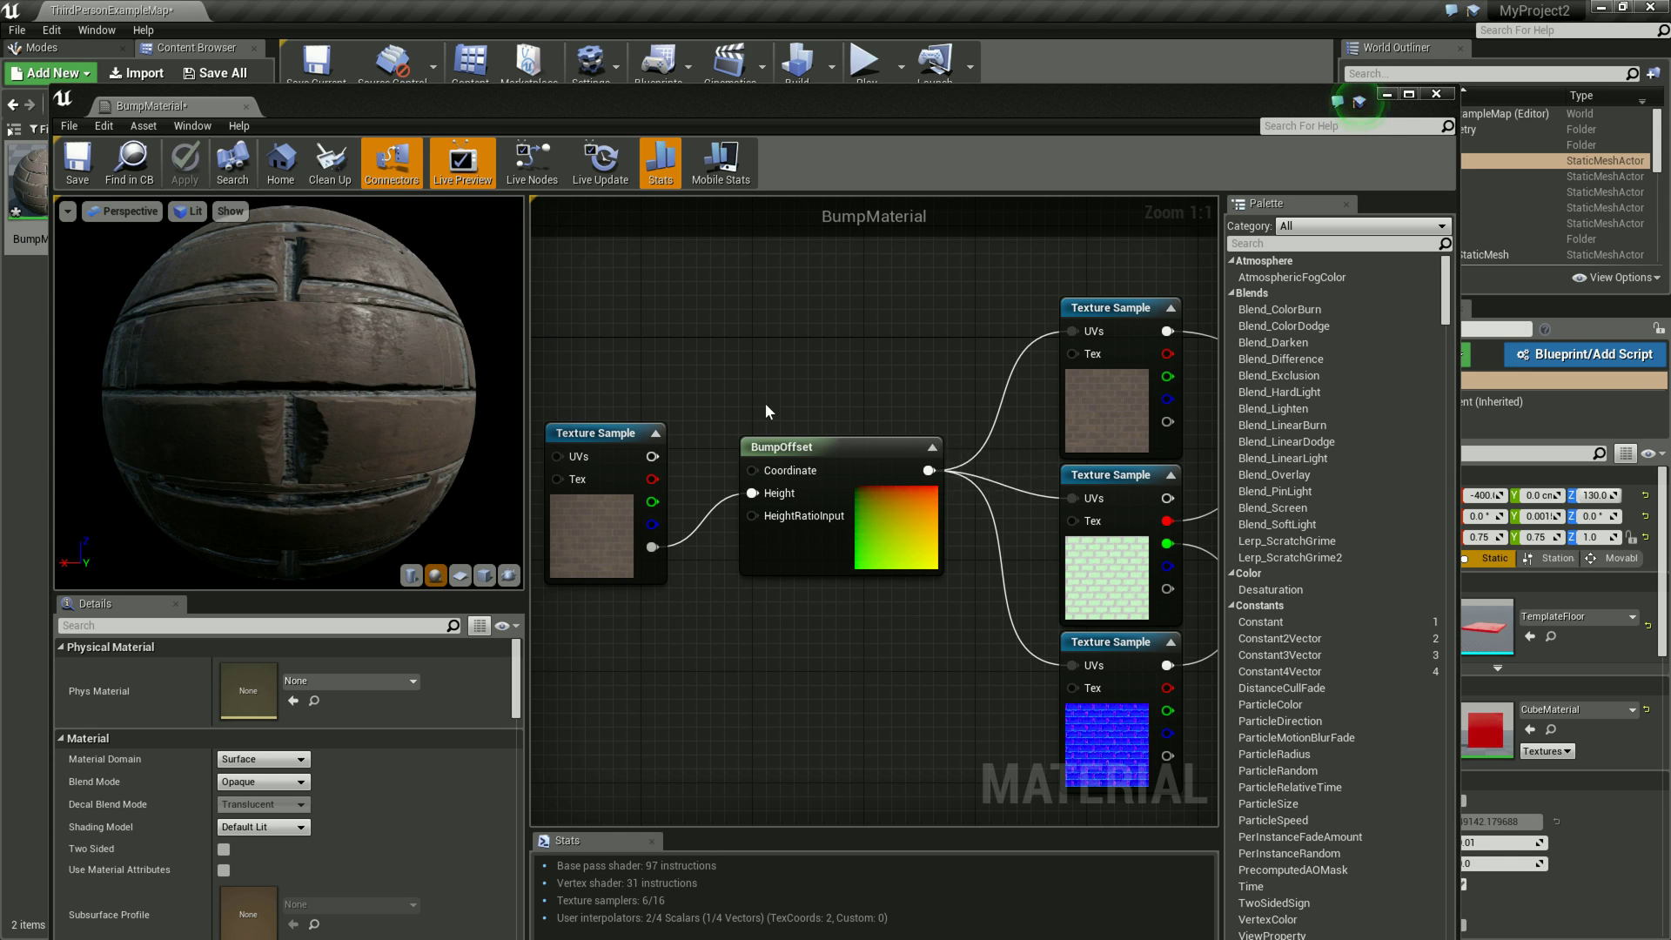
left_click(877, 475)
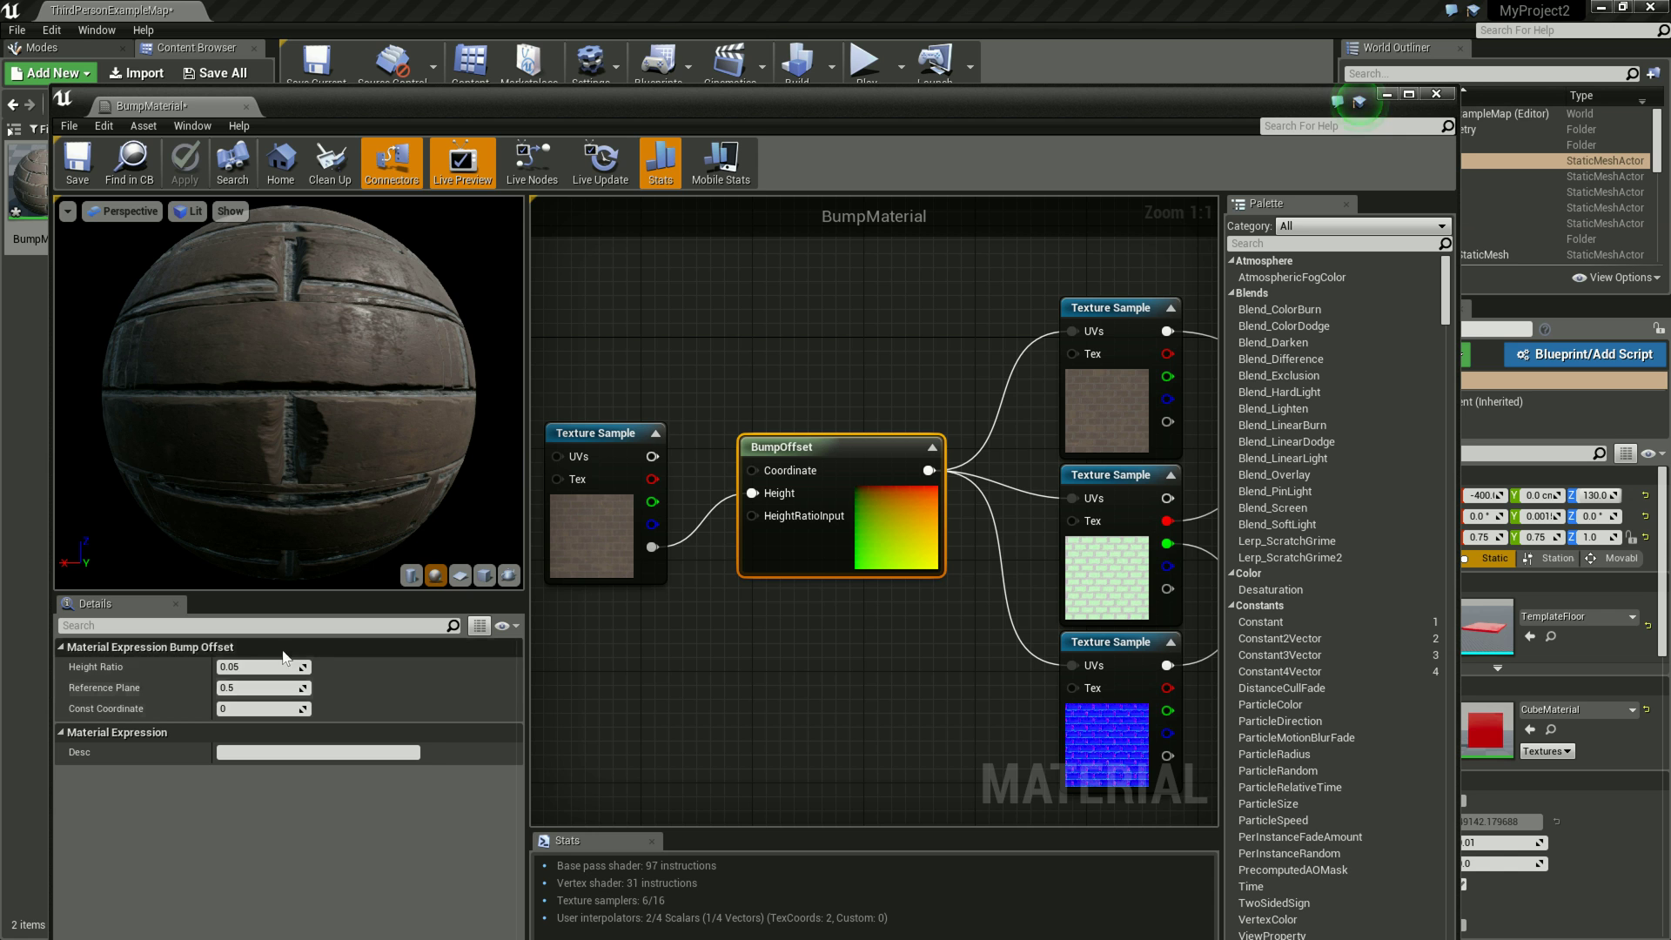
left_click(715, 59)
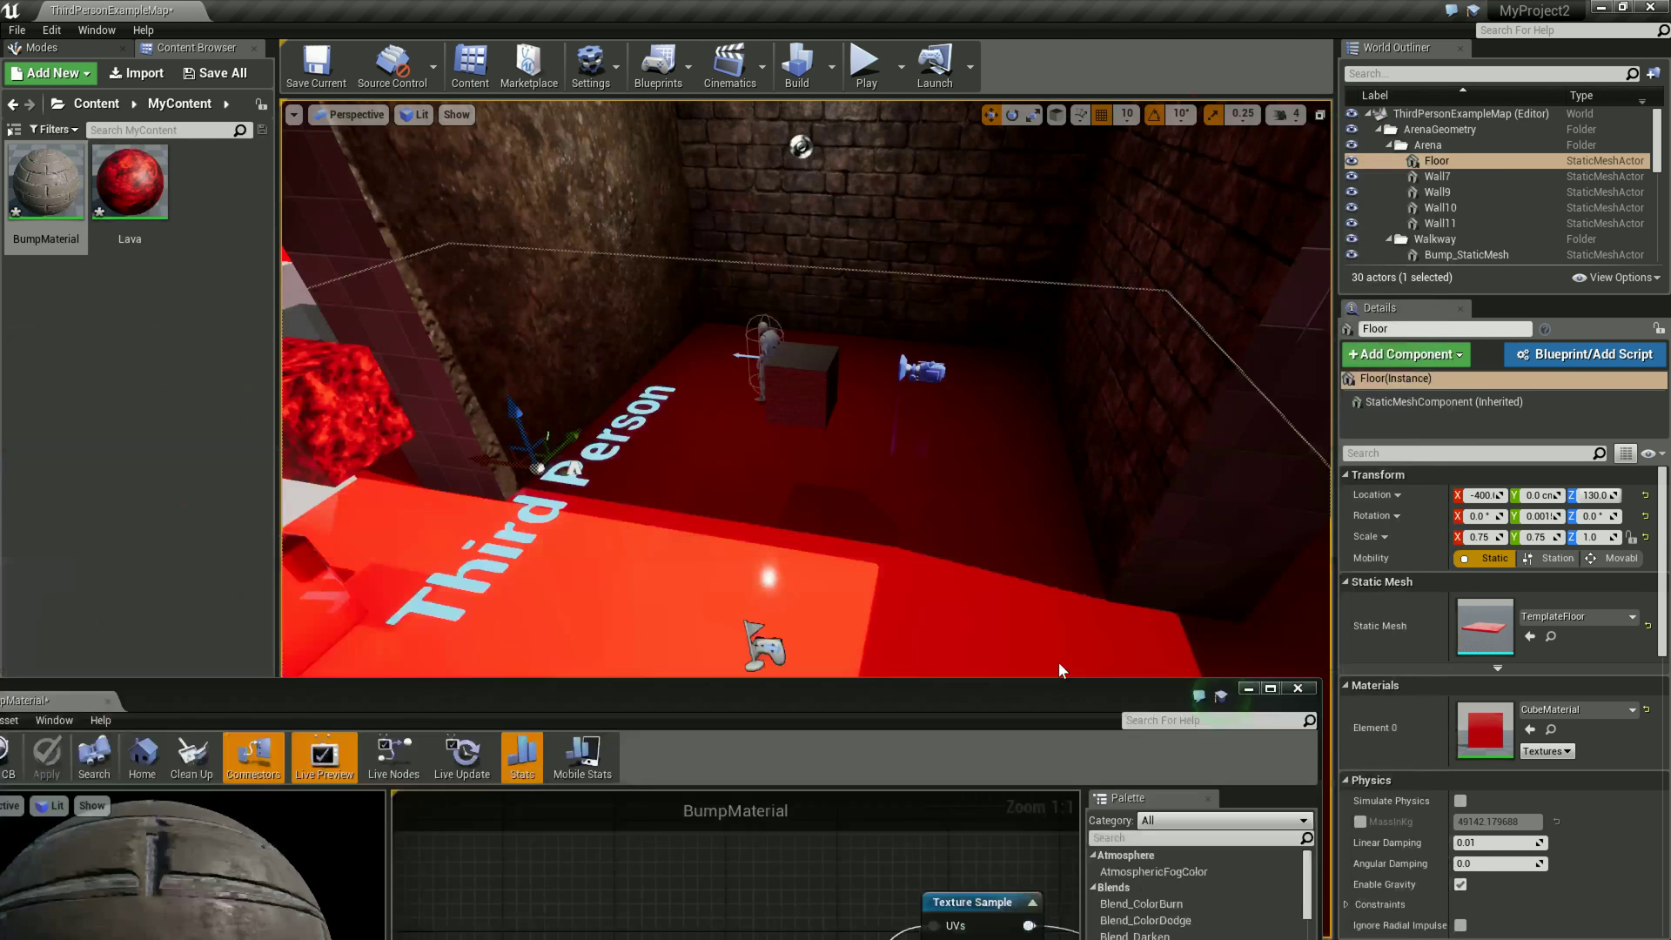
left_click_drag(1208, 114, 1073, 772)
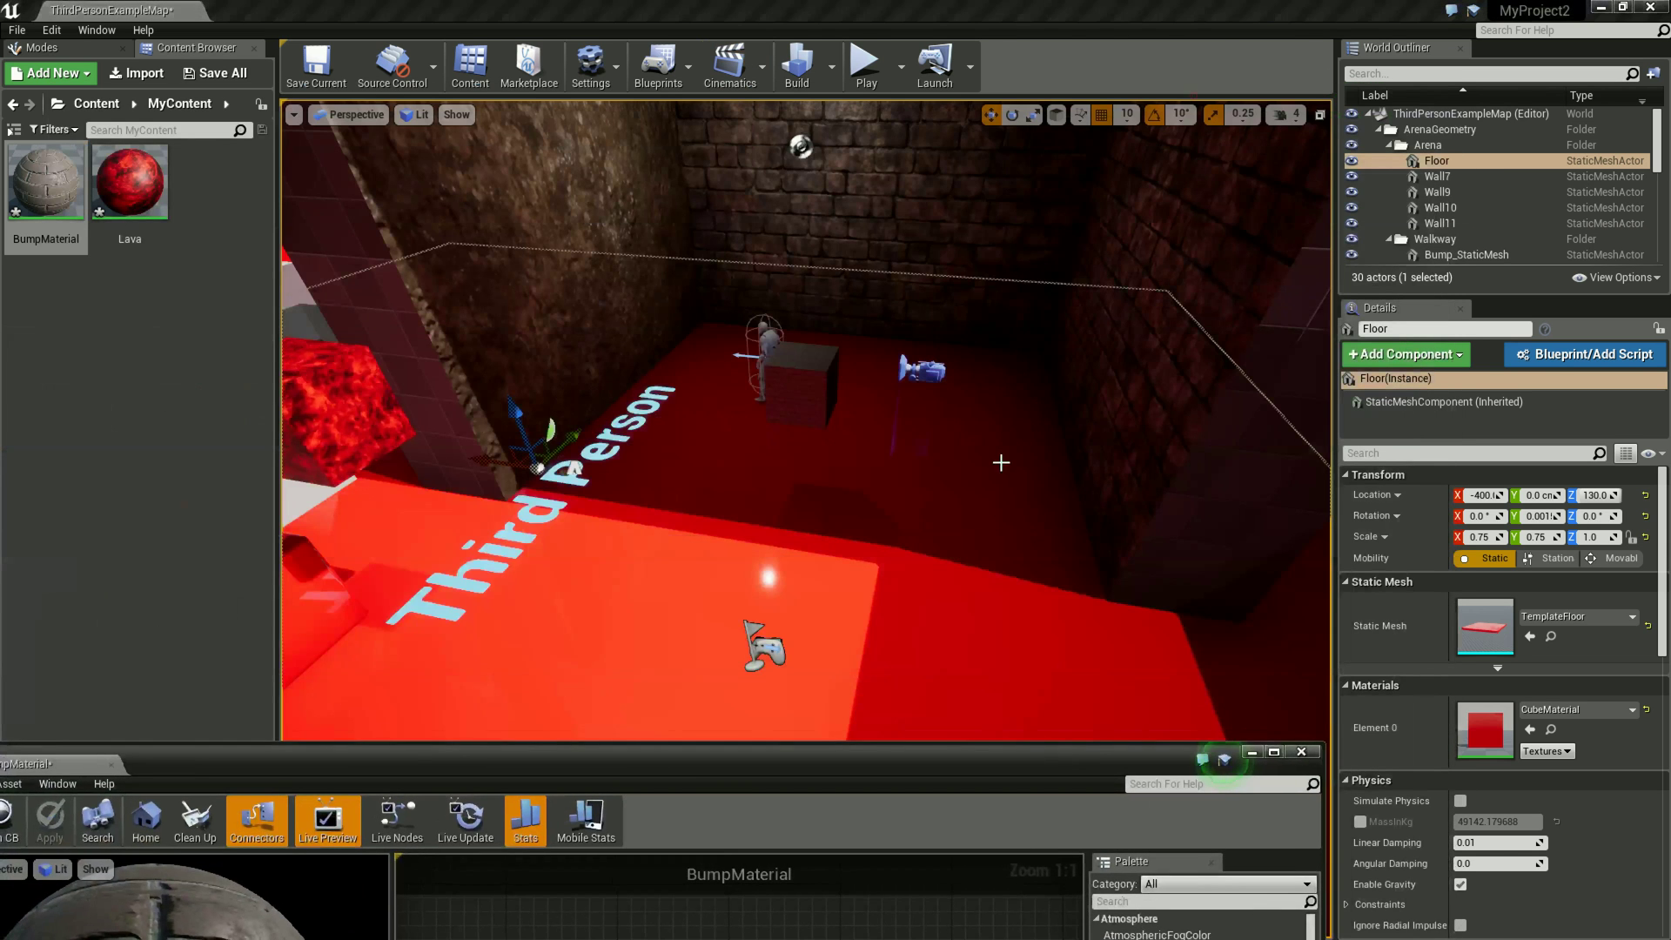
Step: Fly the camera in close to examine the bumpy red brick pillar
scroll(969, 408, "up", 5)
left_click_drag(969, 409, 902, 493)
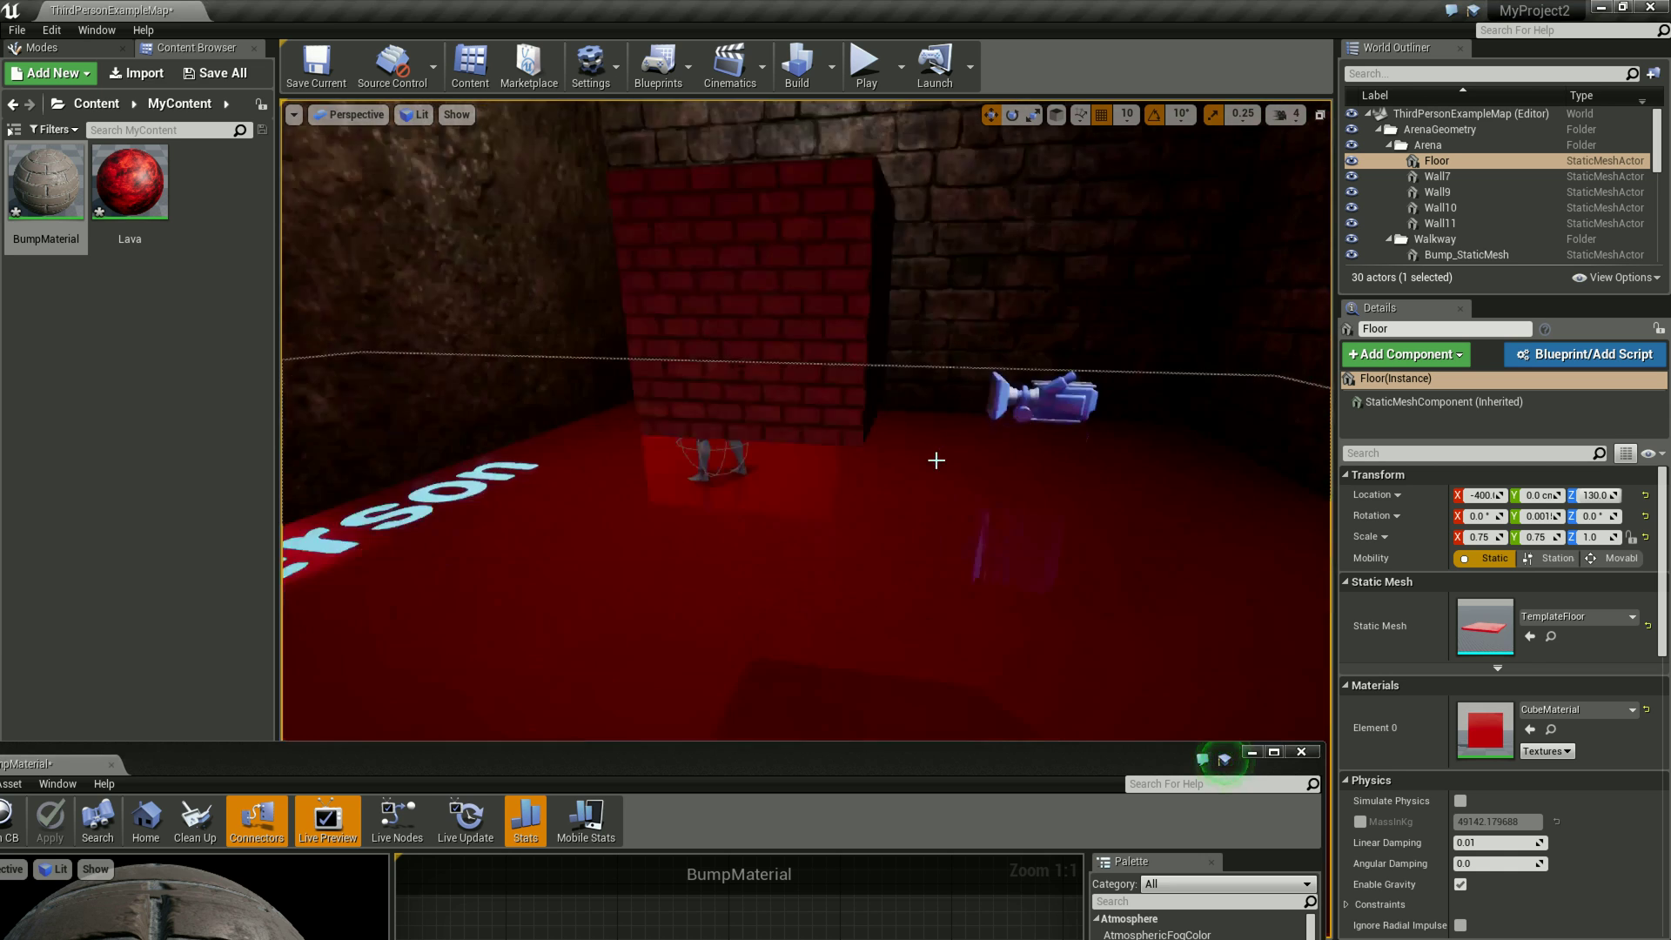
right_click_drag(902, 494, 841, 408)
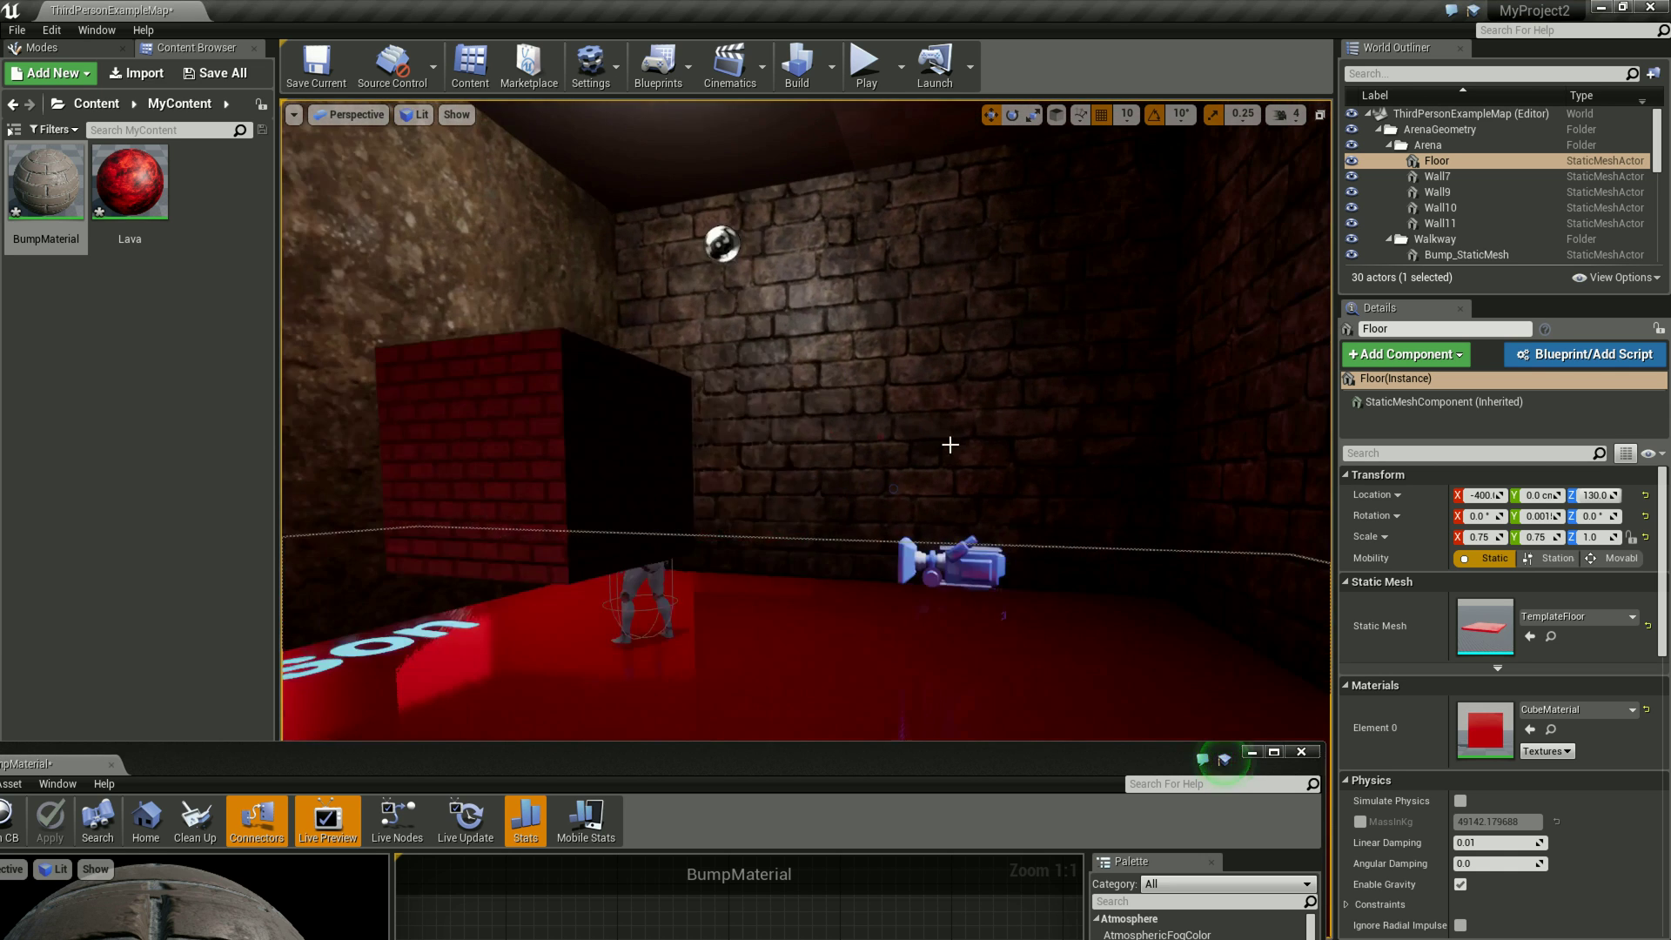
scroll(972, 596, "up", 4)
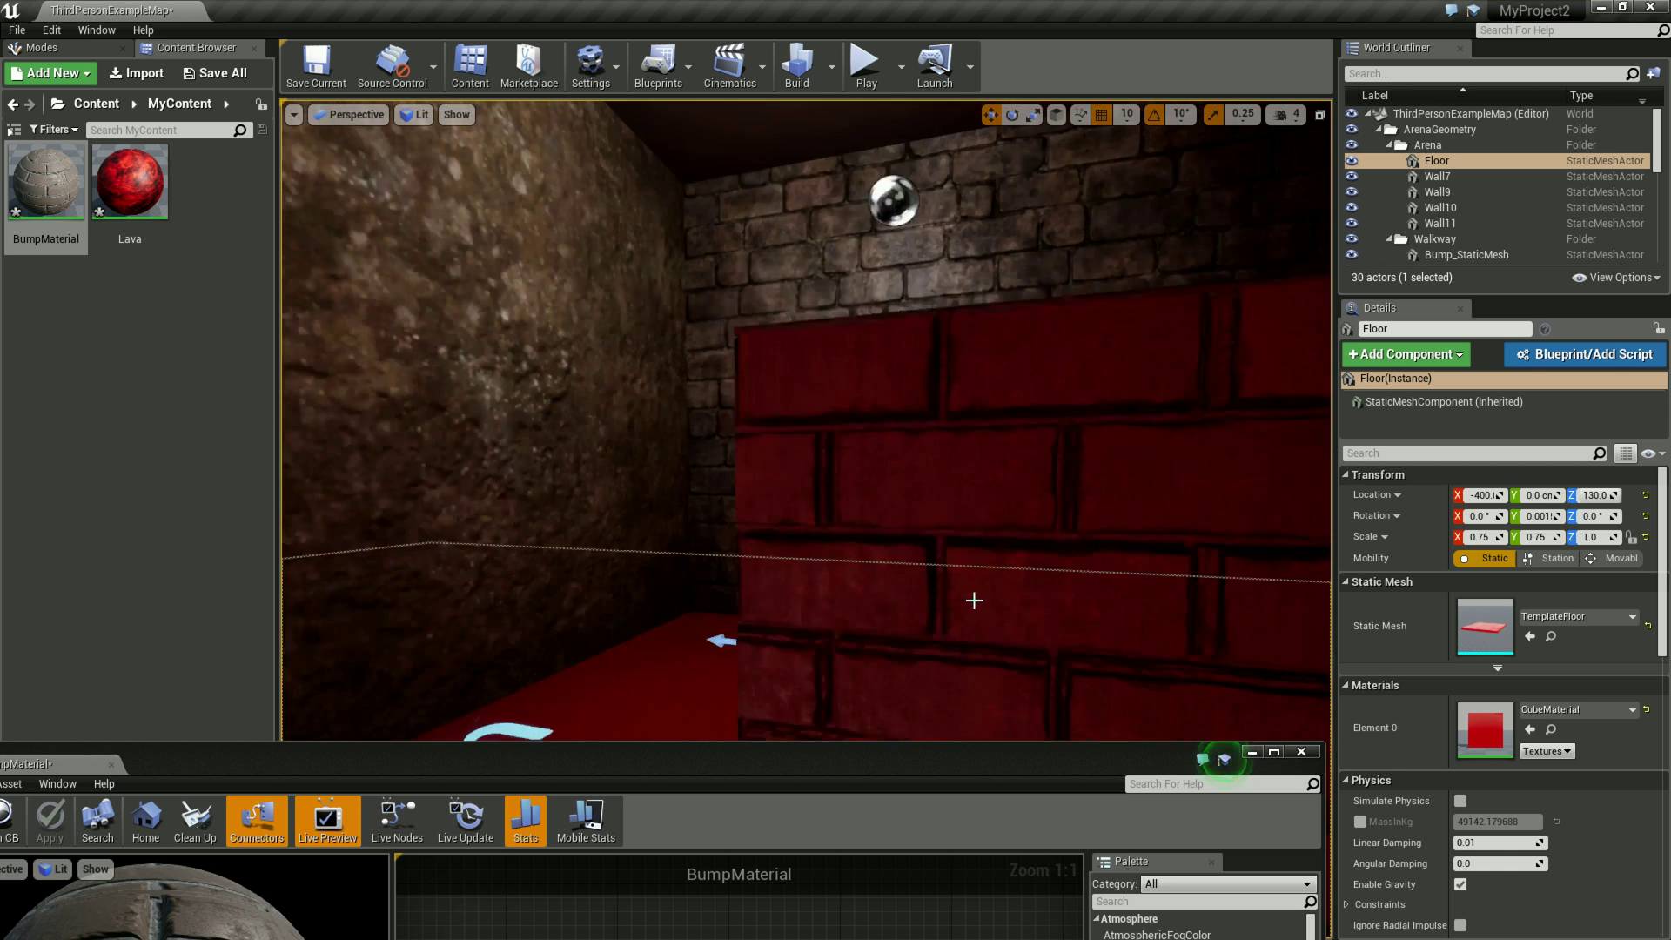
scroll(992, 604, "down", 3)
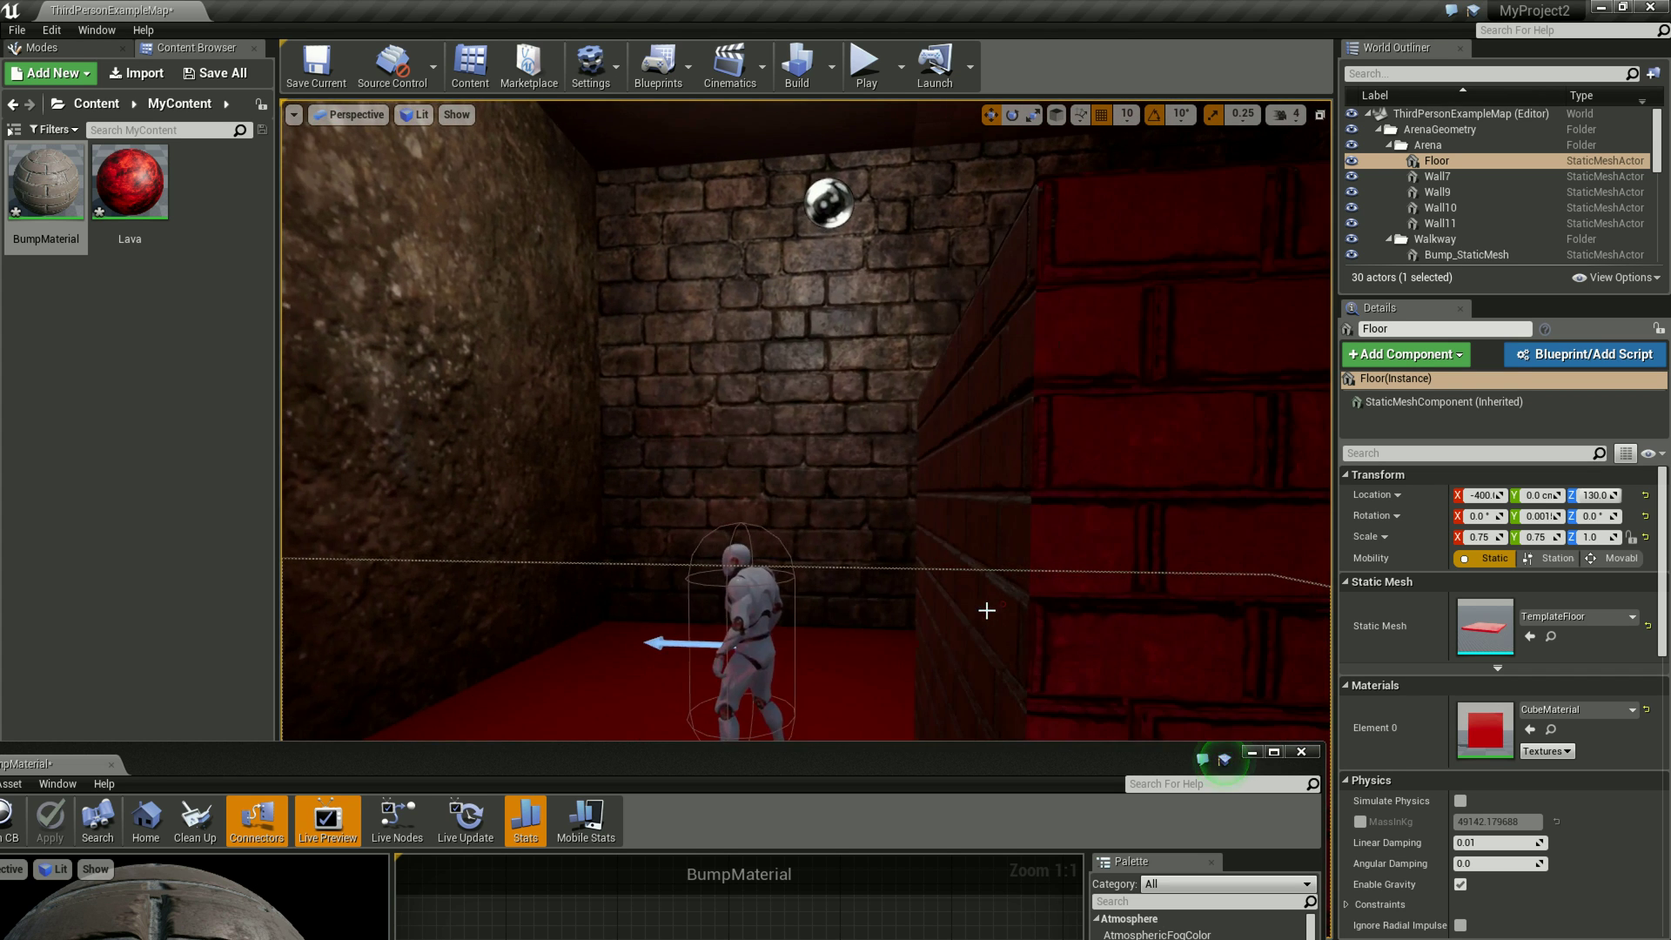
scroll(992, 604, "up", 3)
scroll(1005, 605, "up", 2)
scroll(1010, 607, "up", 2)
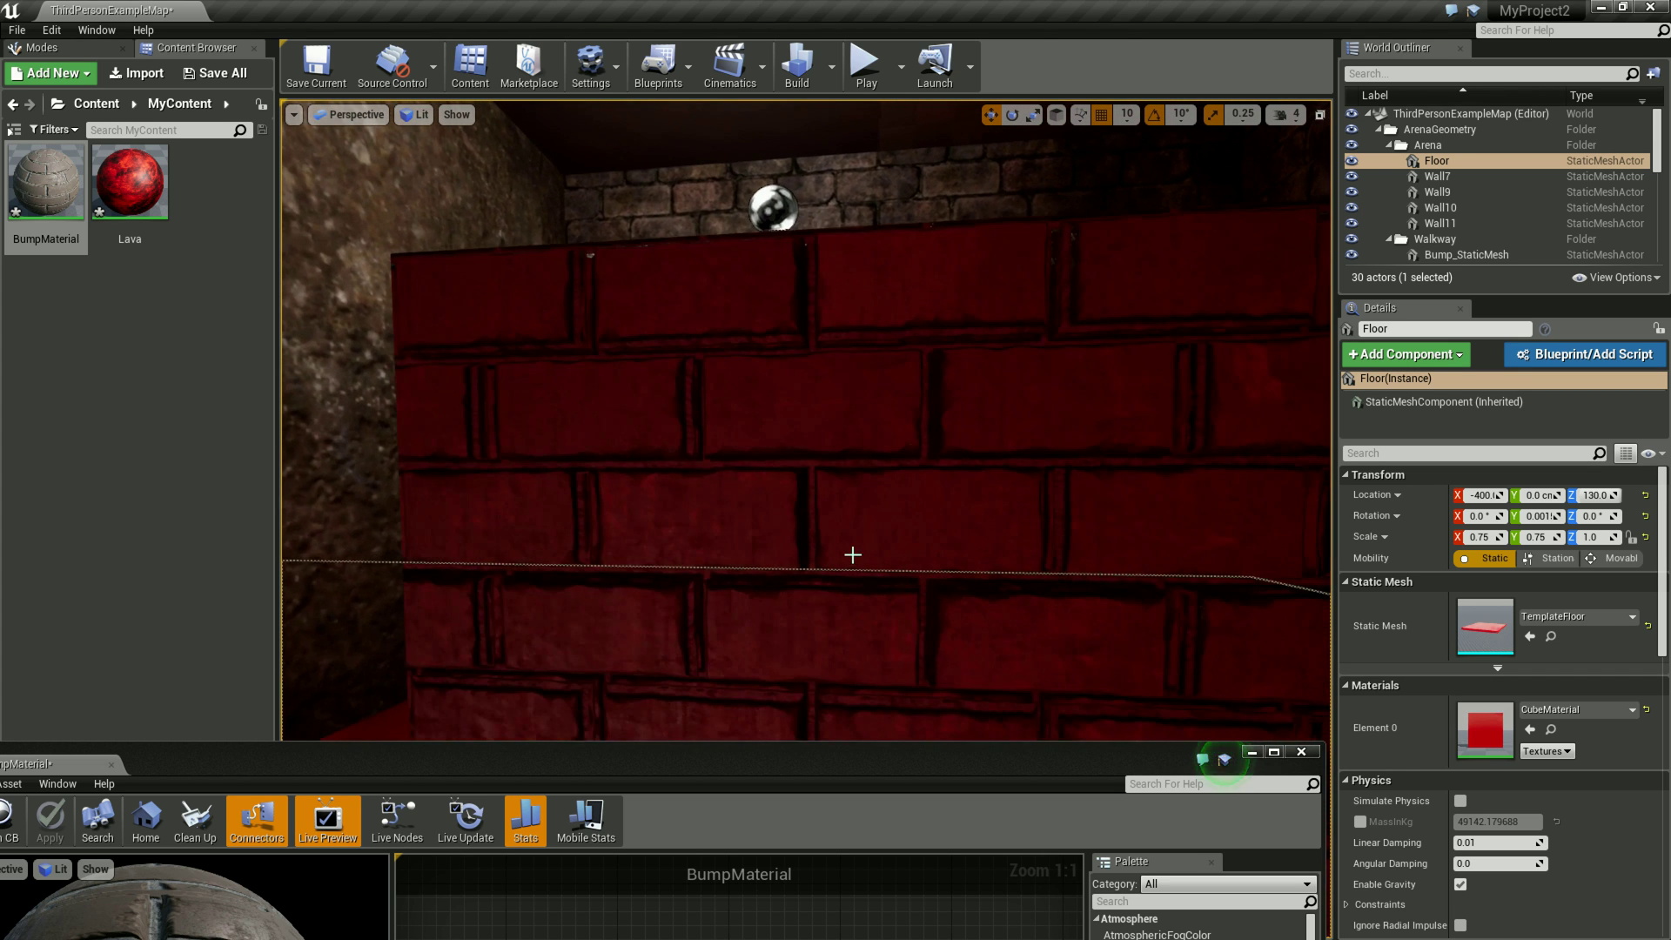
scroll(884, 542, "down", 3)
scroll(881, 609, "down", 2)
scroll(877, 605, "down", 2)
scroll(874, 607, "down", 1)
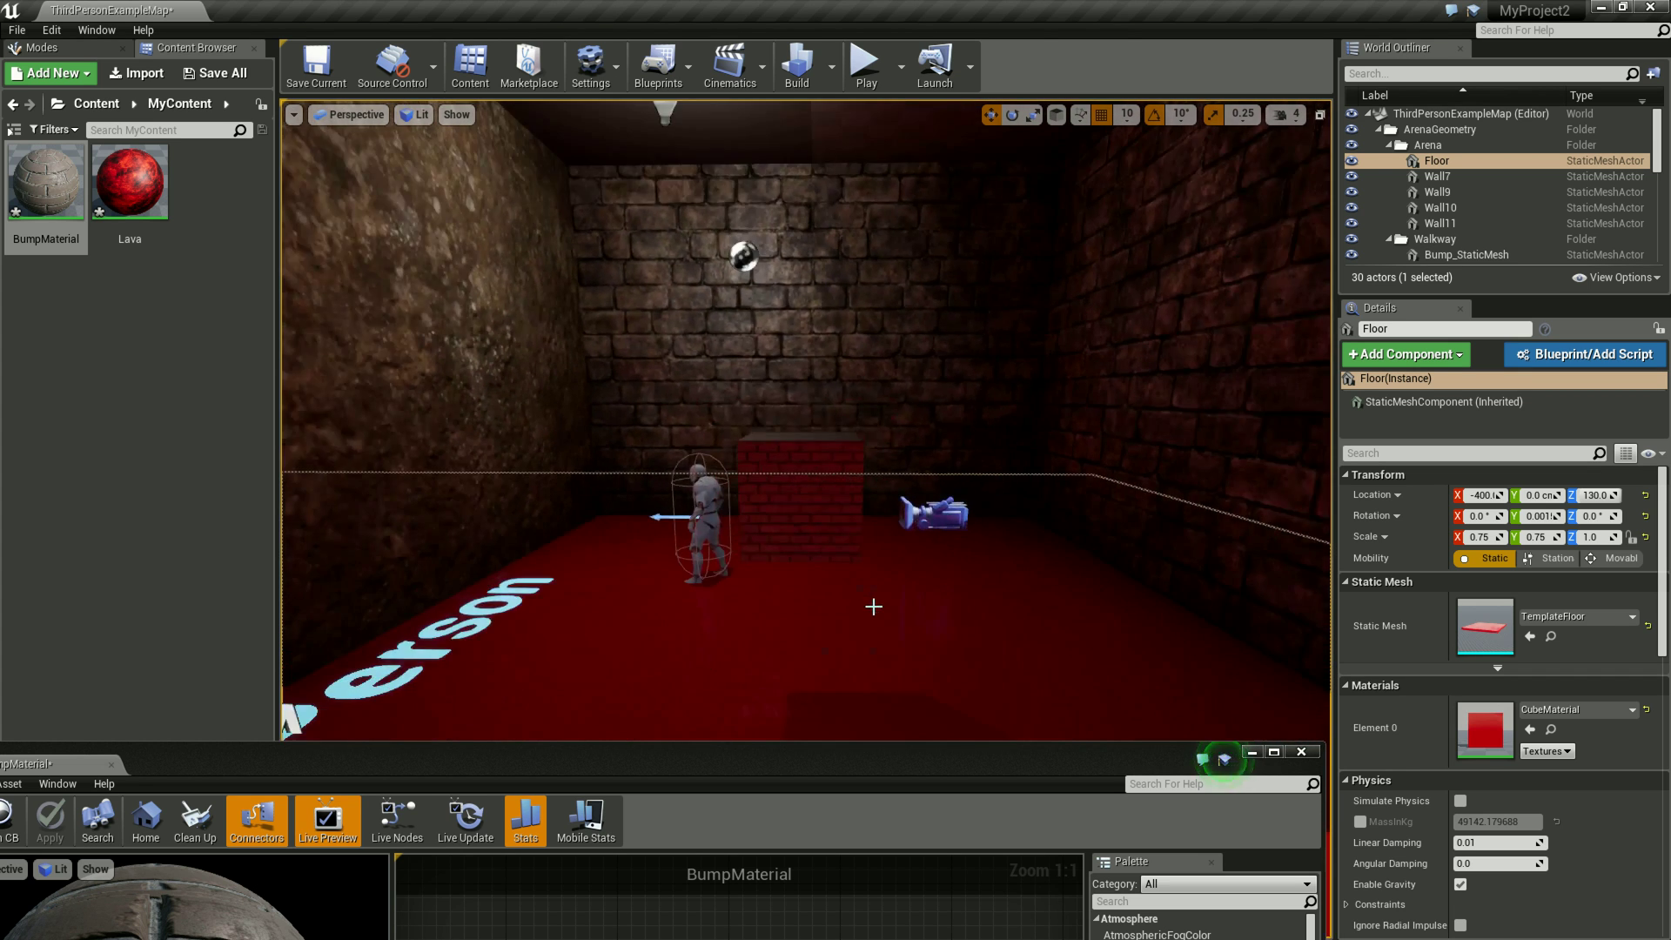
Step: Orbit back to the pillar and bring the BumpMaterial editor over the level again
right_click(850, 585)
left_click(787, 597)
scroll(853, 583, "up", 1)
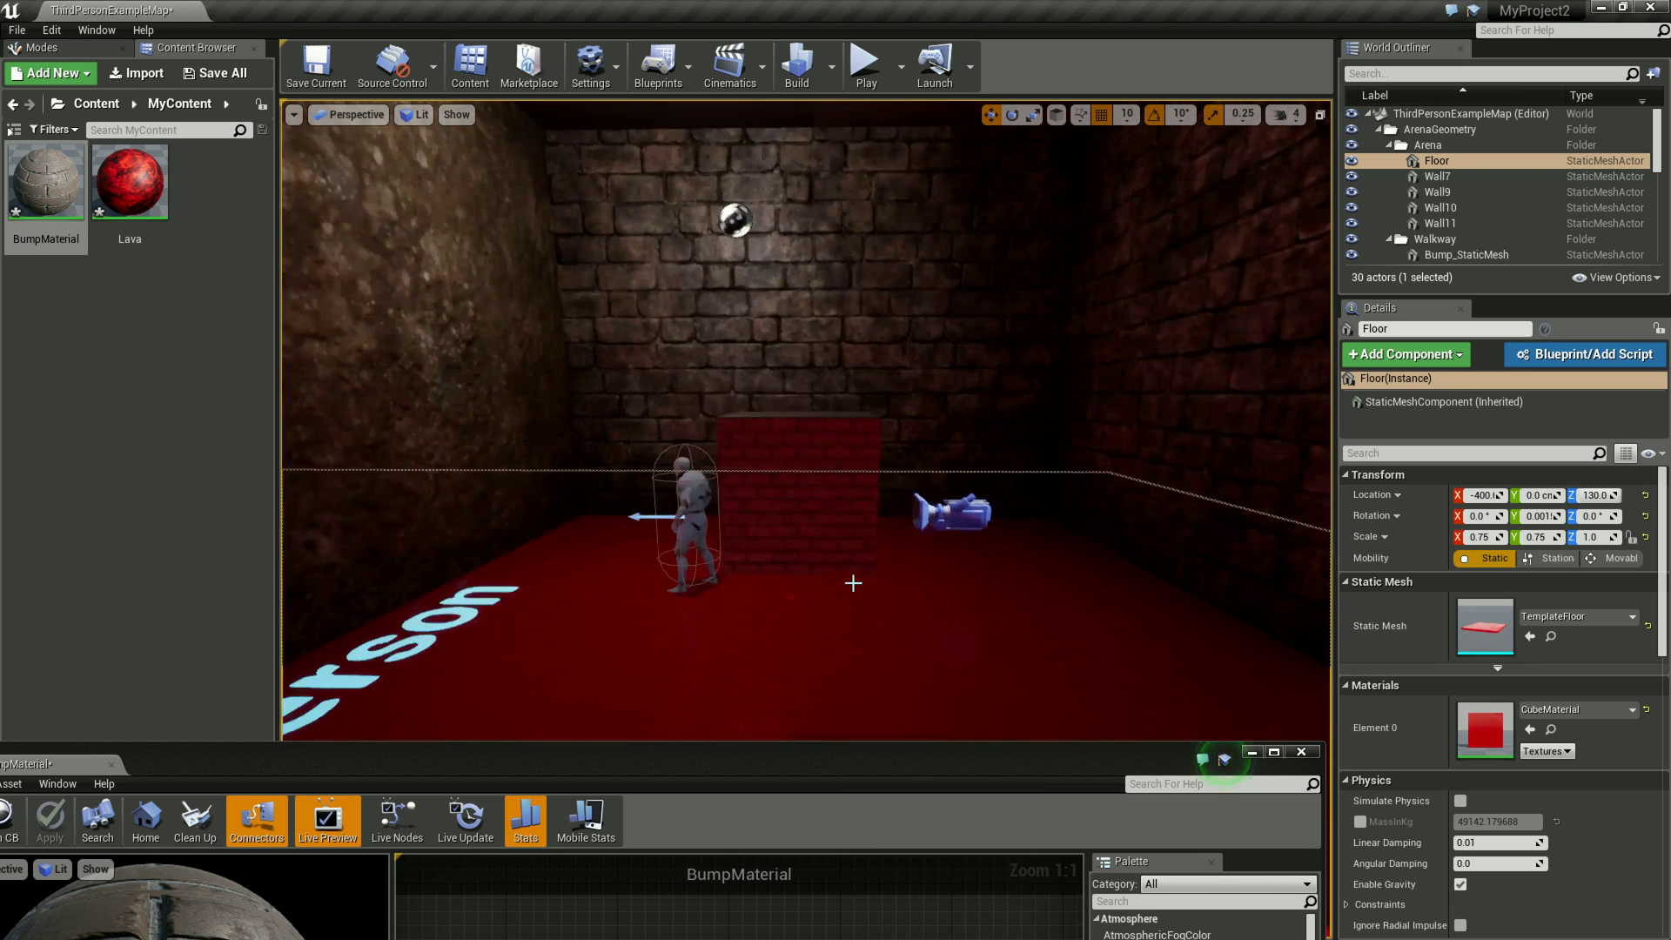
scroll(857, 581, "up", 1)
scroll(862, 579, "up", 2)
right_click_drag(754, 623, 801, 557)
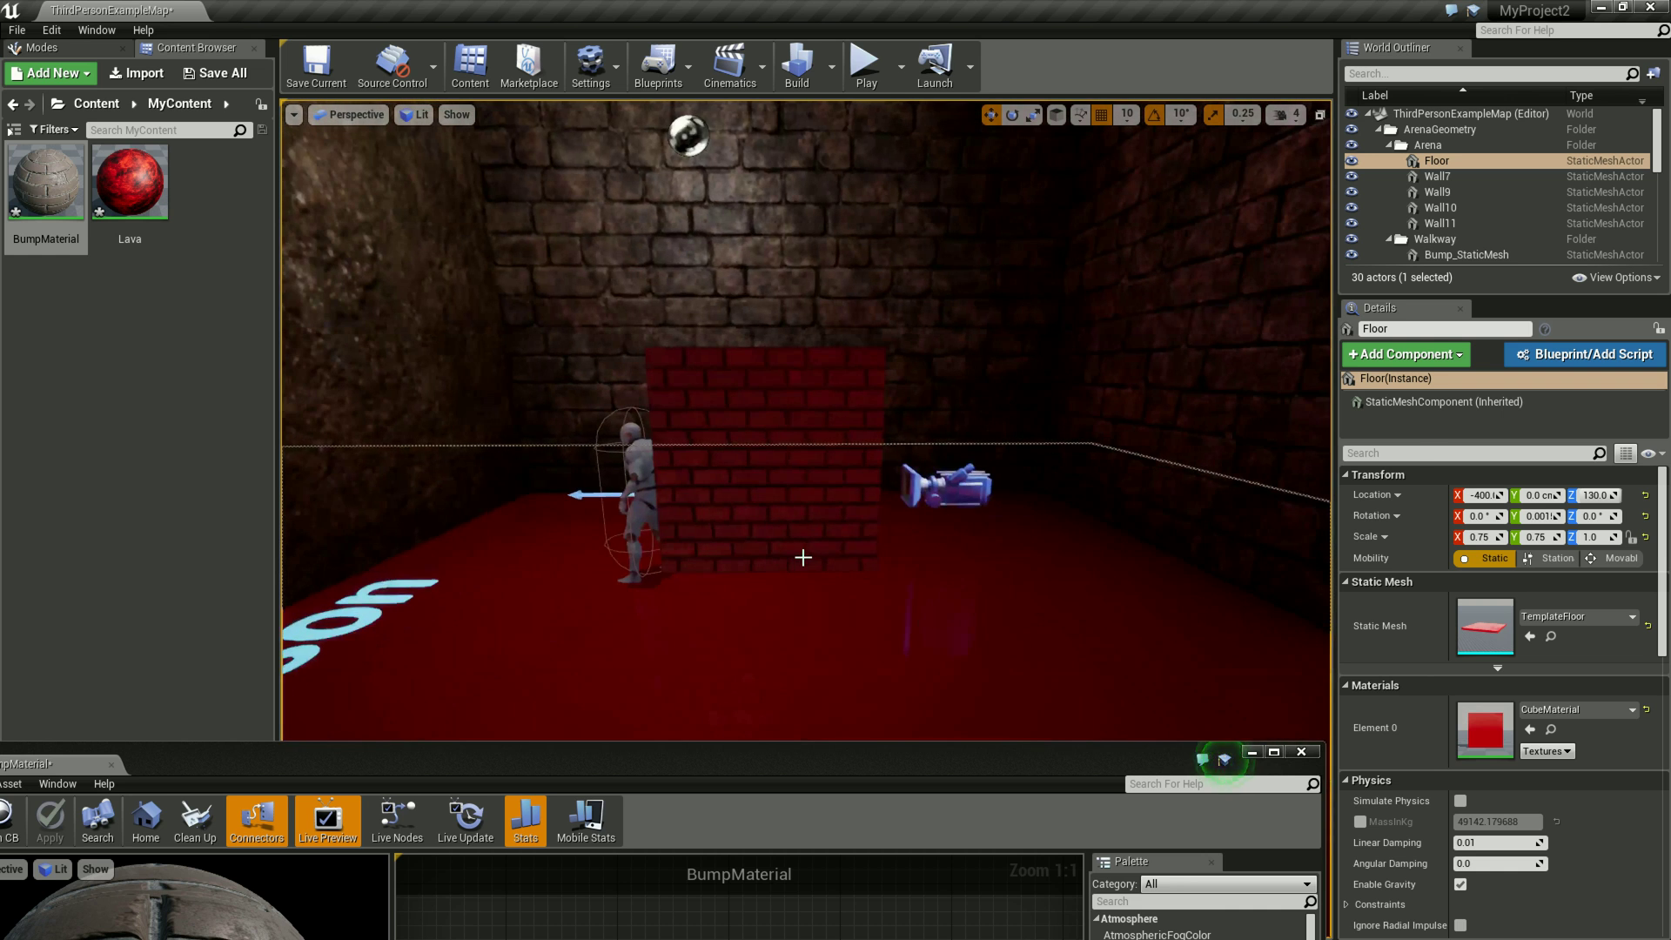
left_click_drag(719, 772, 852, 237)
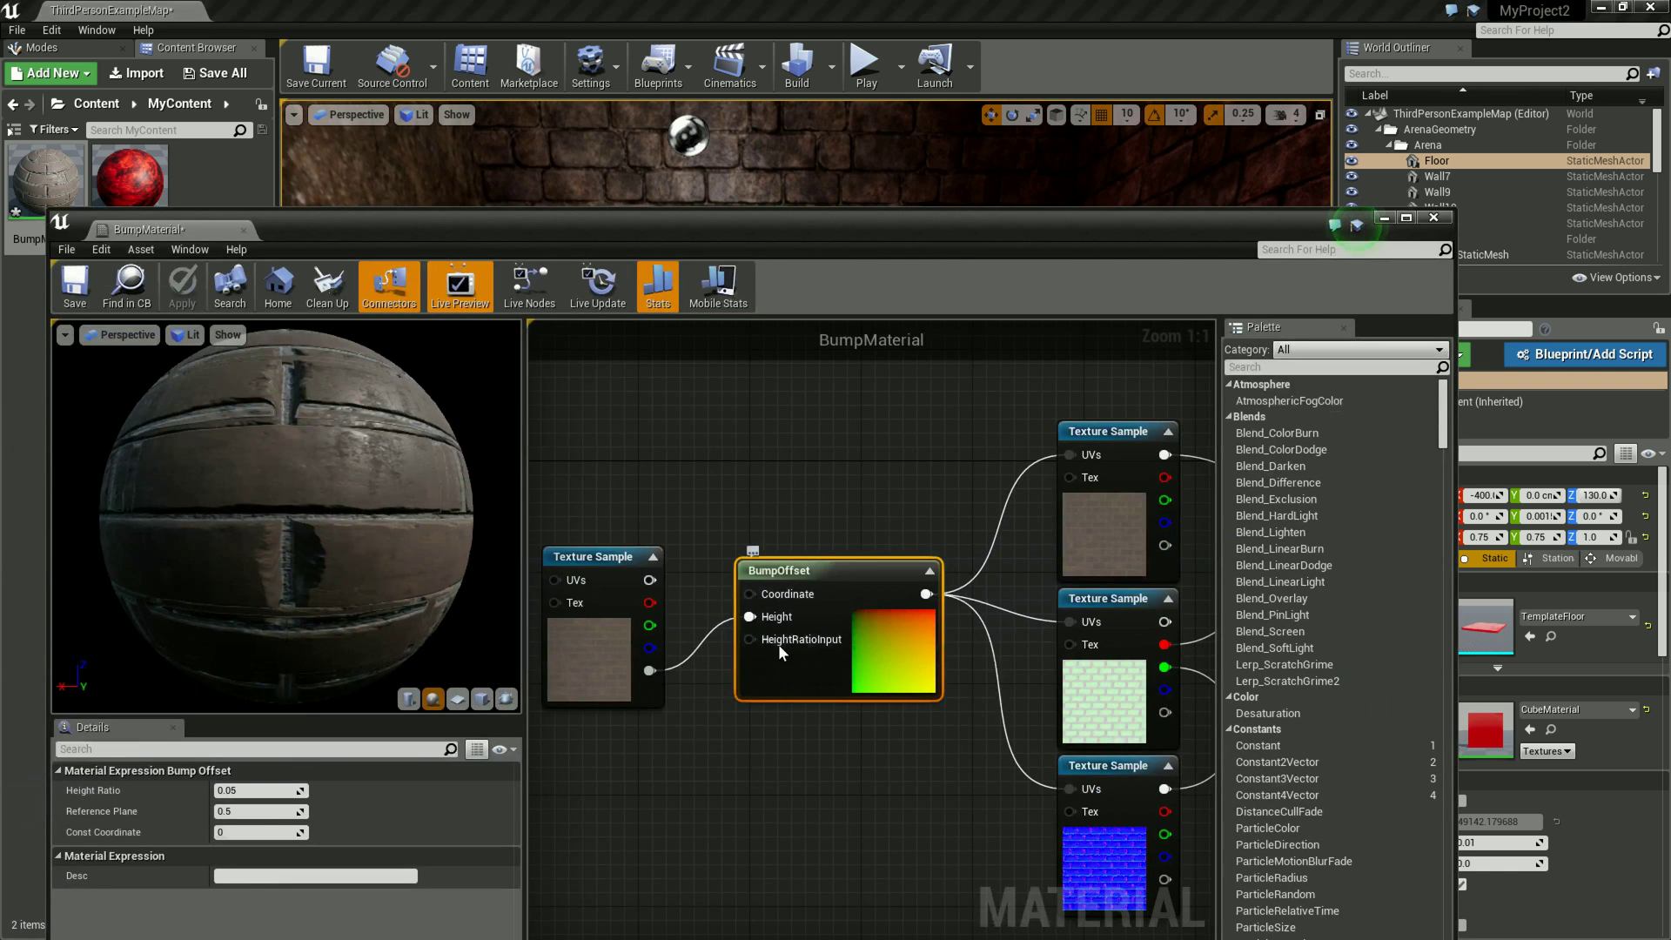
Step: Set BumpOffset's Height Ratio to 0.5, save BumpMaterial, and move the editor down
left_click(244, 791)
type("0.5")
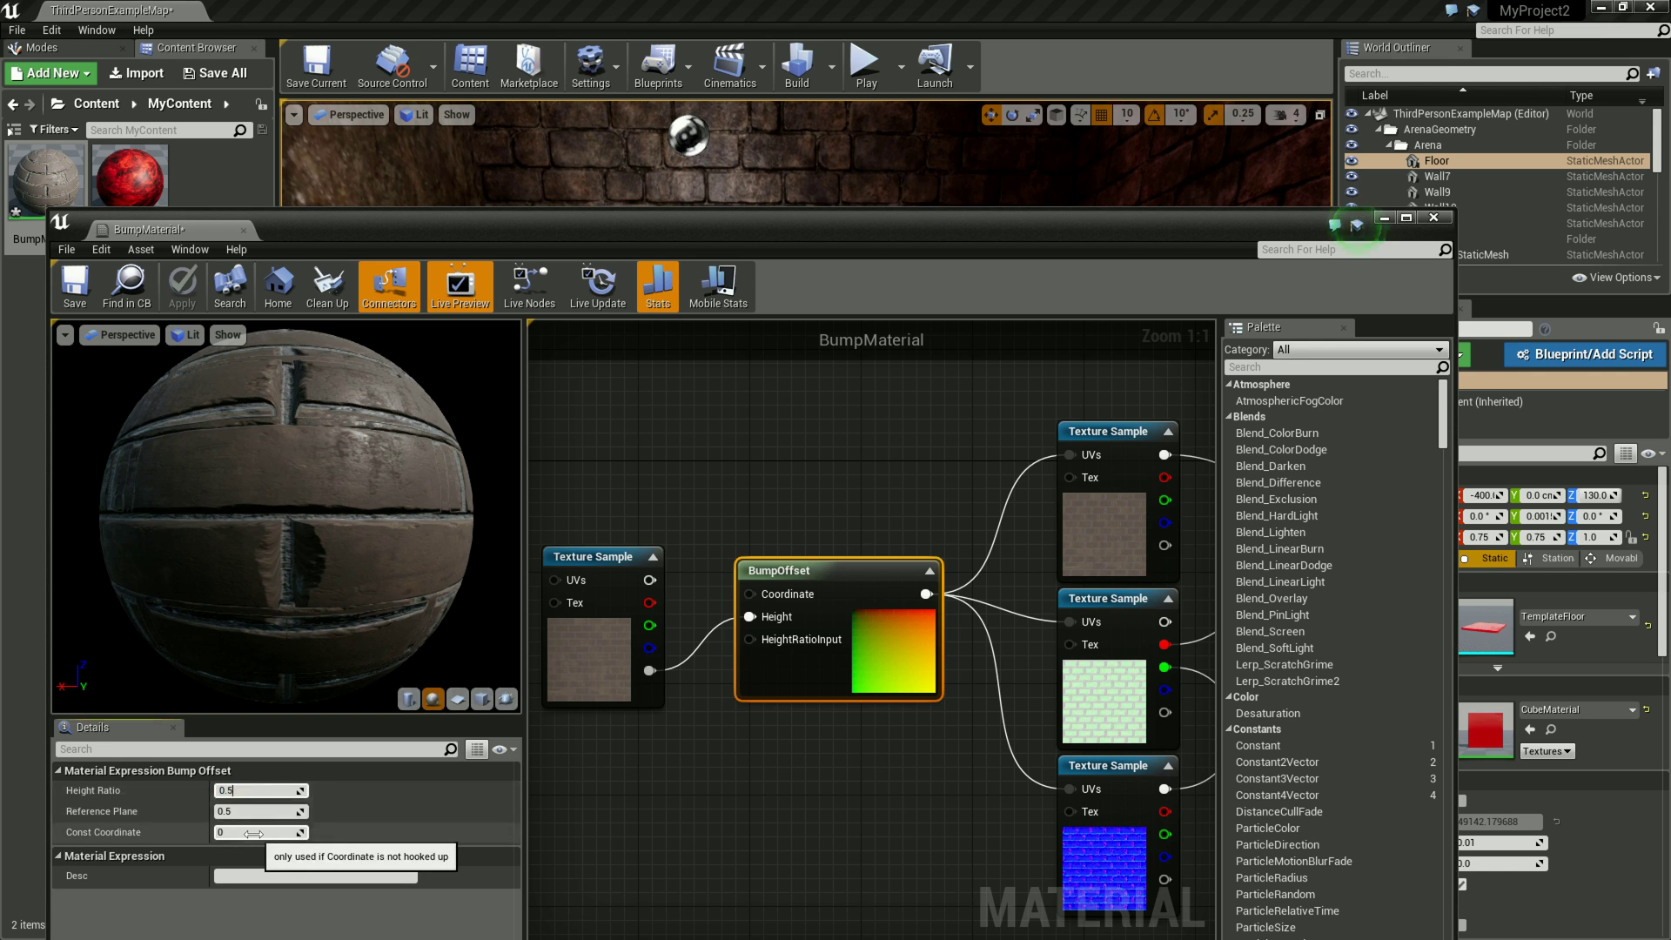
key("Return")
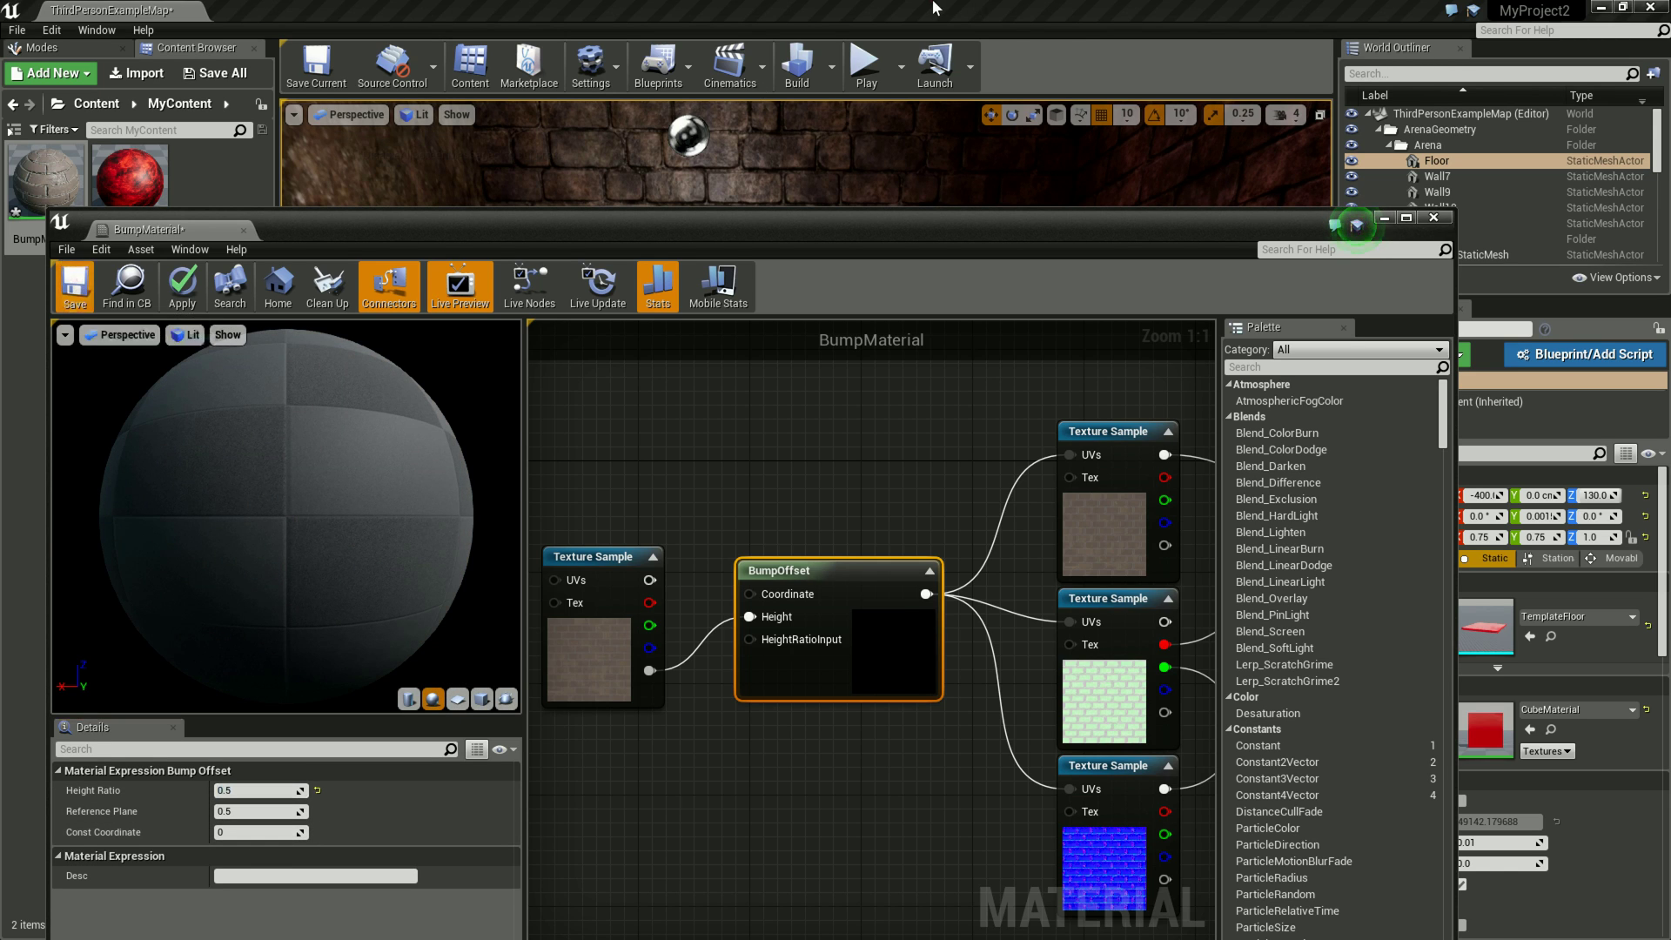
key("ctrl+s")
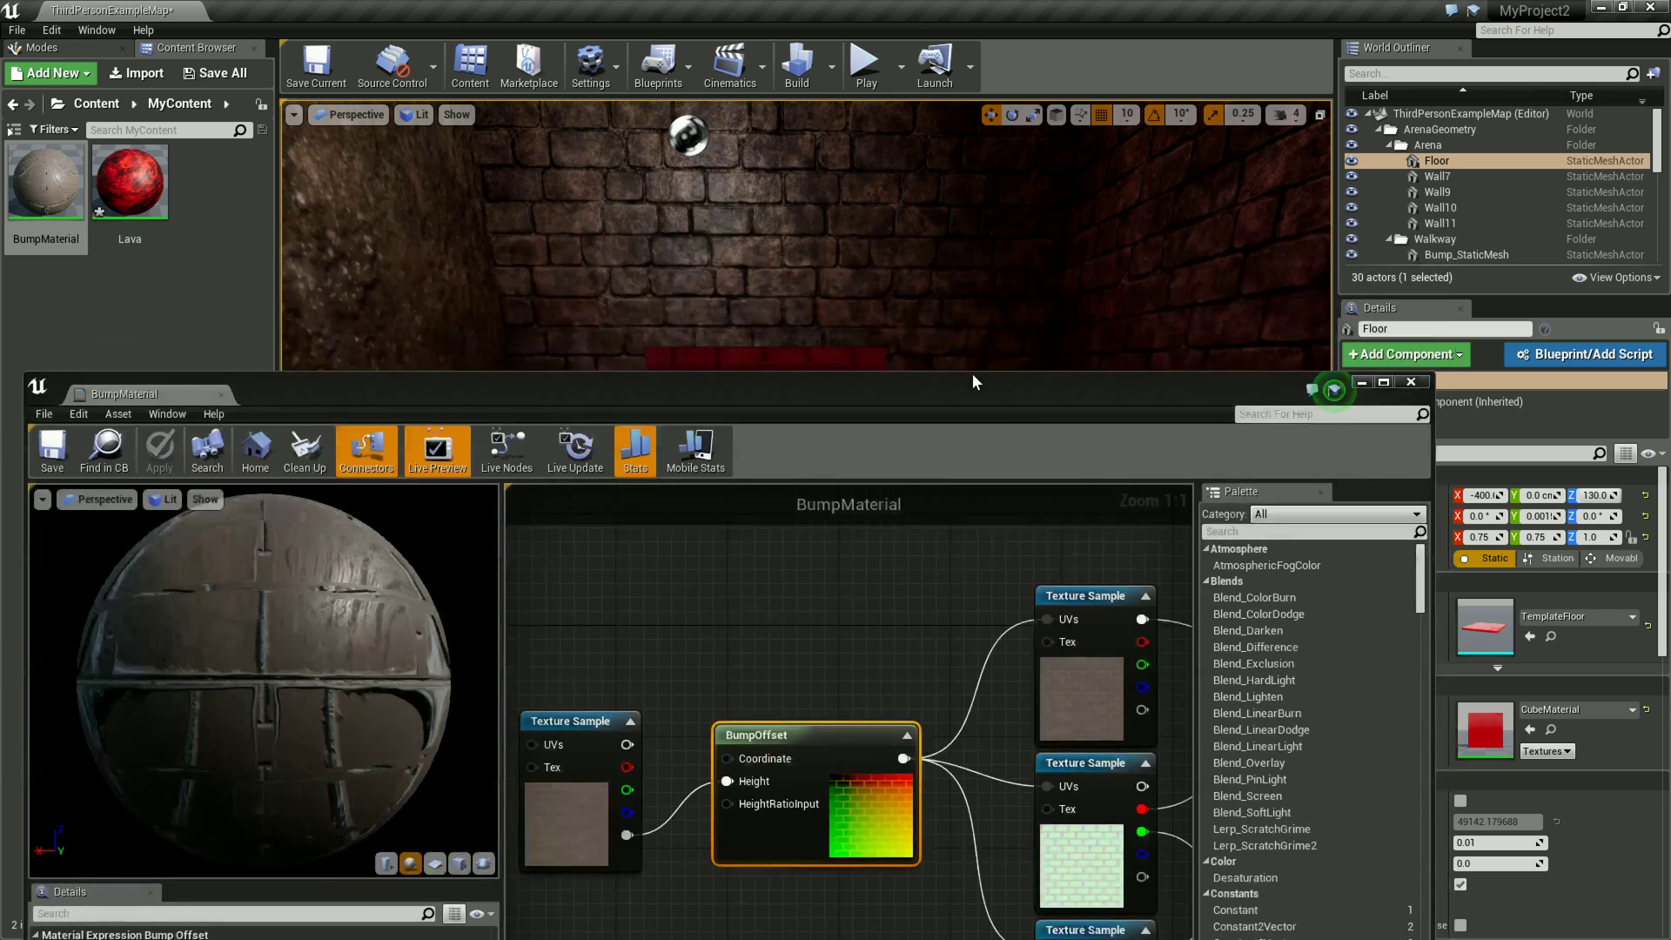
left_click_drag(1012, 251, 936, 680)
Step: Select the cube in the level and move the material editor back up over it
right_click(859, 467)
scroll(849, 457, "up", 3)
scroll(844, 448, "up", 3)
scroll(818, 461, "down", 4)
left_click(705, 663)
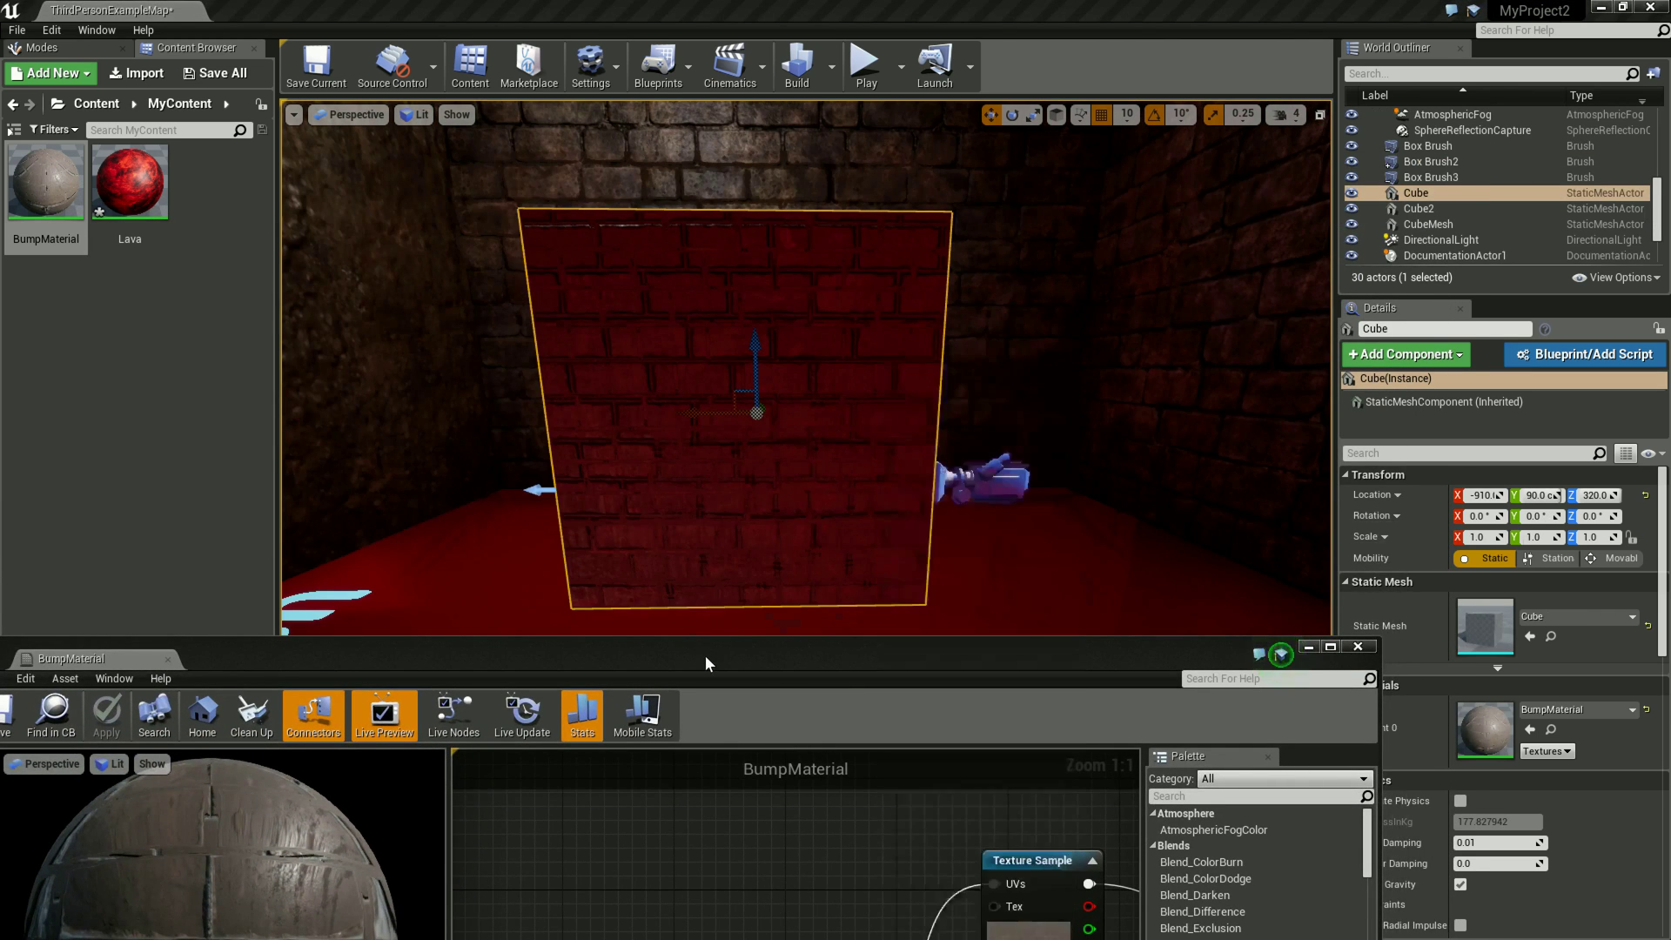
left_click_drag(705, 663, 804, 121)
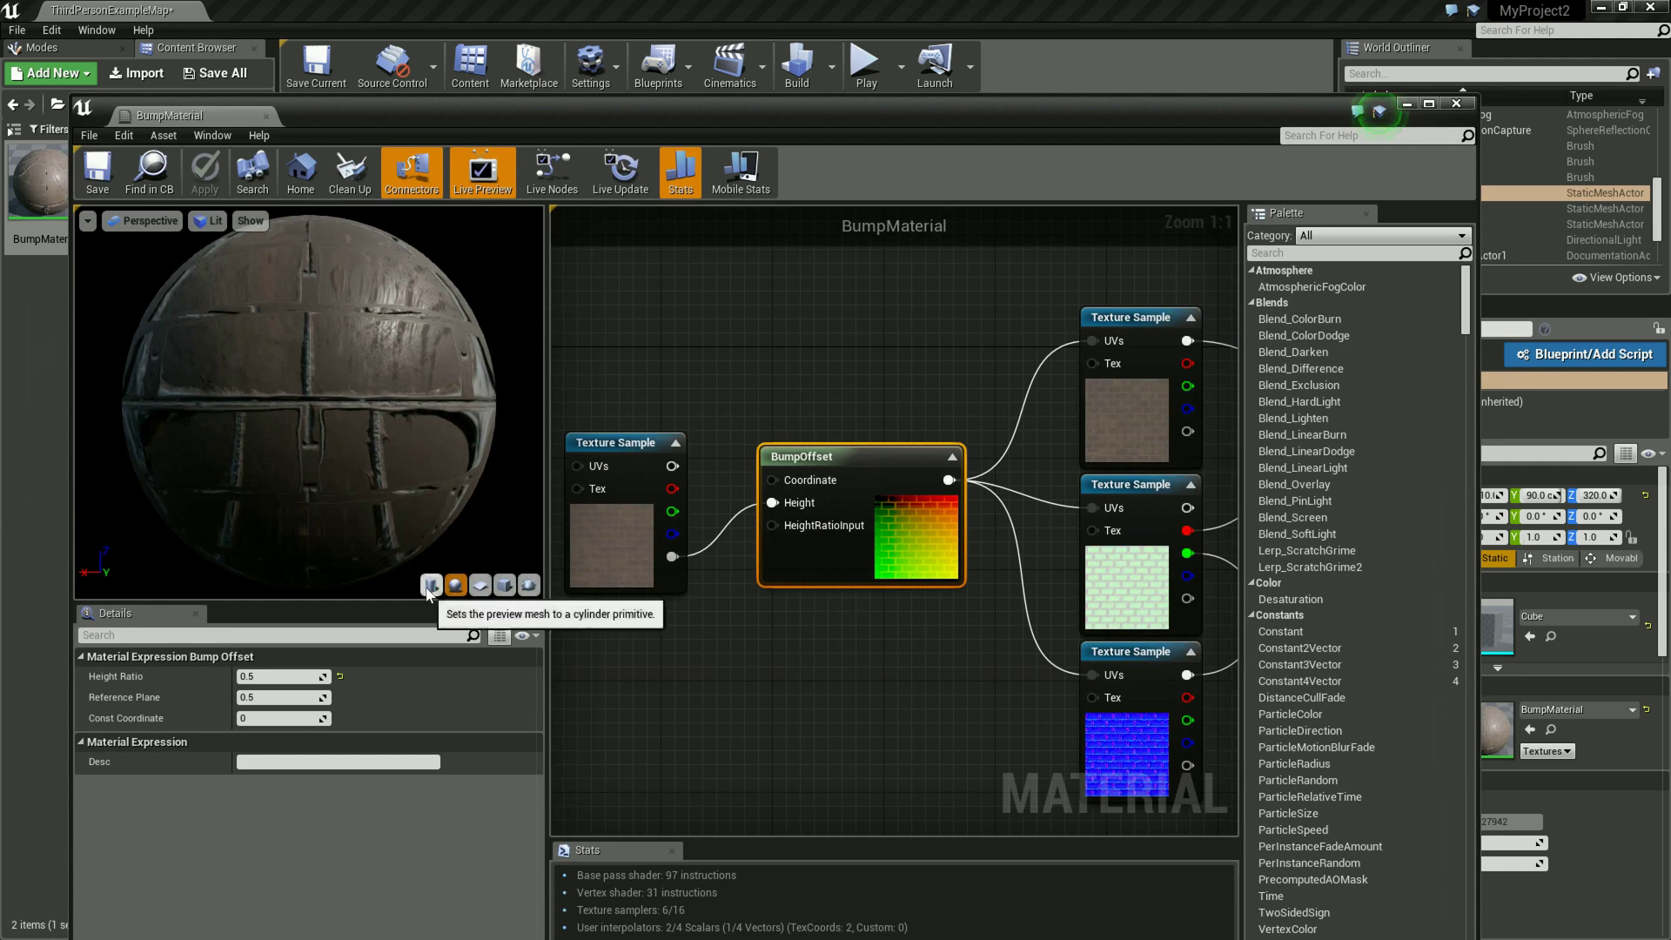
Step: Preview the material on a cylinder and lower Height Ratio to 0.1, then to 0.01
left_click(429, 585)
left_click(265, 676)
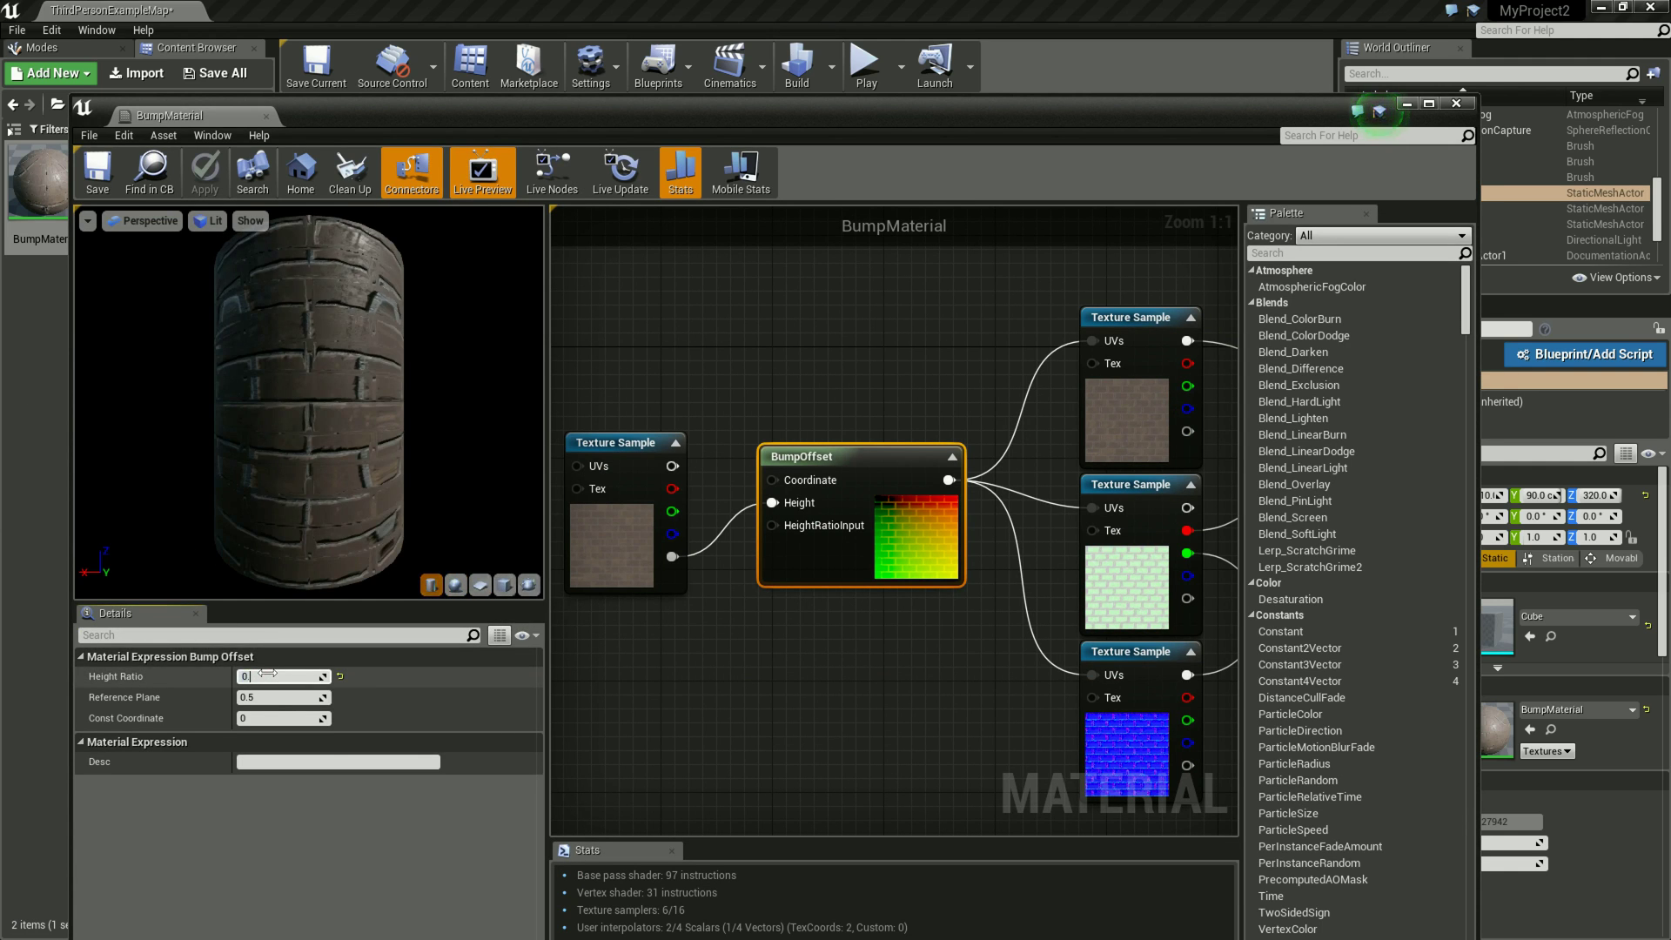
type(".1")
key("Return")
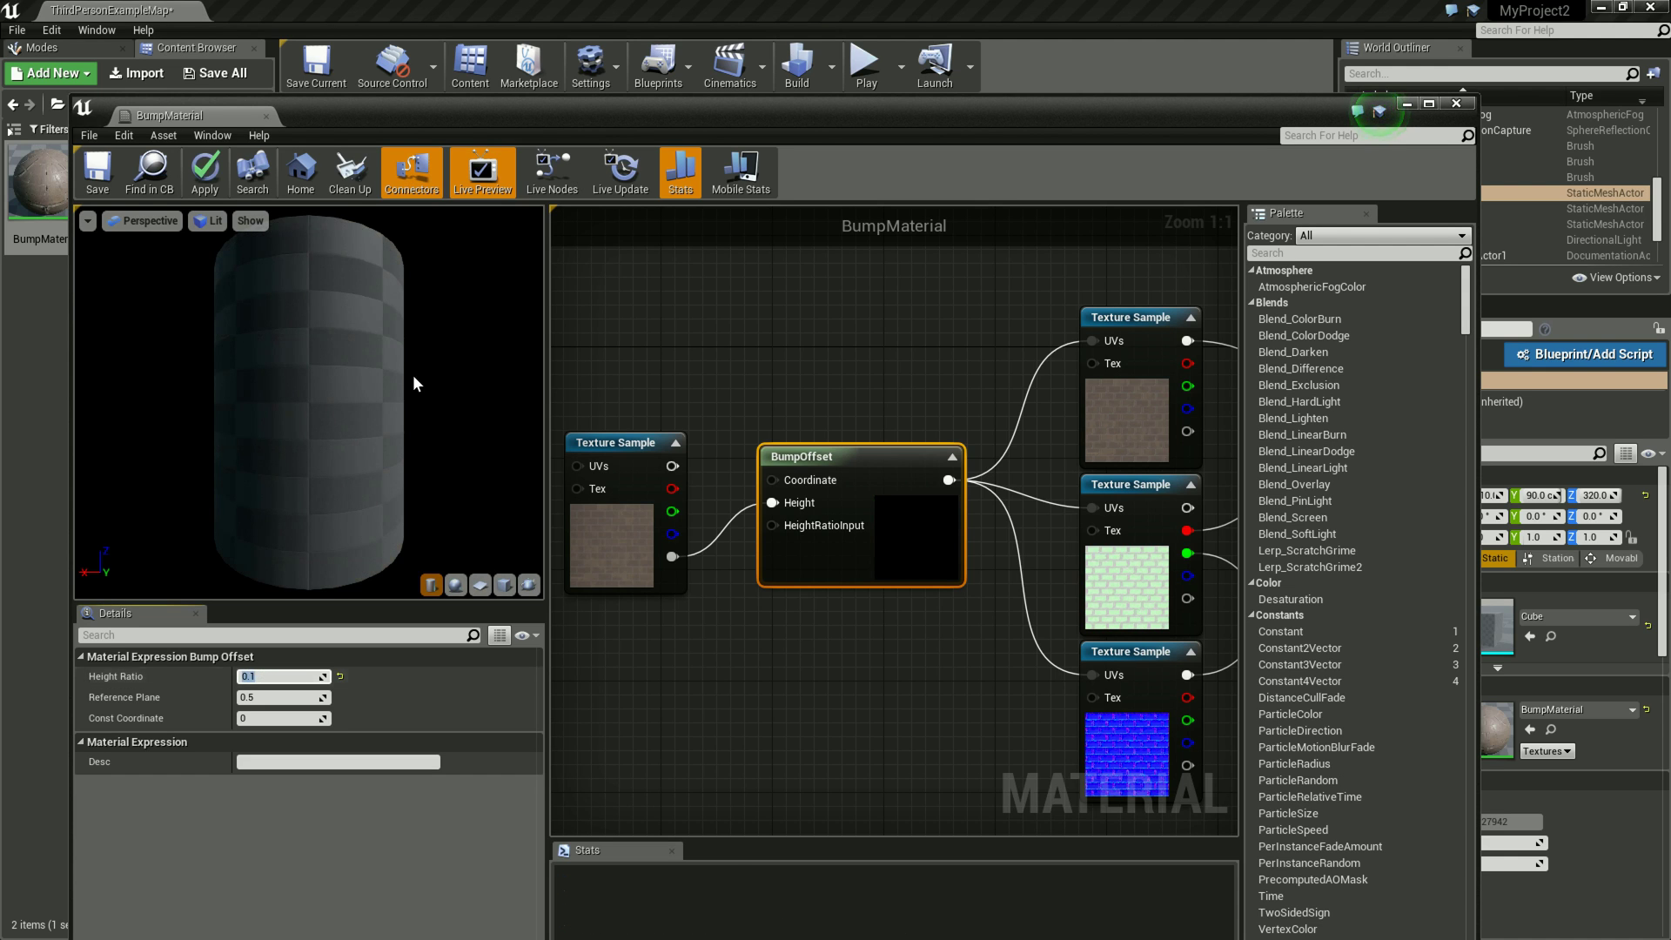
scroll(332, 397, "up", 3)
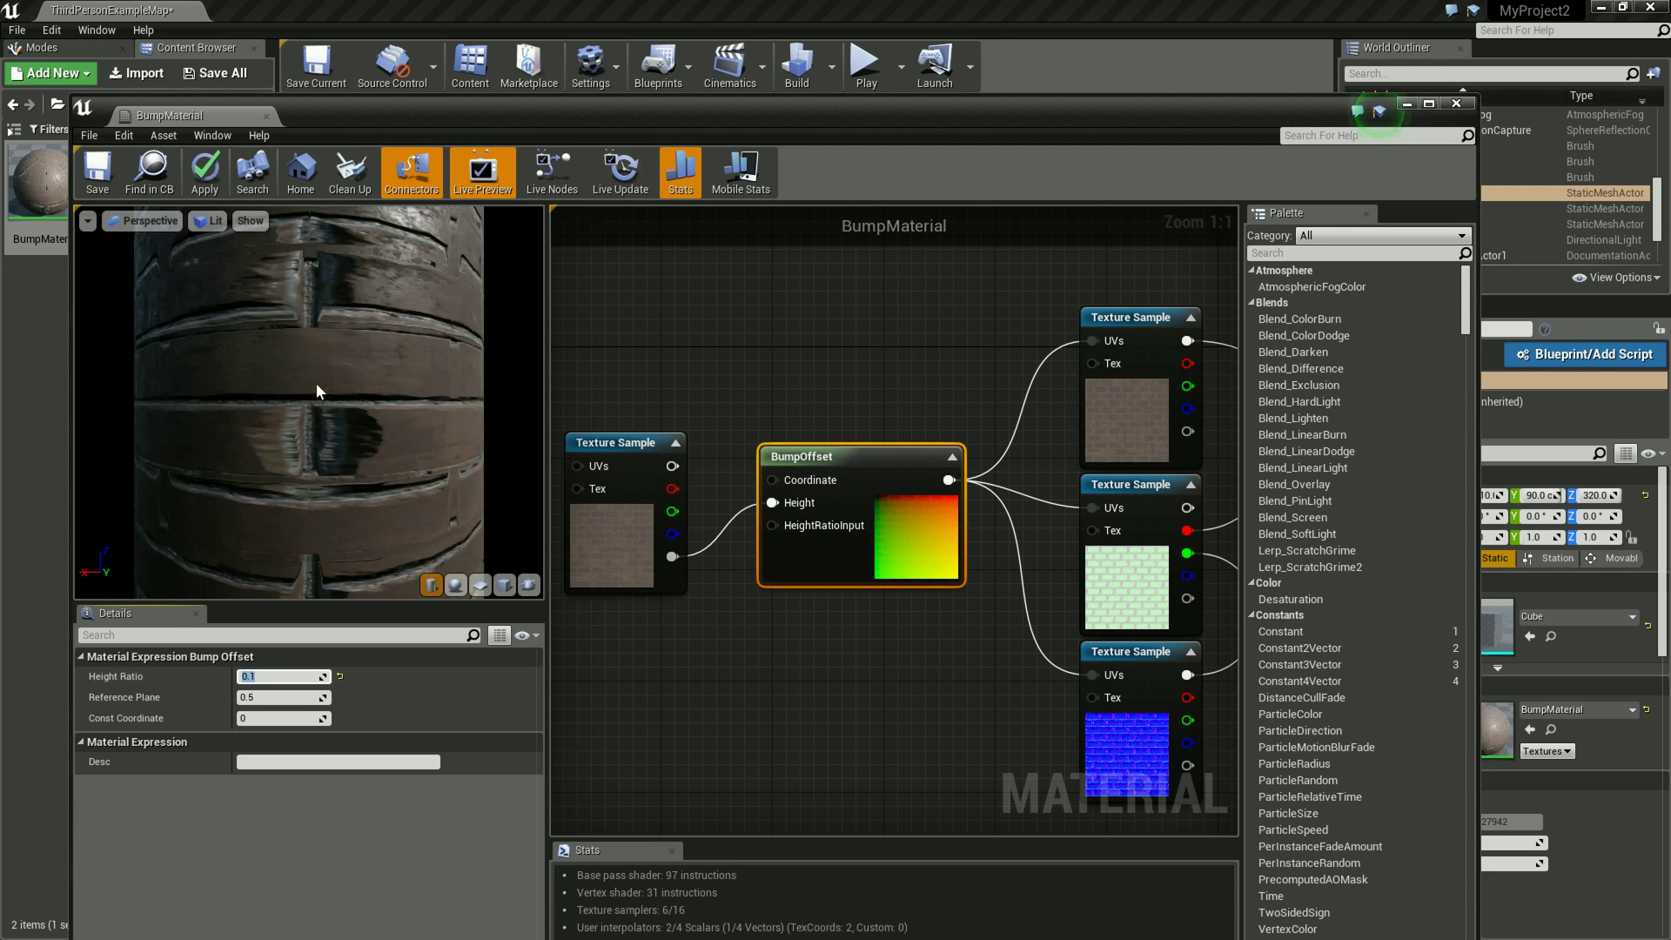
scroll(332, 414, "down", 3)
scroll(327, 433, "up", 3)
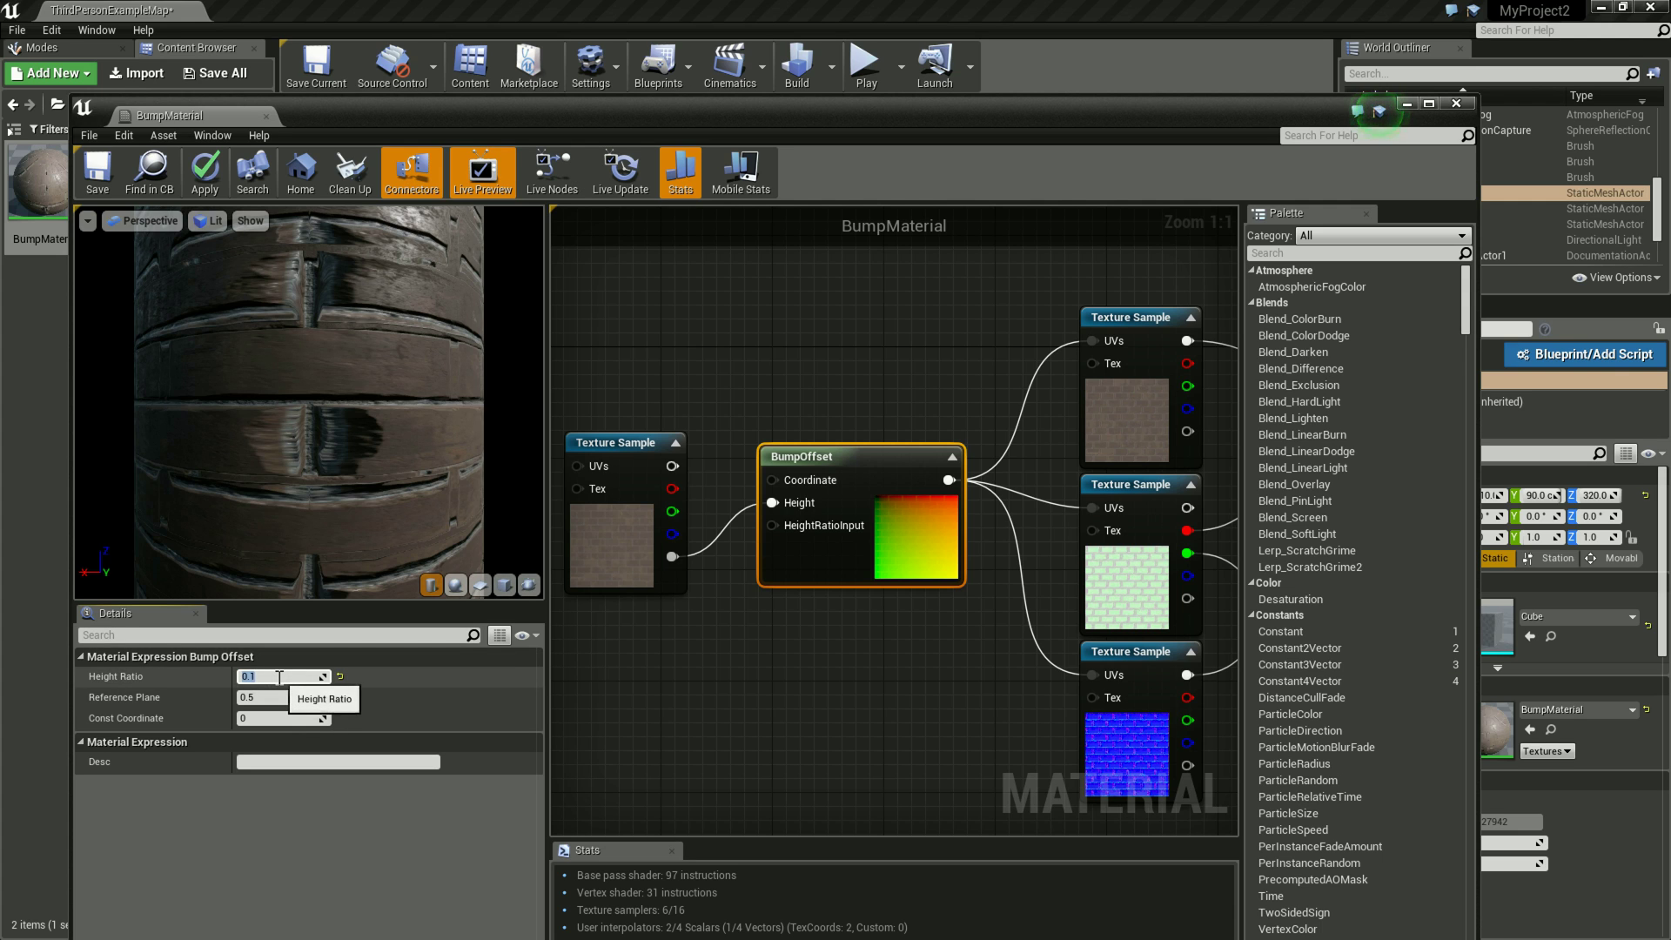
key("BackSpace")
type("01")
key("Return")
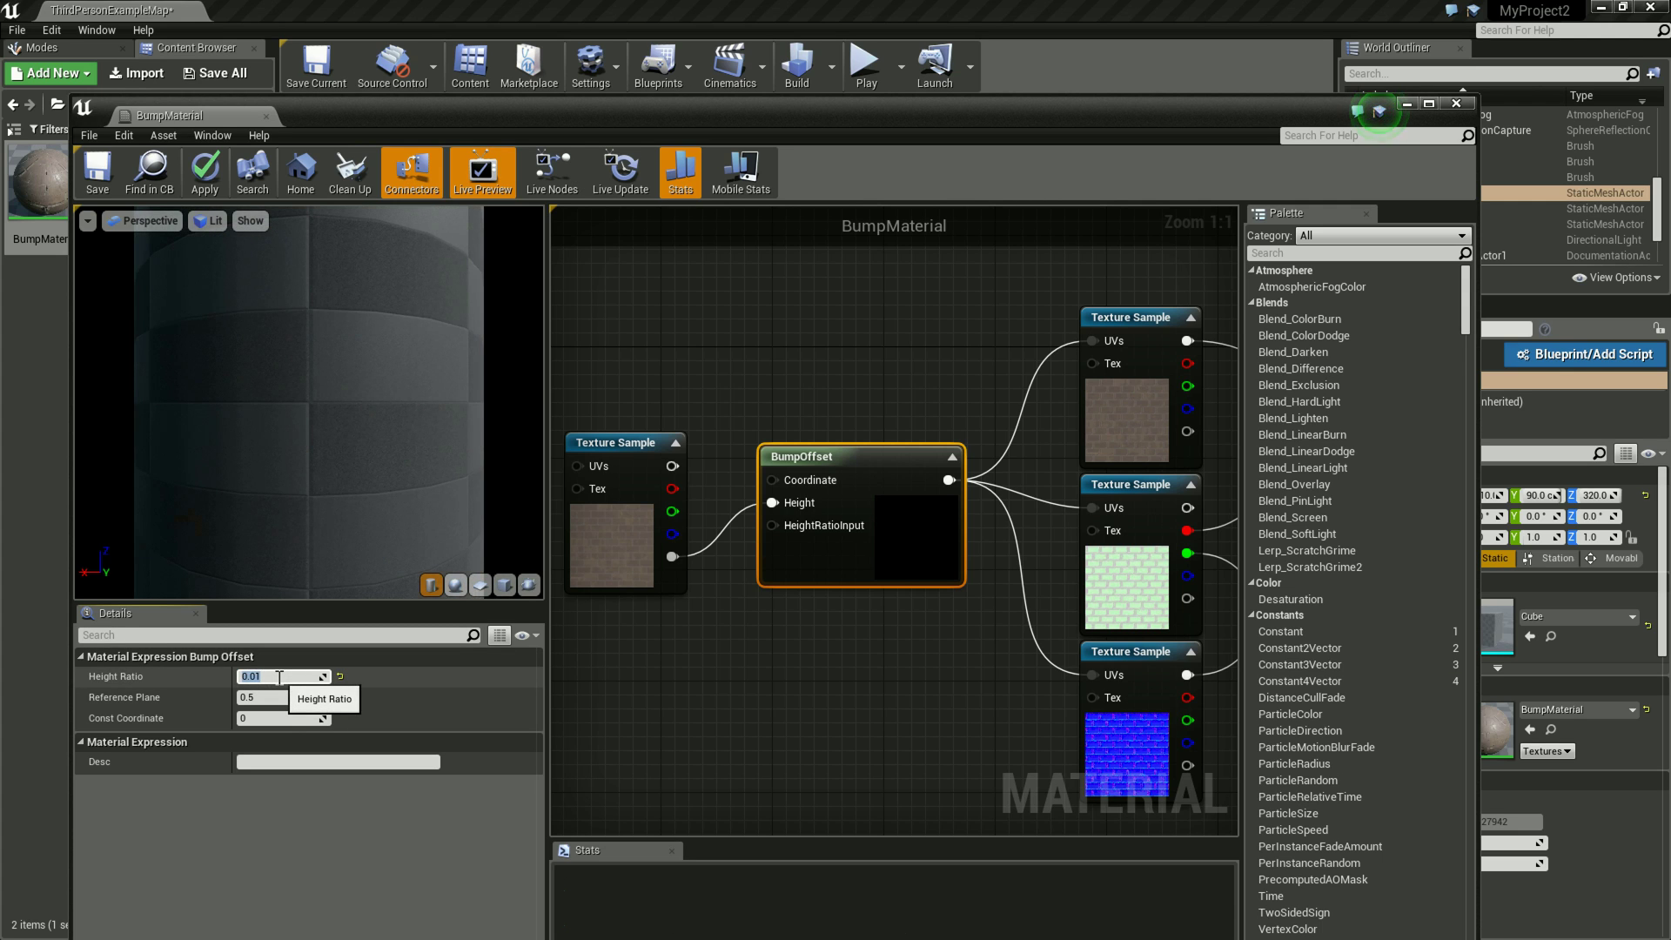